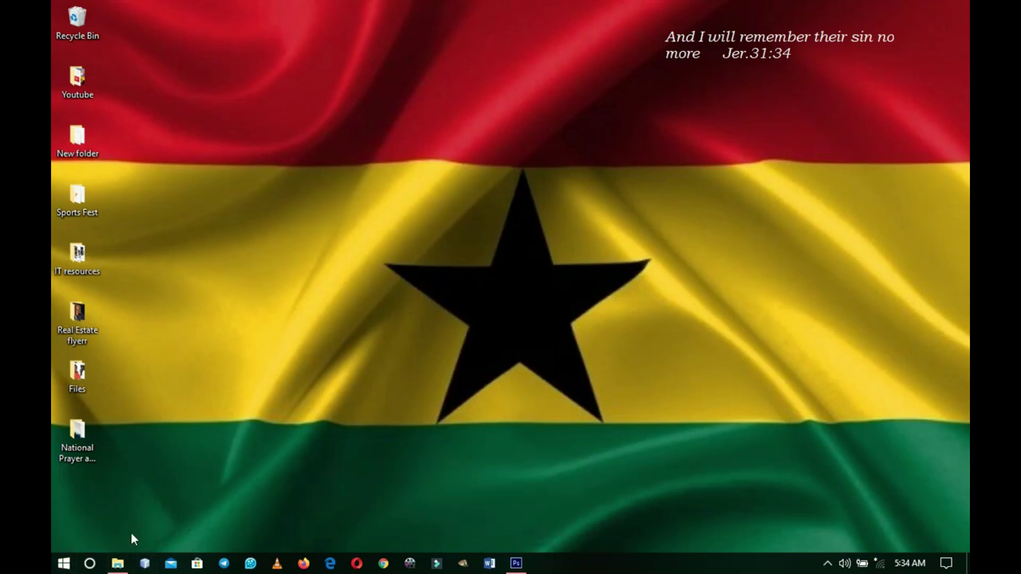
Open the National Prayer and Fasting Resources folder and review the wording in the National Prayer and Fasting text file.
click(117, 563)
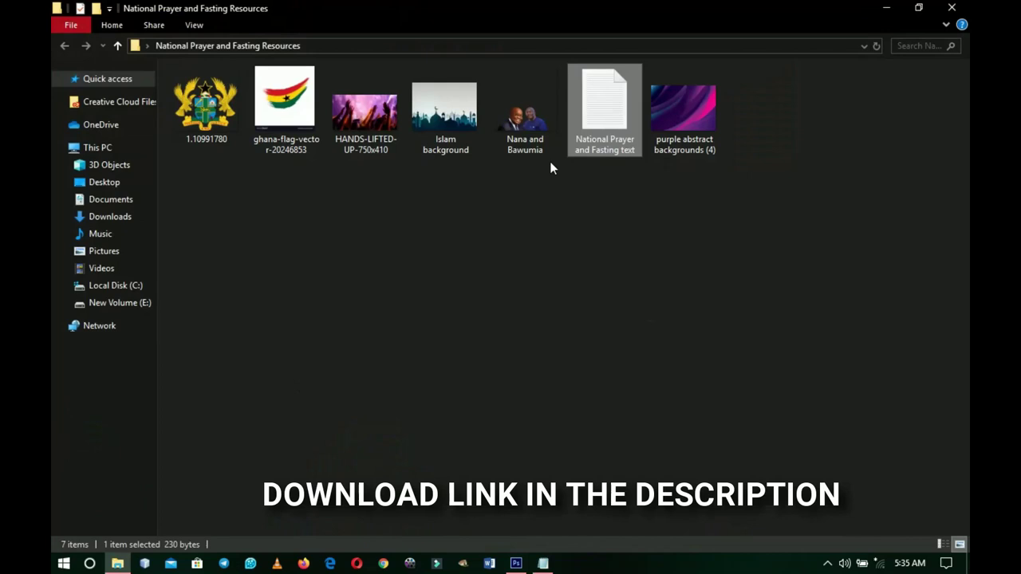
click(543, 563)
drag(645, 354, 391, 177)
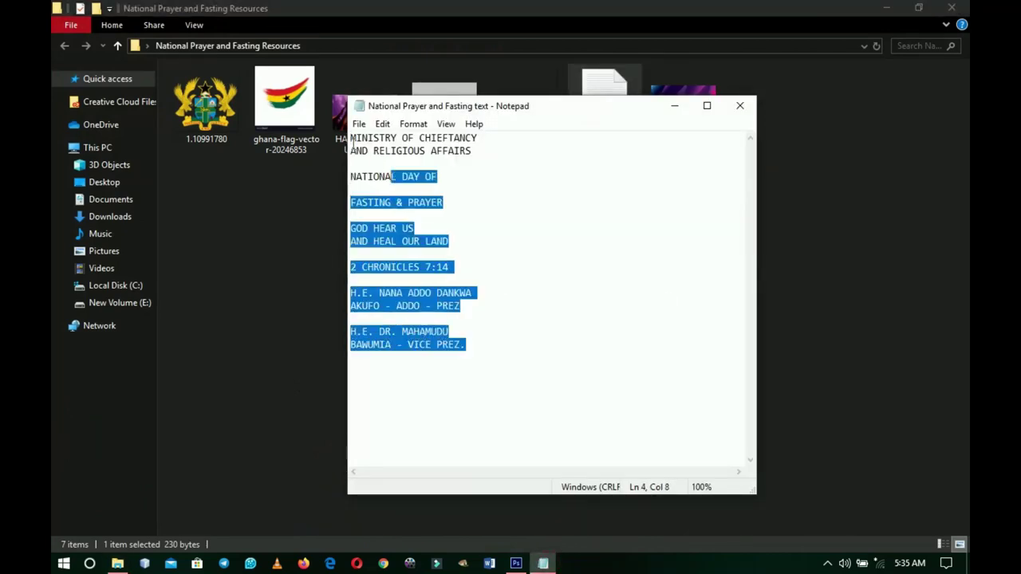
click(601, 212)
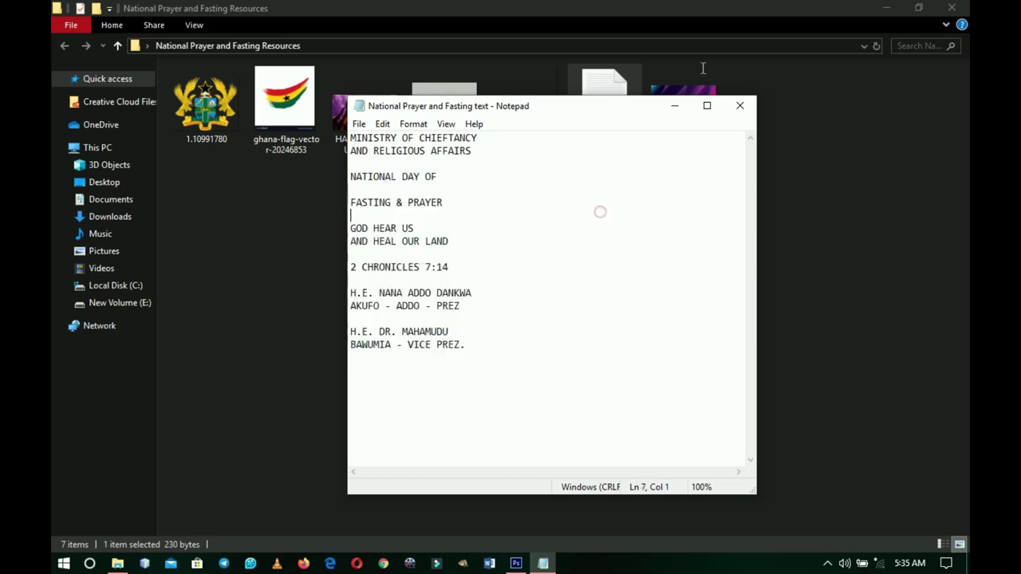
click(675, 105)
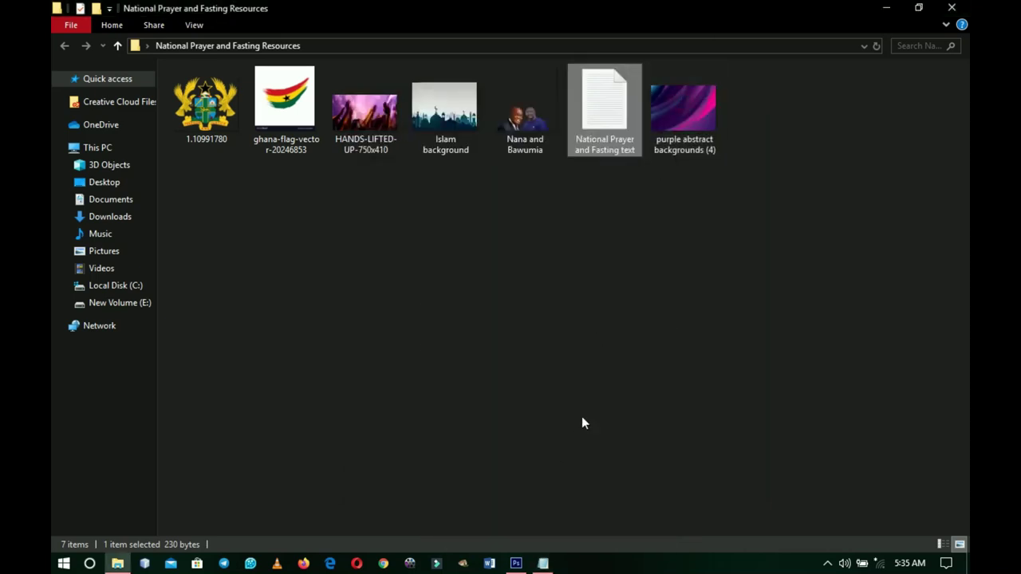
Switch to Photoshop and create a white RGB document 4 by 4 inches at 400 pixels/inch.
click(514, 565)
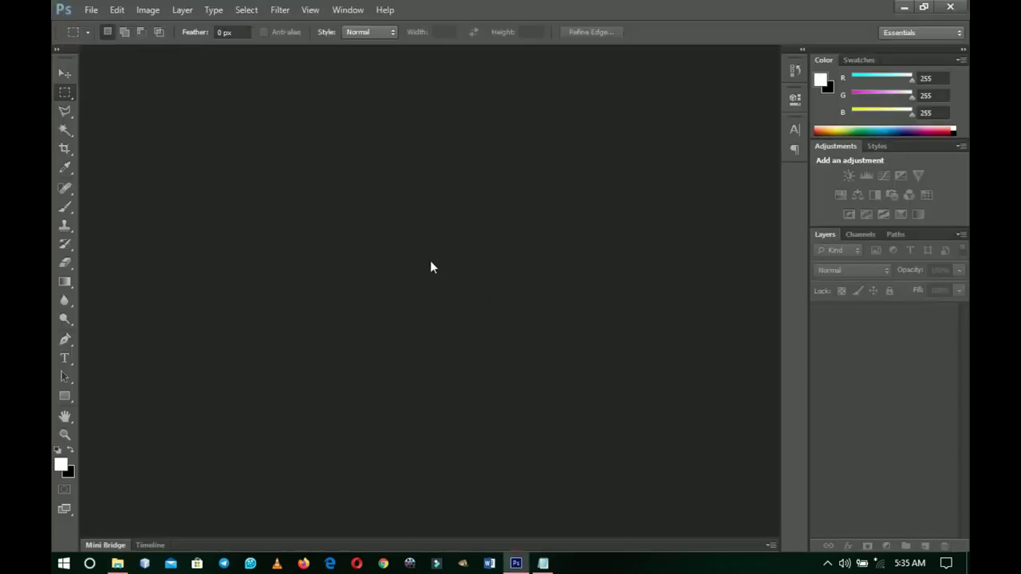
click(91, 9)
click(102, 23)
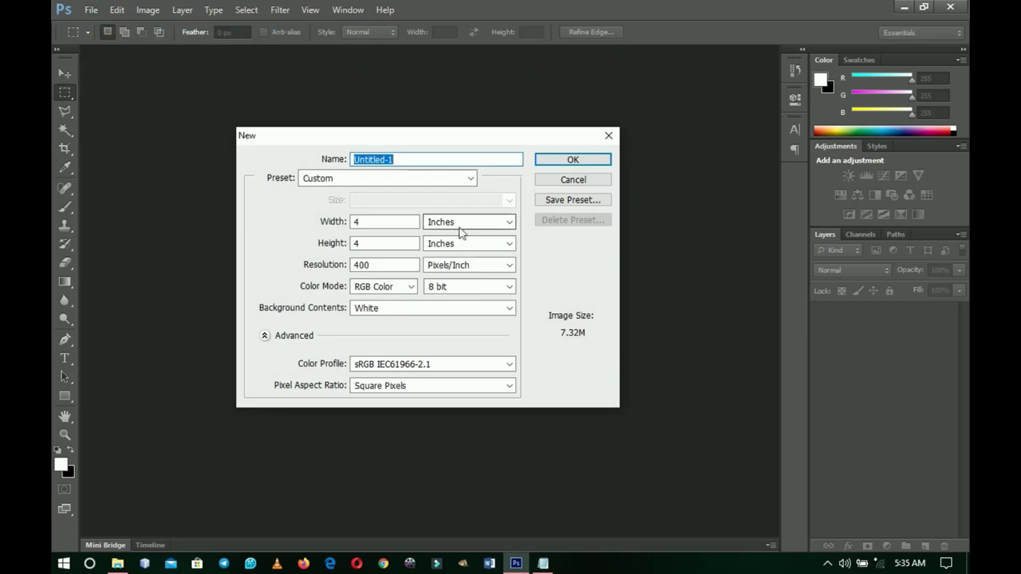
double_click(374, 222)
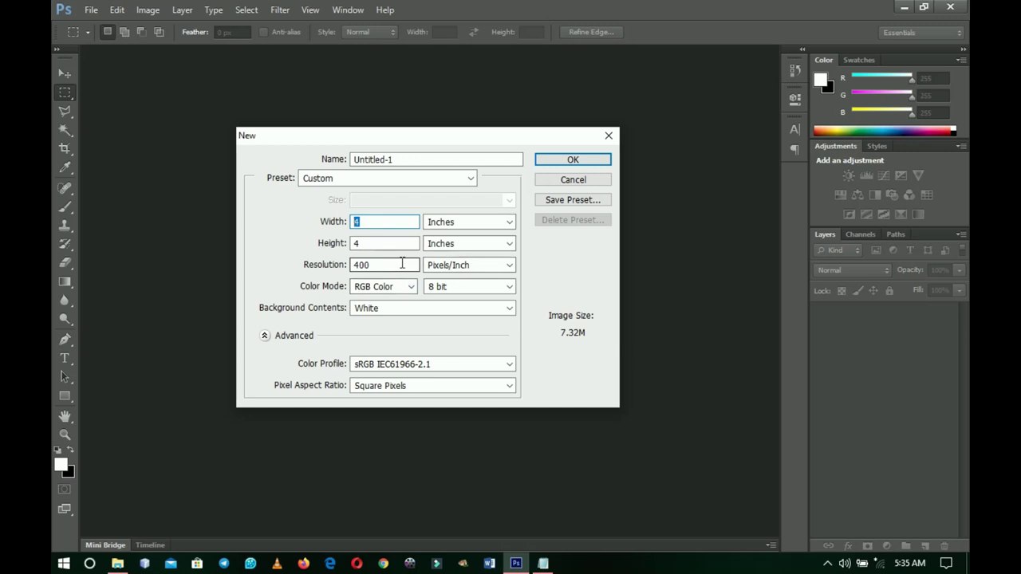
click(557, 160)
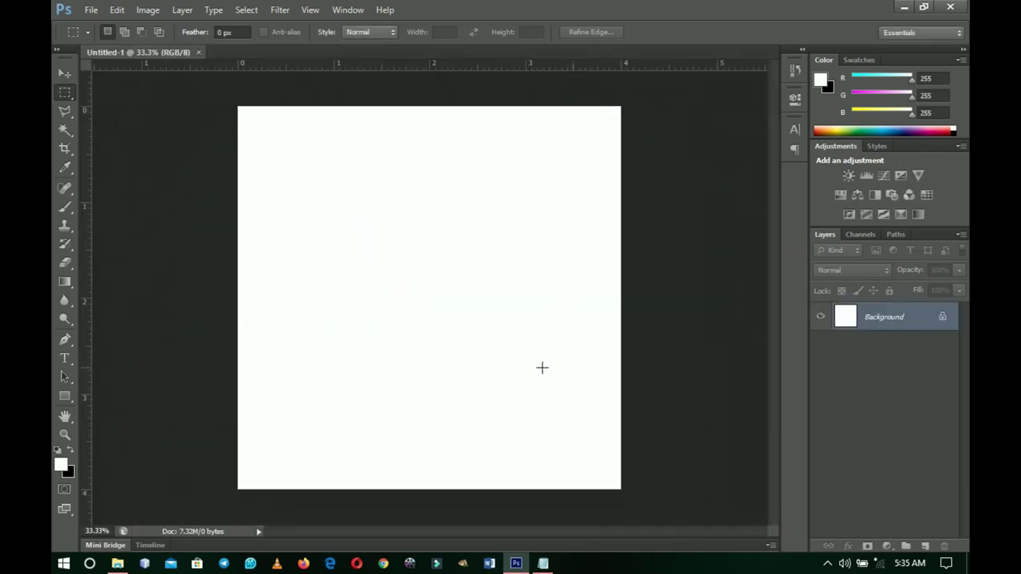
Add a gradient fill layer above the background using the black to dark green gradient preset.
click(889, 544)
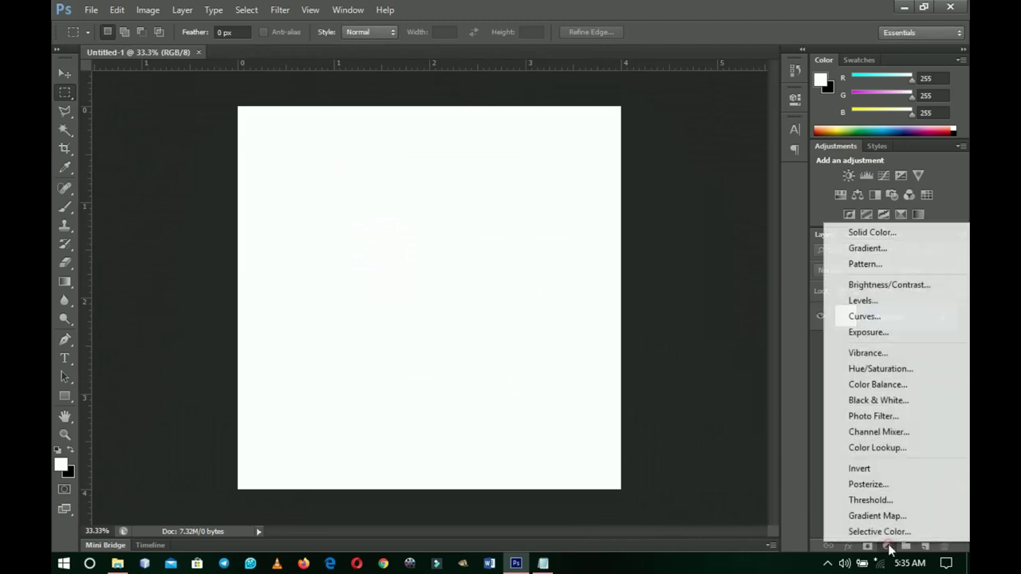
click(867, 252)
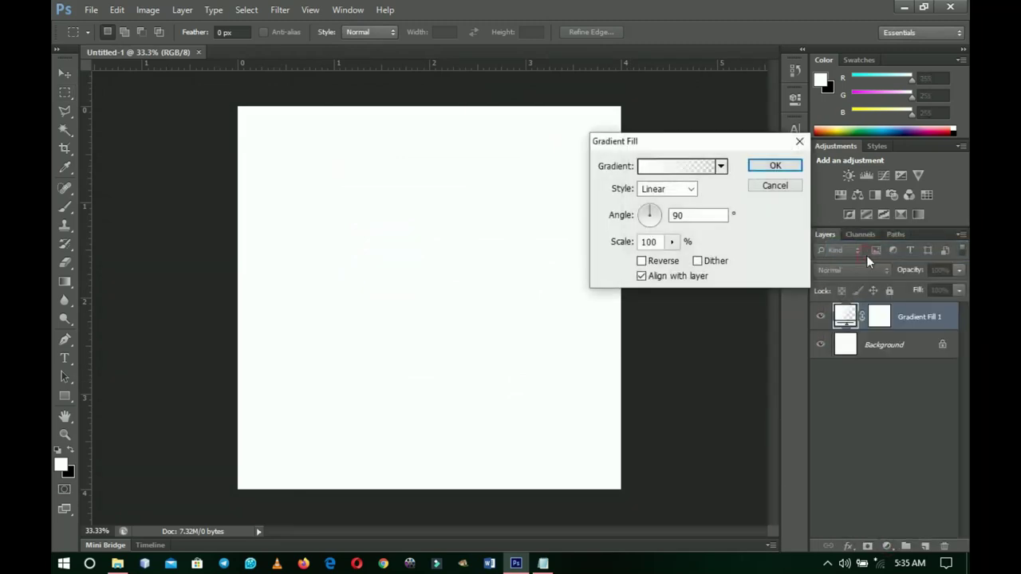
click(694, 169)
scroll(691, 211, down, 10)
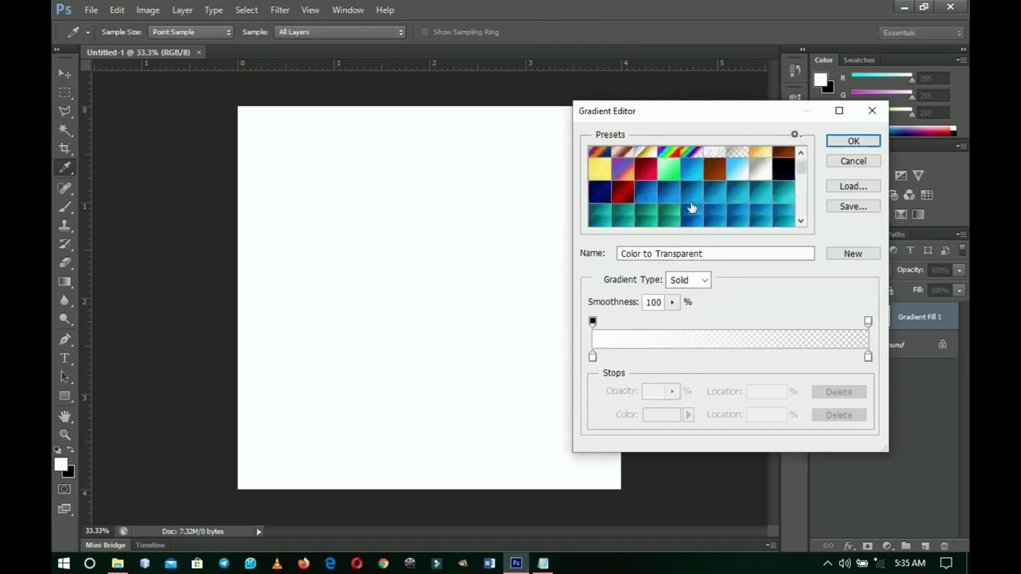
scroll(693, 191, down, 3)
scroll(693, 190, up, 2)
click(712, 179)
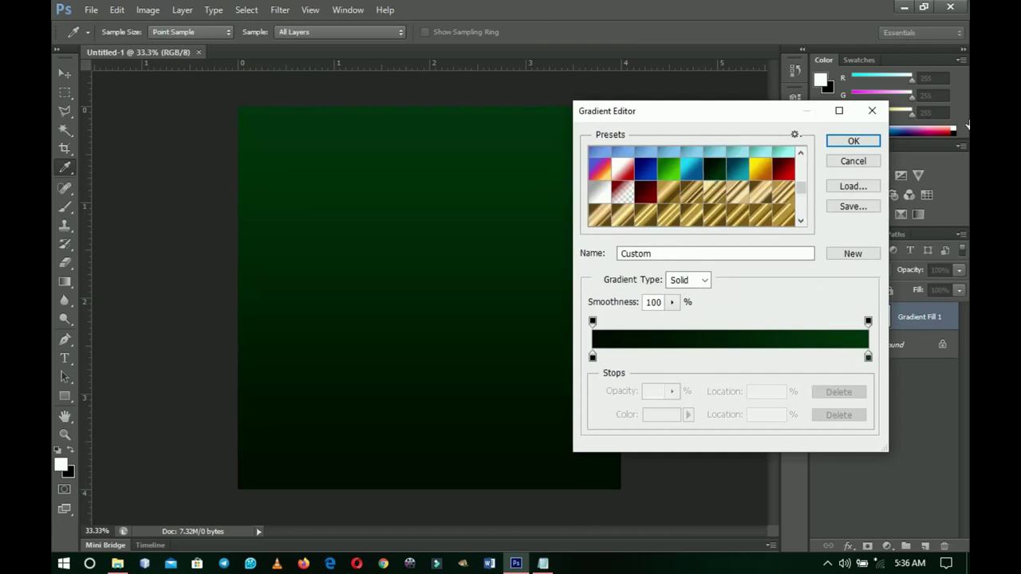
click(852, 140)
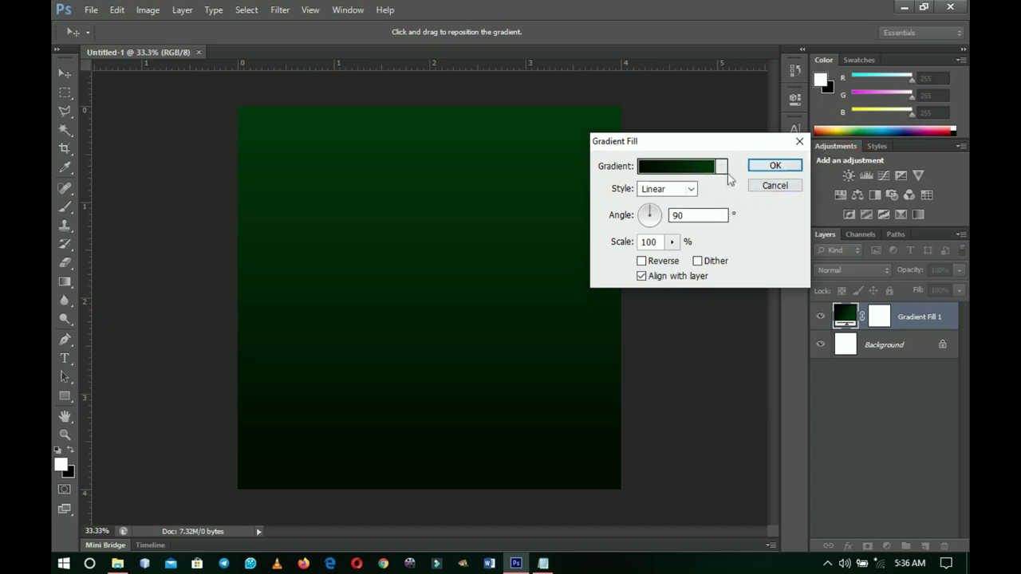
Check the gradient's black and dark green colour stops, and accept the linear gradient fill at 90°.
click(674, 166)
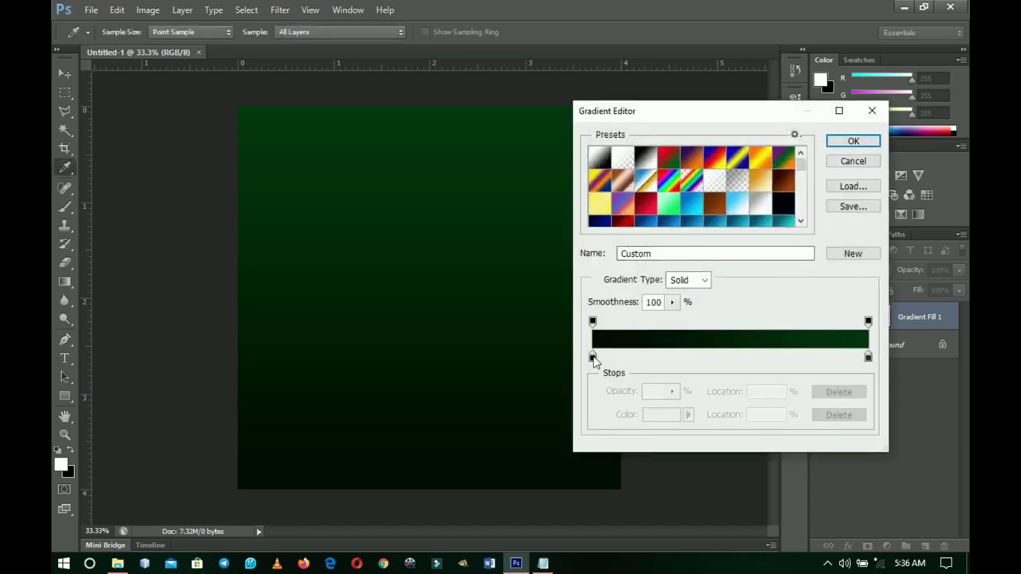
click(592, 358)
click(670, 417)
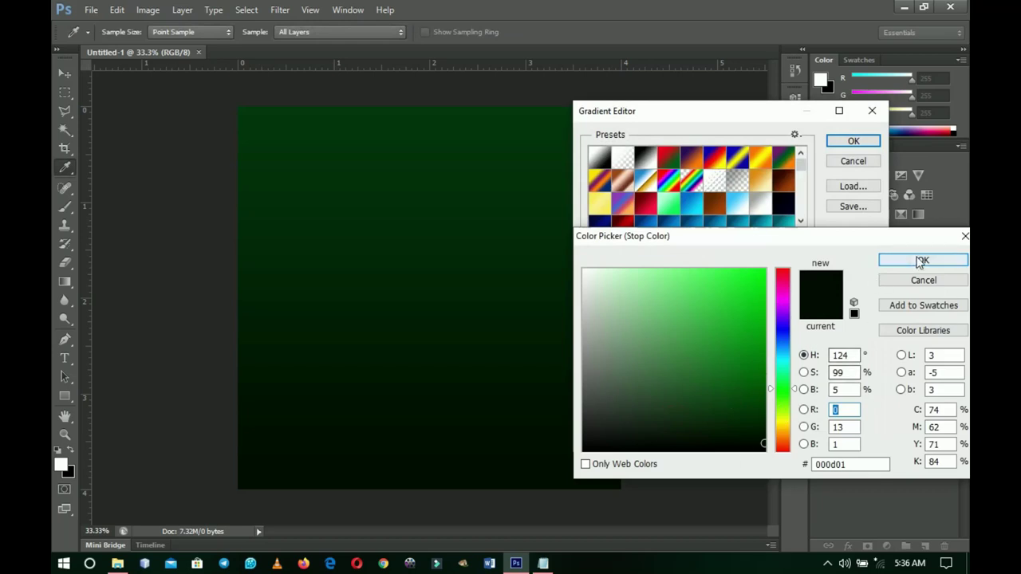
click(923, 260)
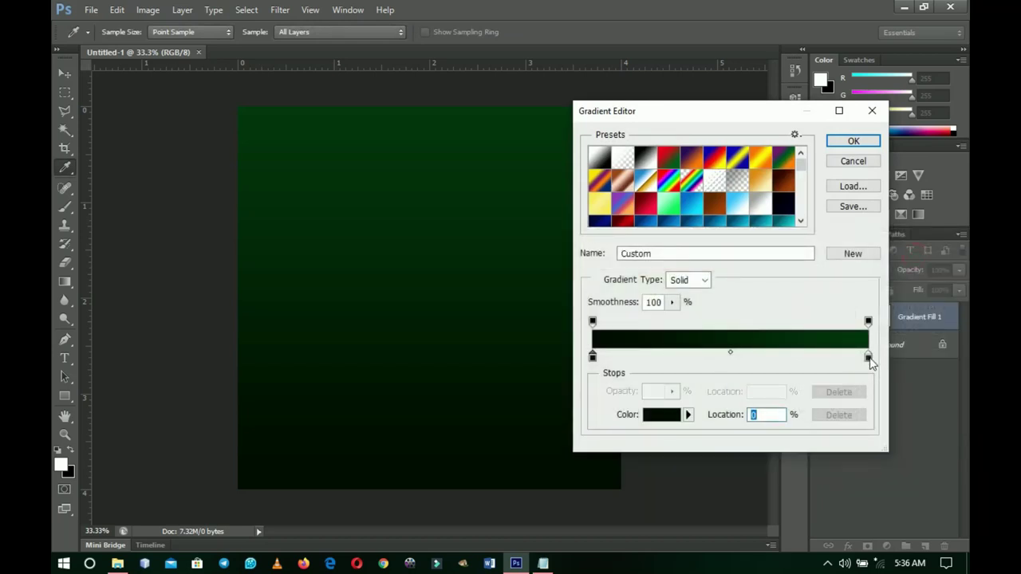
click(868, 357)
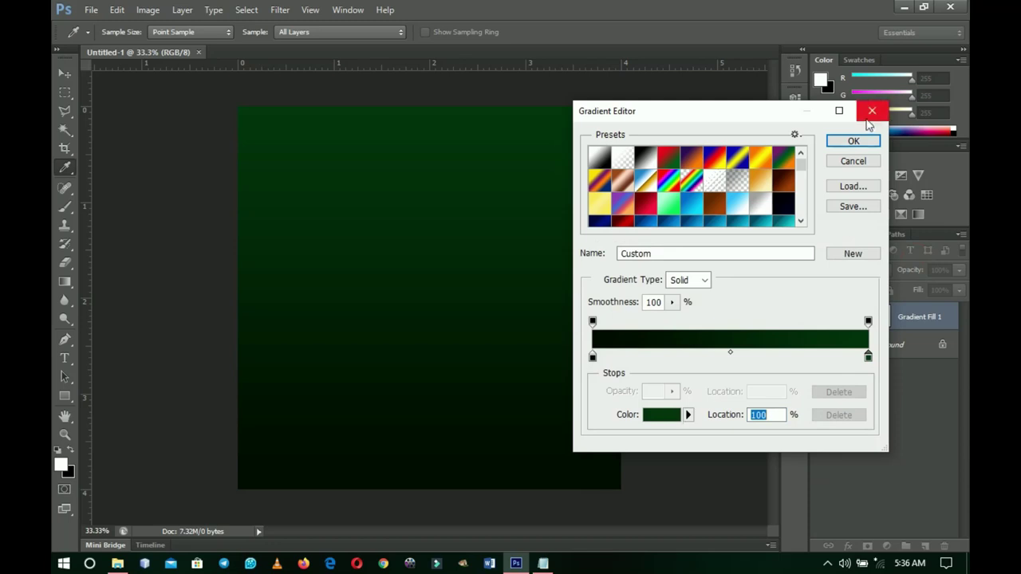
click(853, 141)
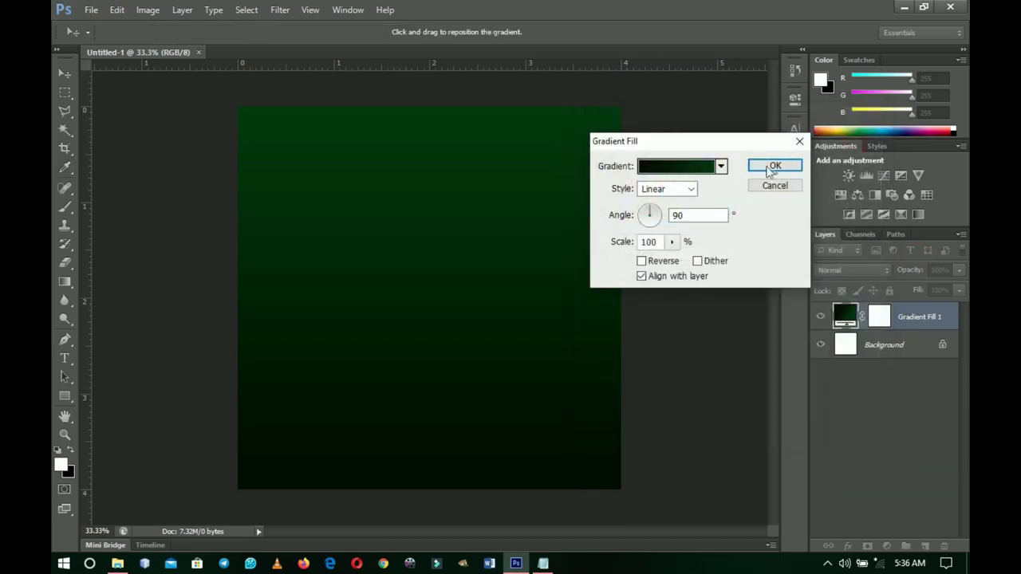
click(772, 167)
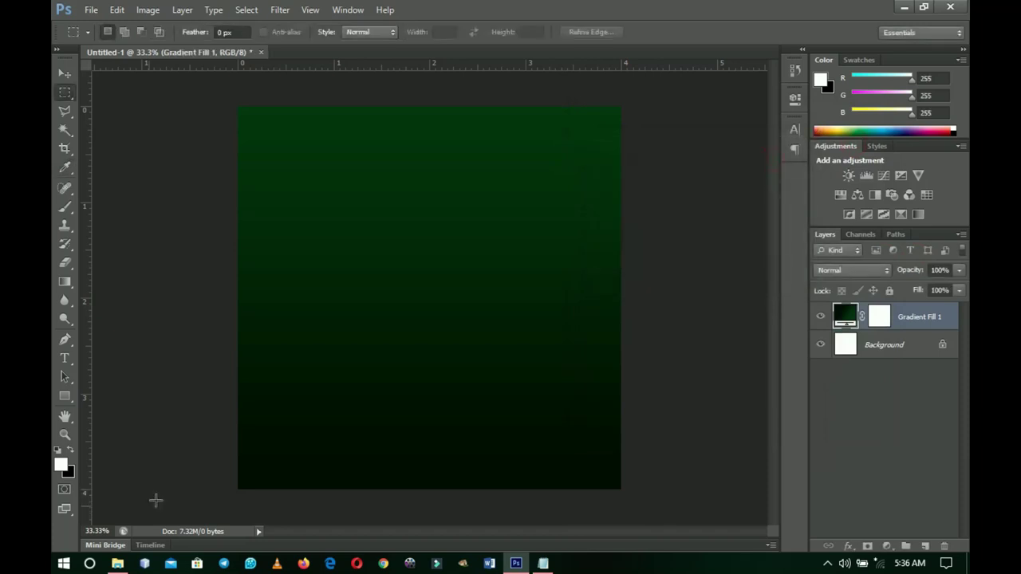
Place the image purple abstract backgrounds (4) from the resources folder across the canvas width, slightly below centre.
click(117, 563)
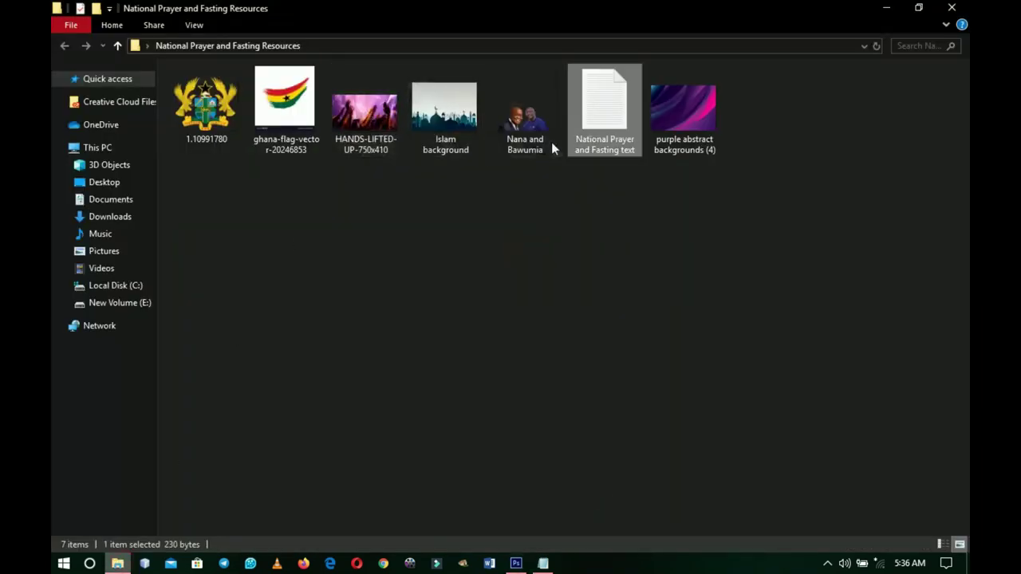
click(686, 115)
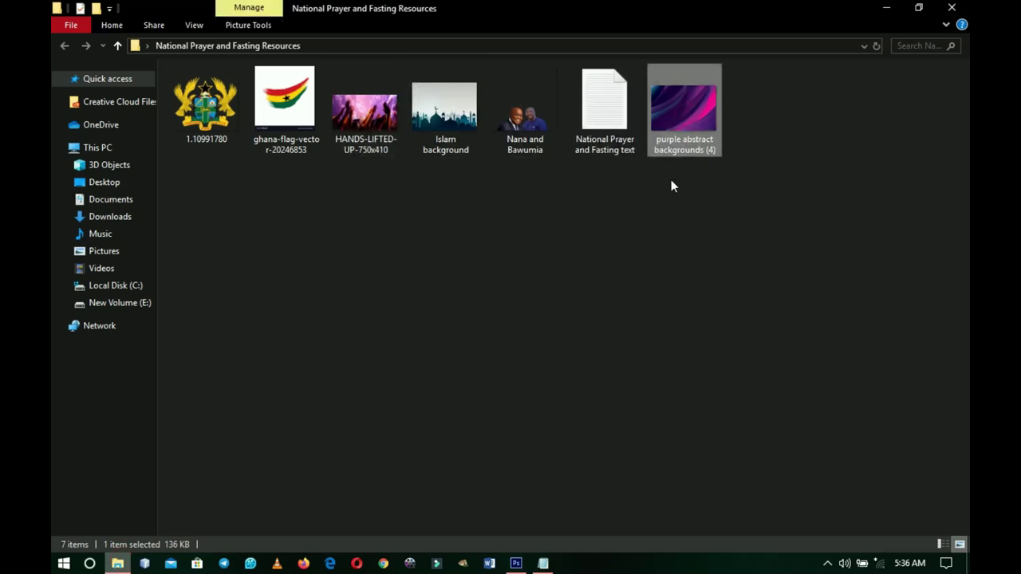
drag(684, 160, 509, 399)
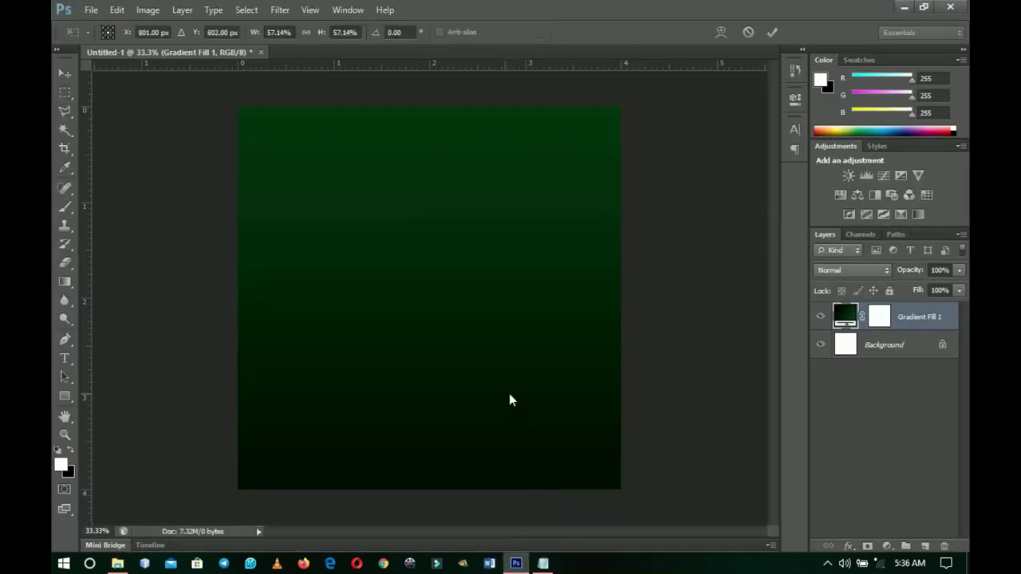
drag(594, 349, 595, 374)
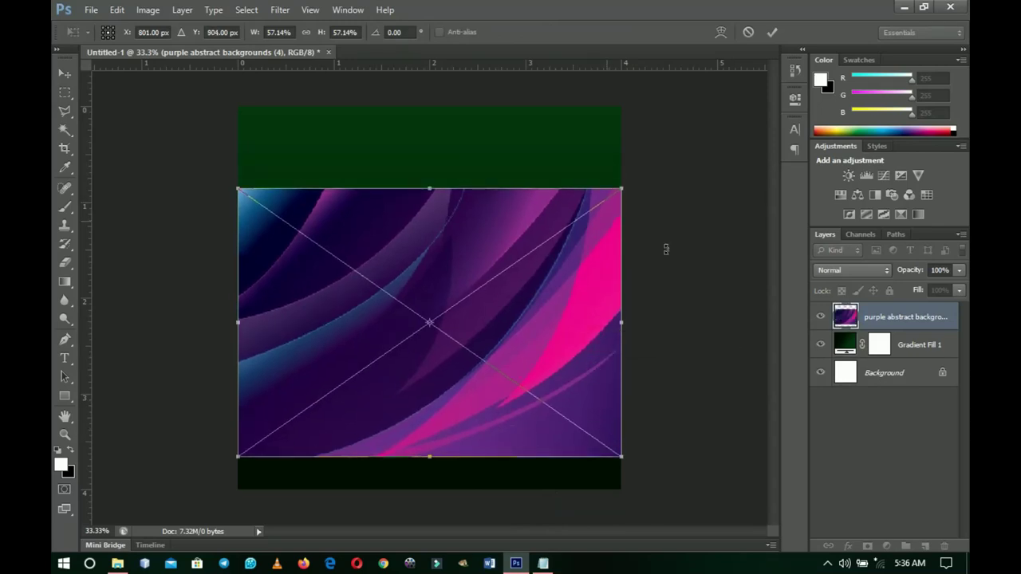
key(Return)
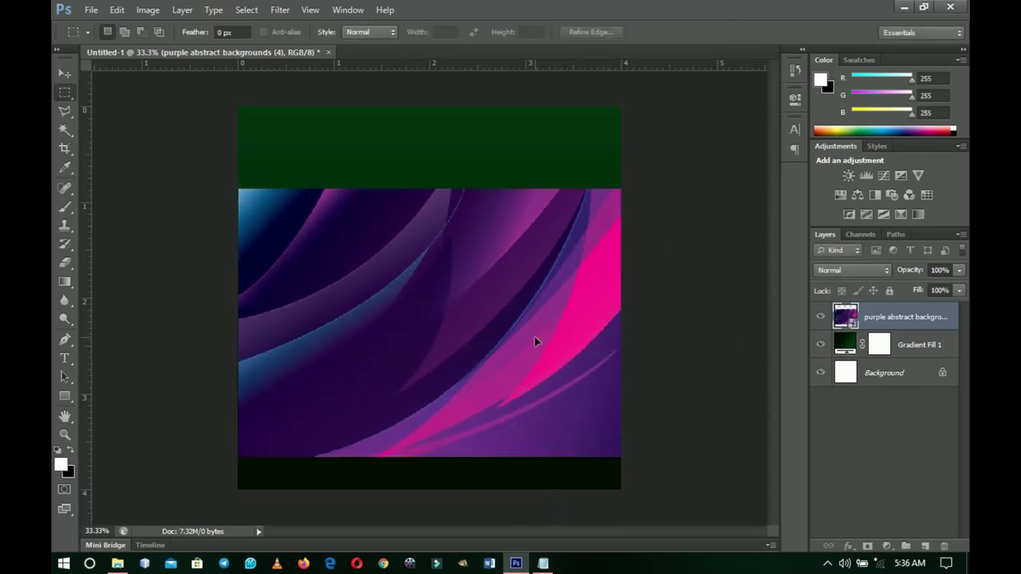
Rasterize the purple abstract background layer and desaturate it to greyscale.
right_click(910, 317)
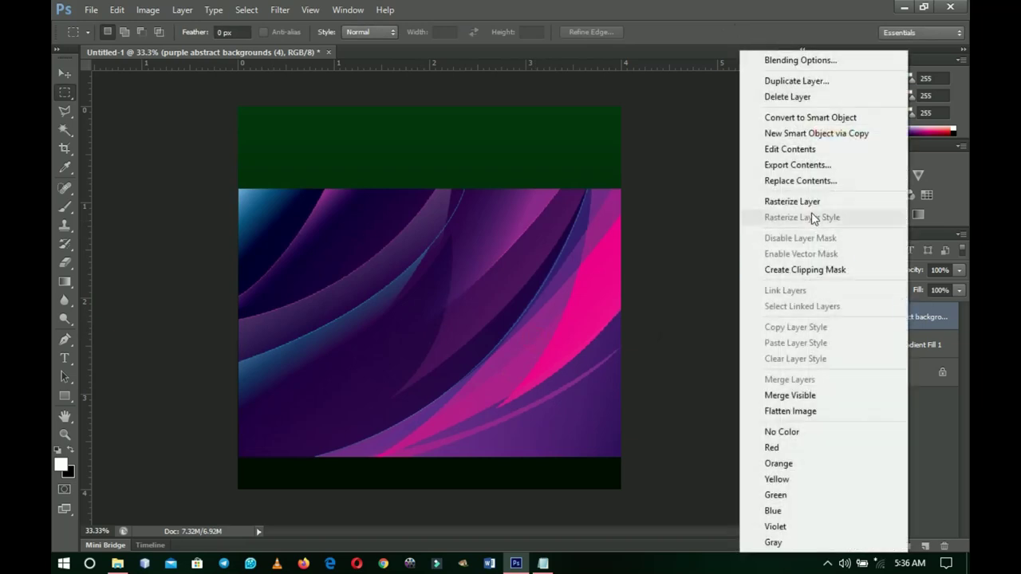
click(794, 201)
key(v)
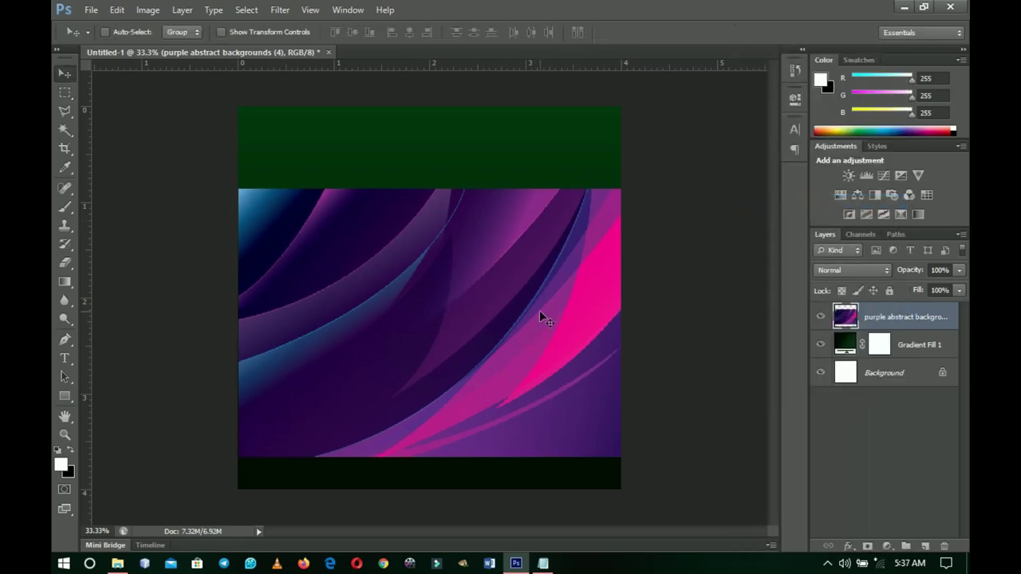
key(ctrl+shift+u)
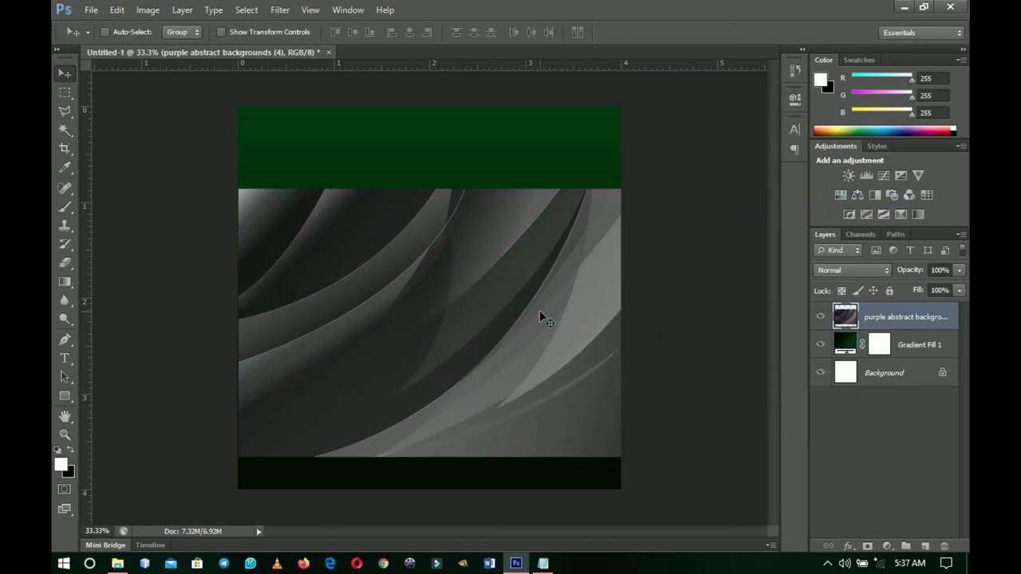
Set the abstract layer's blend mode to Soft Light and fade its hard upper edge with a layer mask painted in black.
click(879, 273)
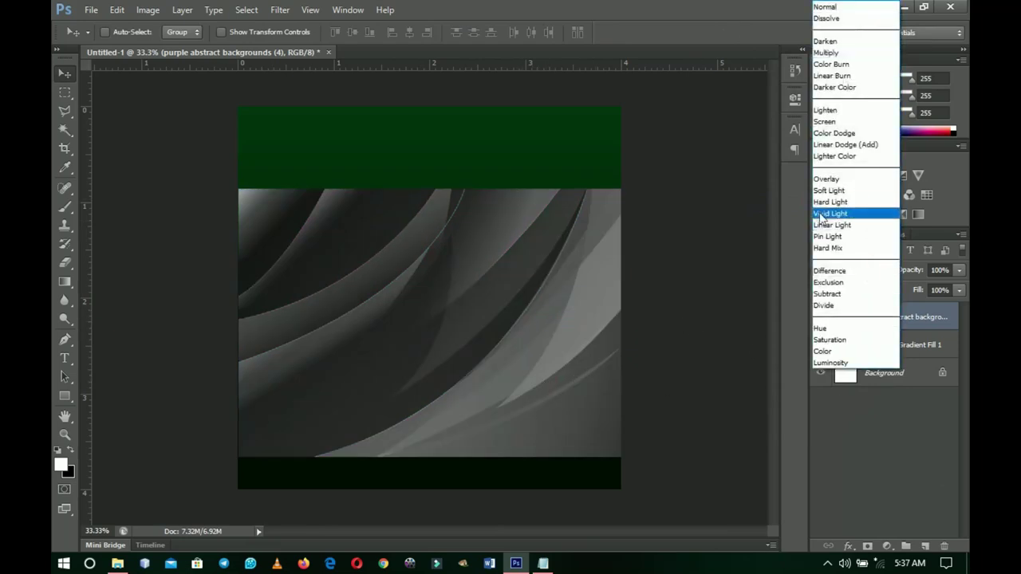
click(827, 191)
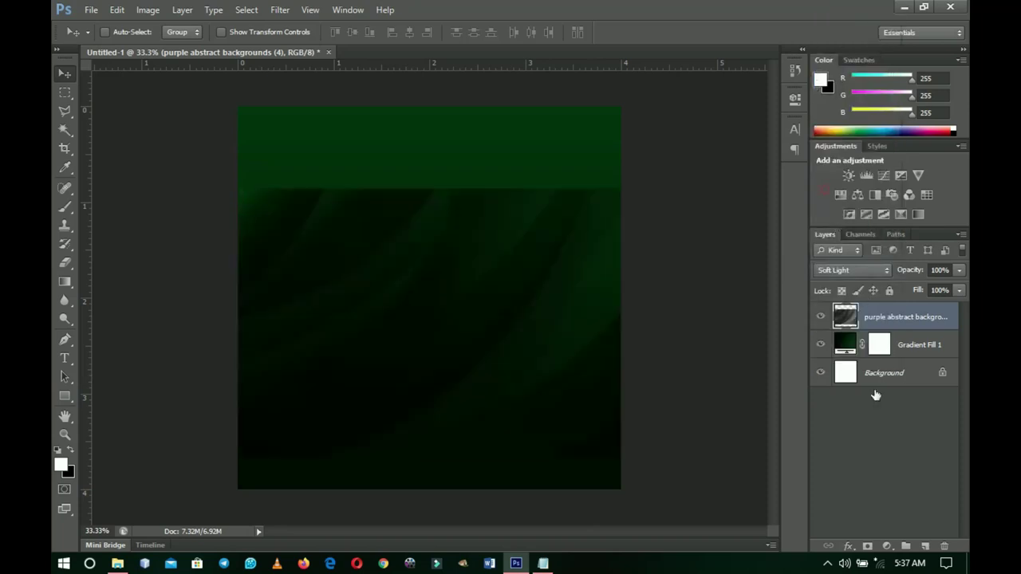
click(867, 546)
key(b)
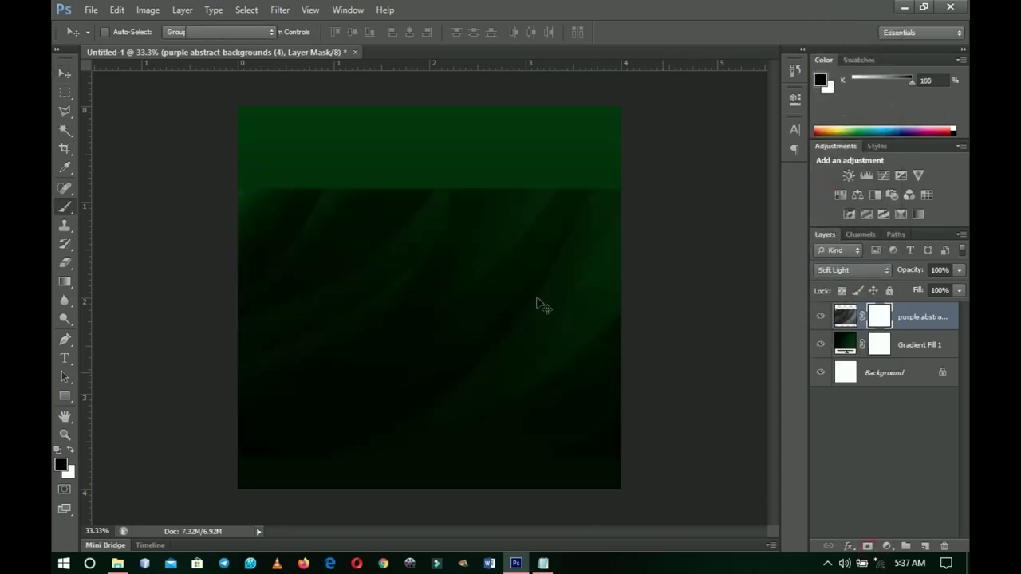
mouse_move(159, 183)
mouse_down()
mouse_move(196, 159)
mouse_move(285, 132)
mouse_move(606, 121)
mouse_move(664, 150)
mouse_move(572, 127)
mouse_move(379, 126)
mouse_move(363, 137)
mouse_move(301, 126)
mouse_move(358, 244)
mouse_up()
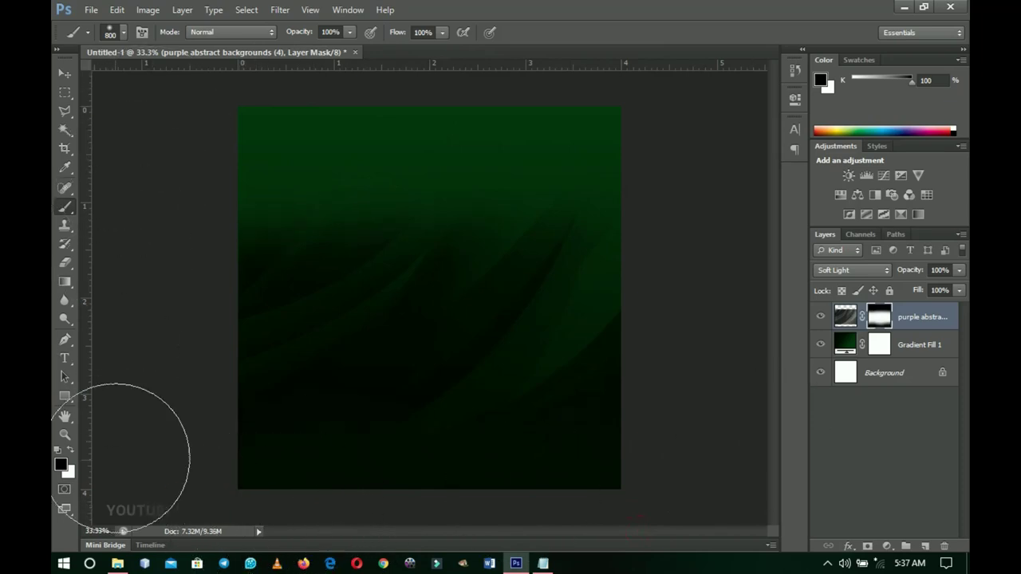
Place the HANDS-LIFTED-UP-750x410 image, align it with the canvas's upper edge and enlarge it slightly beyond the canvas width.
click(118, 563)
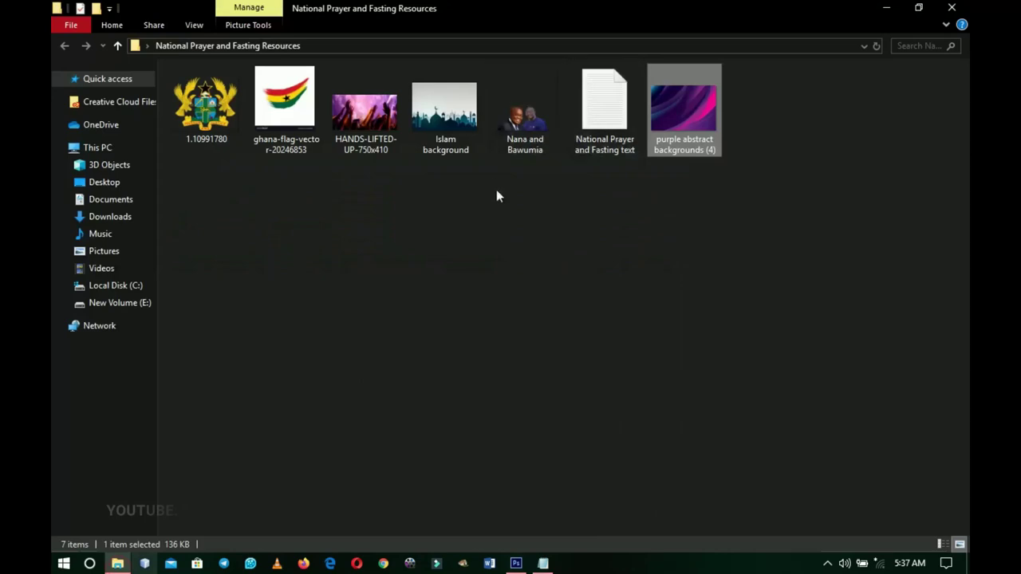
drag(363, 118, 501, 262)
key(Return)
drag(531, 315, 537, 214)
key(ctrl+t)
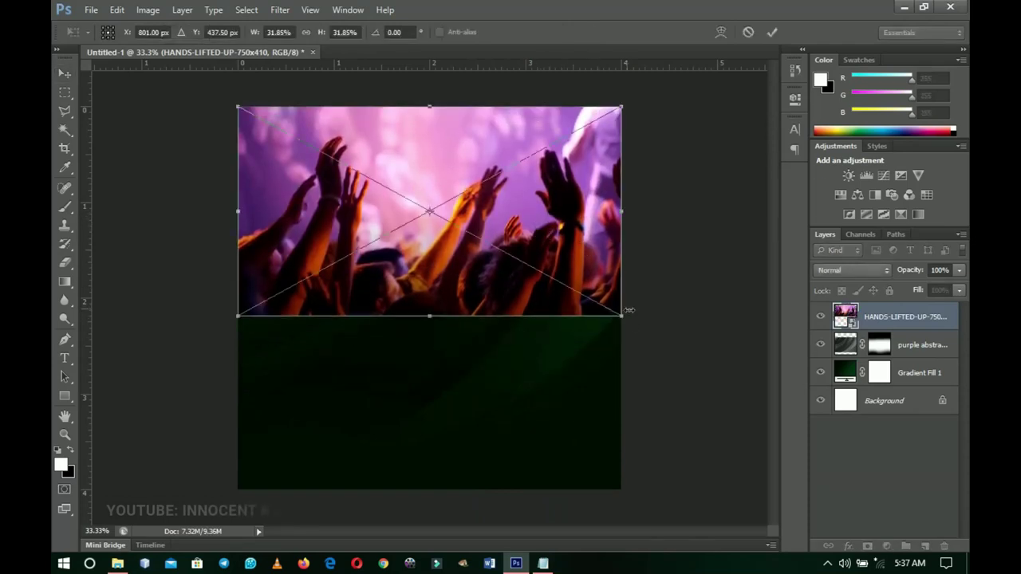
drag(621, 308, 634, 331)
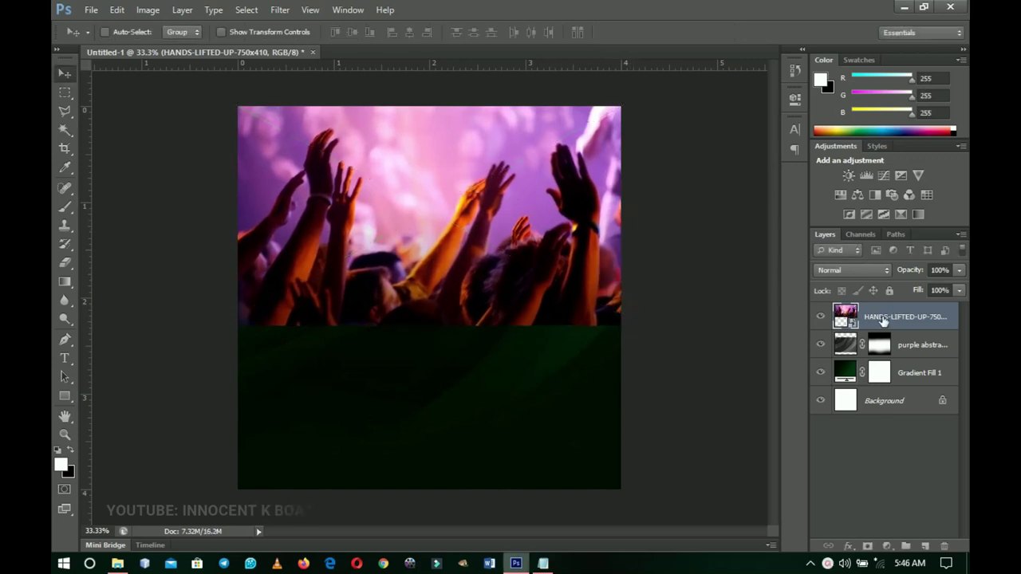
Rasterize the HANDS-LIFTED-UP-750x410 layer and set its blend mode to Soft Light.
right_click(883, 321)
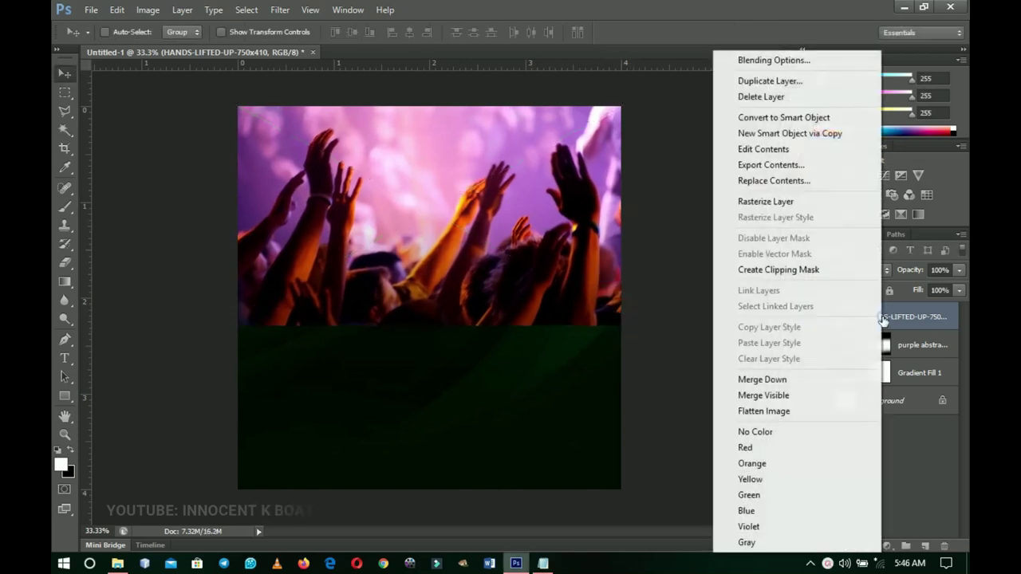
click(775, 202)
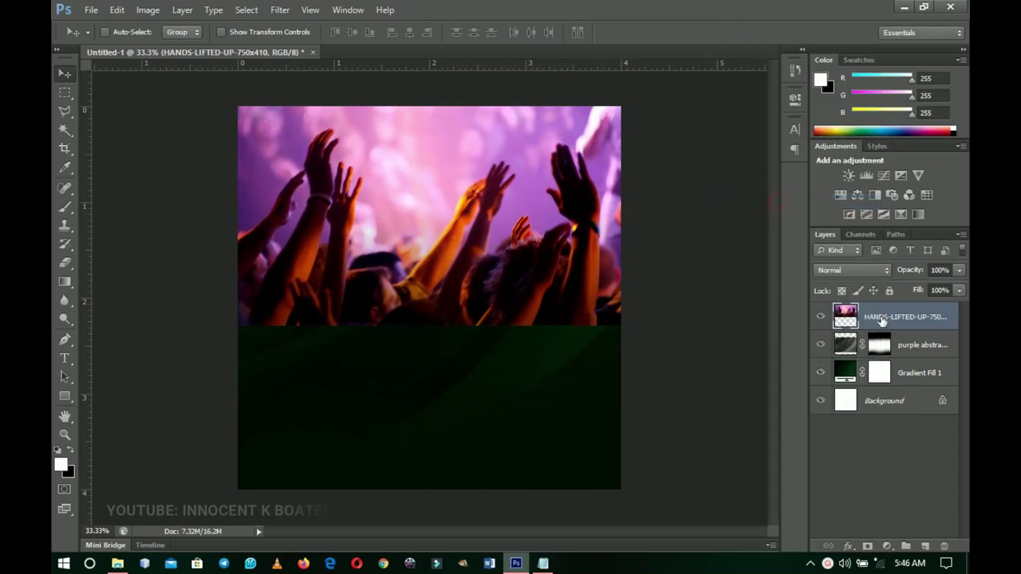
click(838, 271)
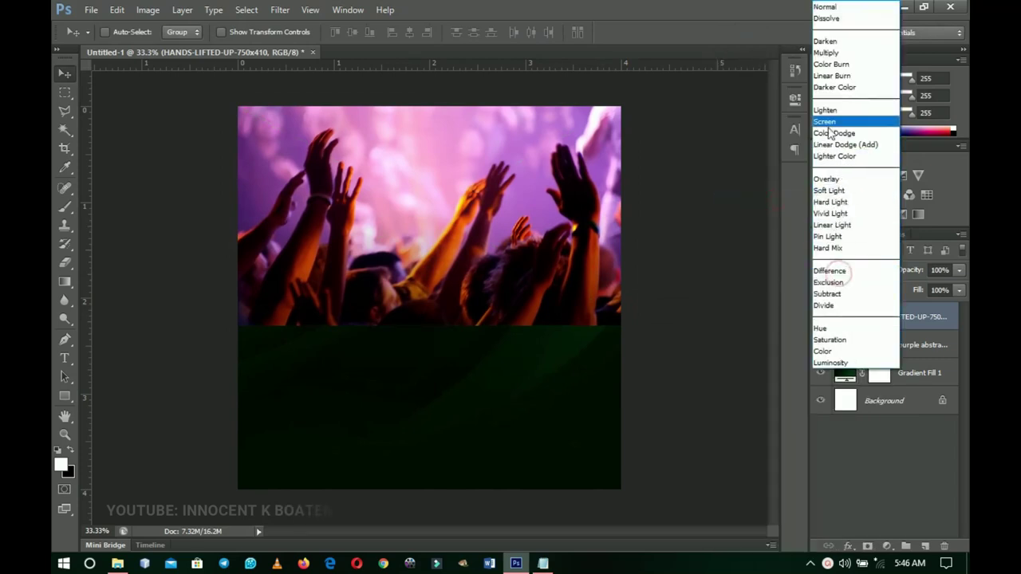
click(833, 194)
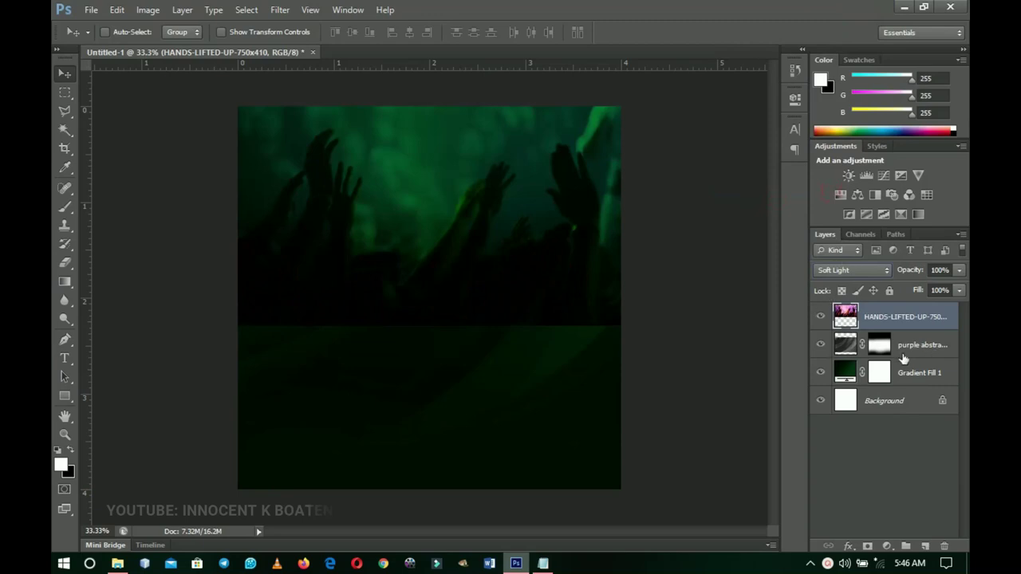
Add a layer mask to the hands layer and fade its hard lower edge by painting black with a 600 px brush.
click(867, 547)
key(x)
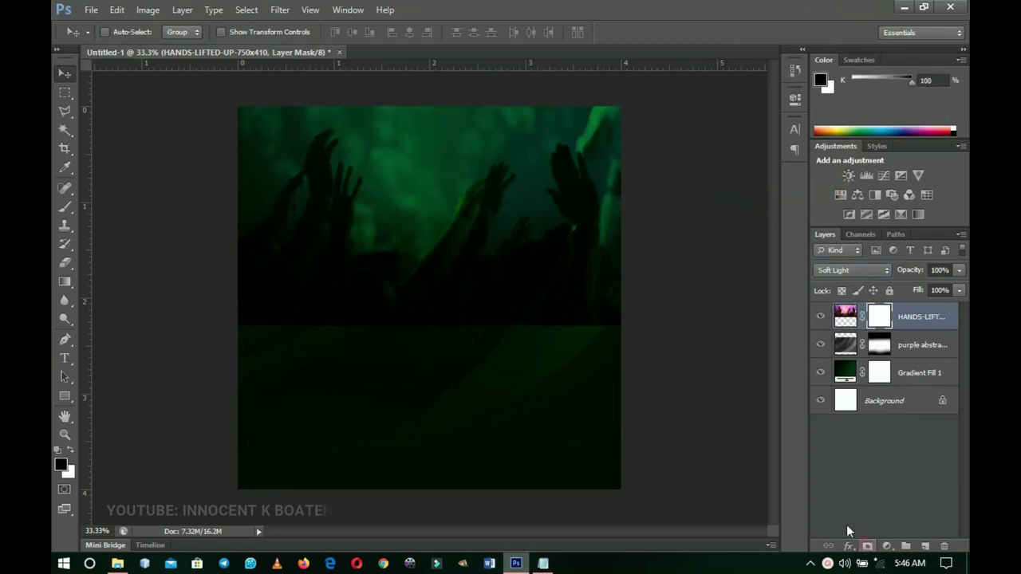
key(b)
key(bracketleft)
key(bracketleft)
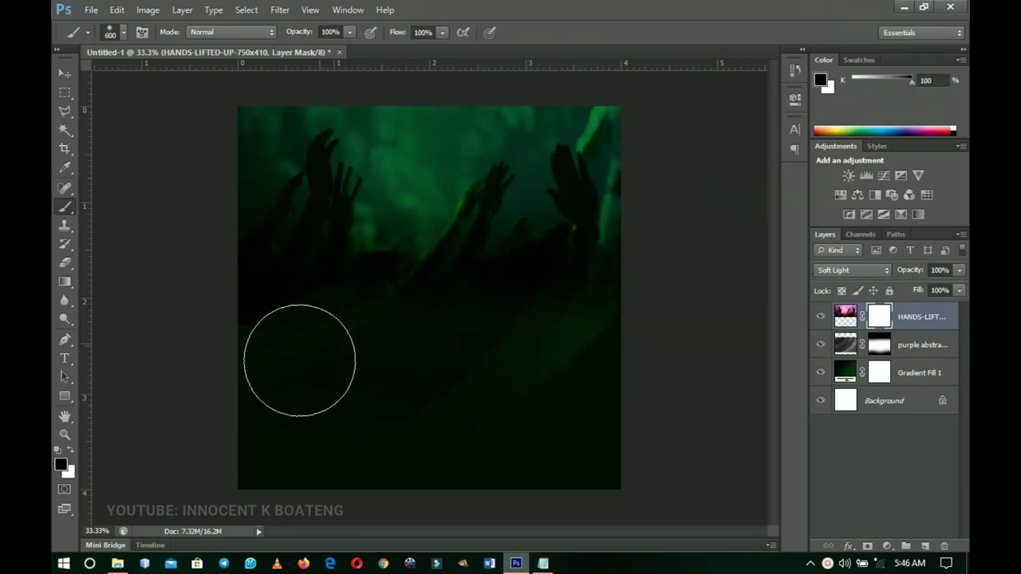
mouse_move(255, 364)
mouse_down()
mouse_move(455, 375)
mouse_move(644, 349)
mouse_up()
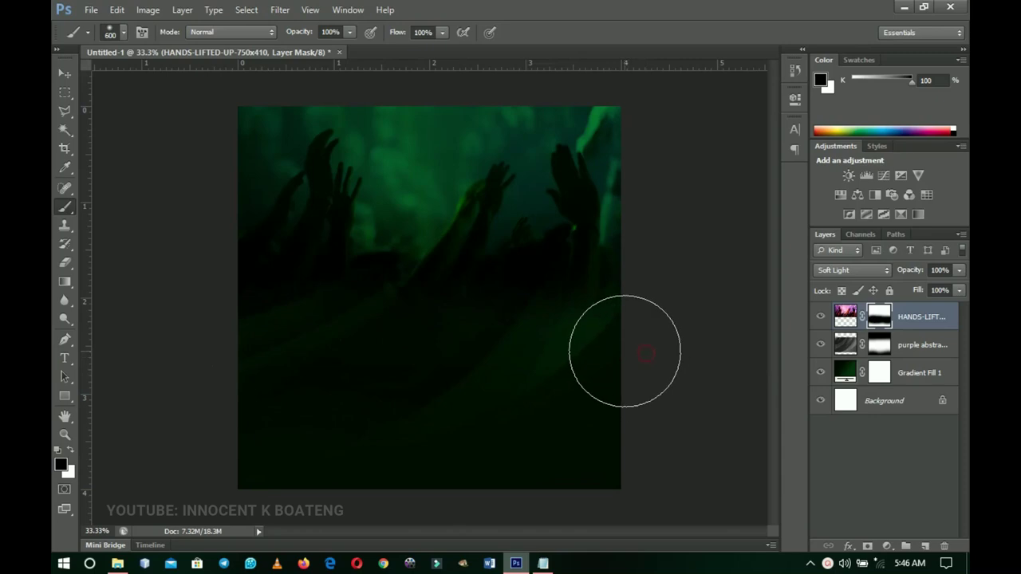
Set the purple abstract layer's opacity to 62%, and reselect the hands layer.
click(925, 351)
drag(916, 275, 887, 276)
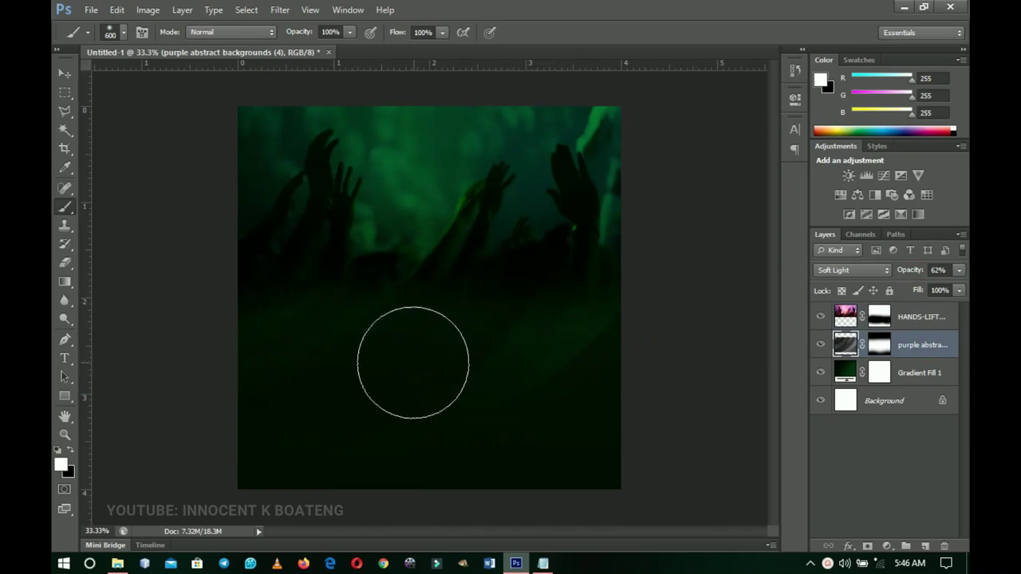
click(909, 318)
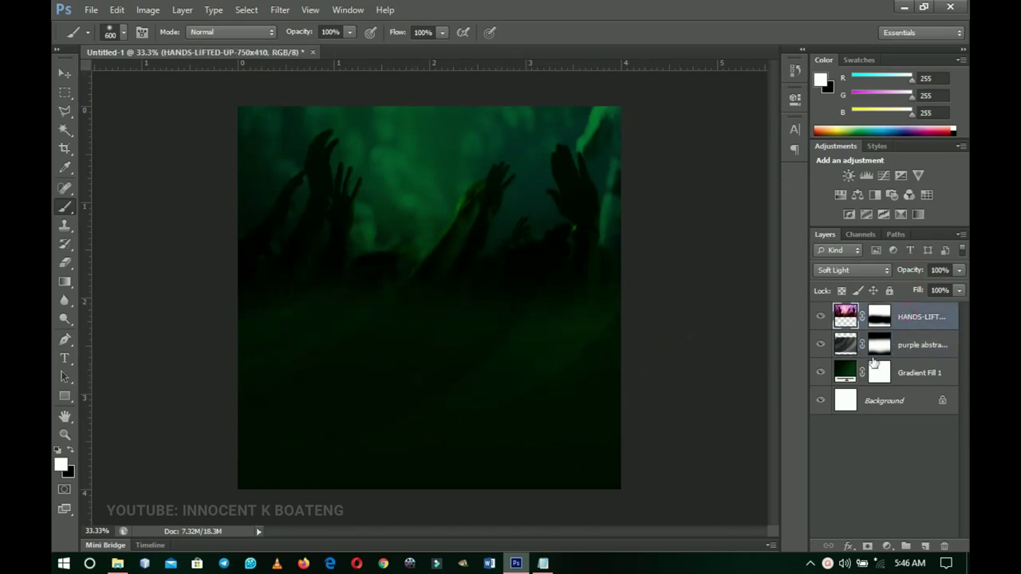
Place the Islam background image from the resources folder at canvas width and align it with the canvas's lower edge.
click(66, 75)
click(118, 561)
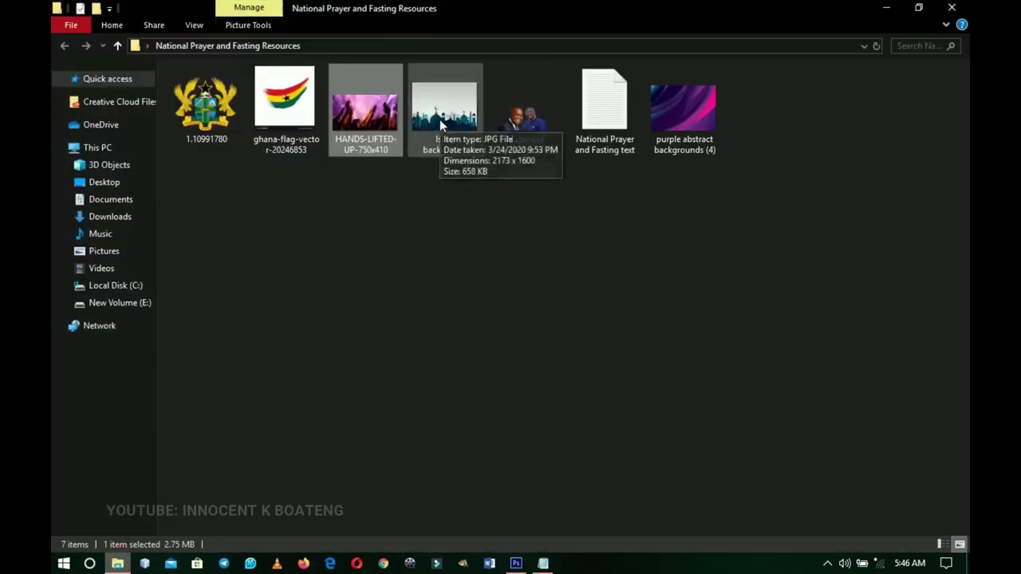
drag(438, 127, 487, 441)
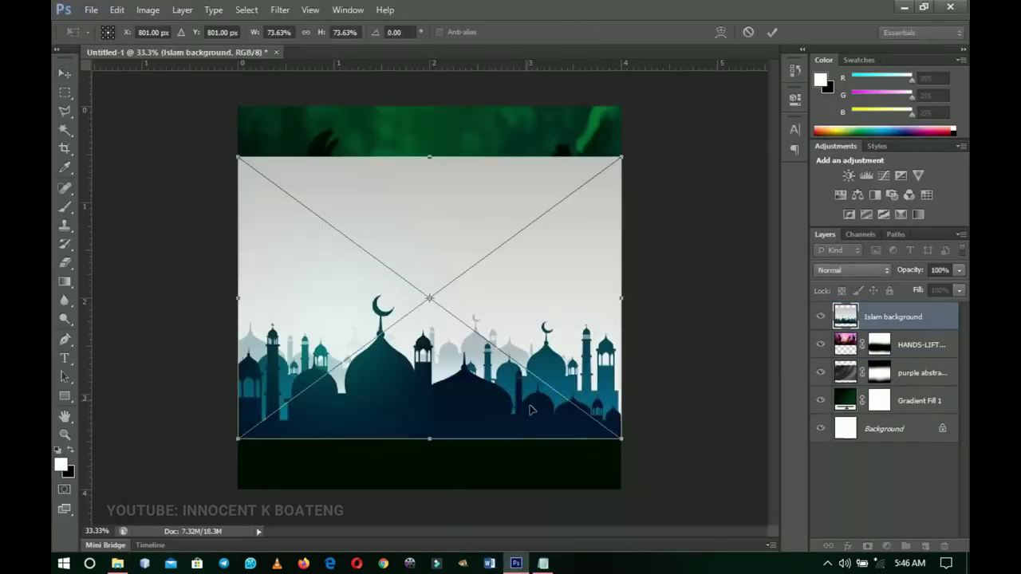
key(Return)
drag(537, 287, 542, 344)
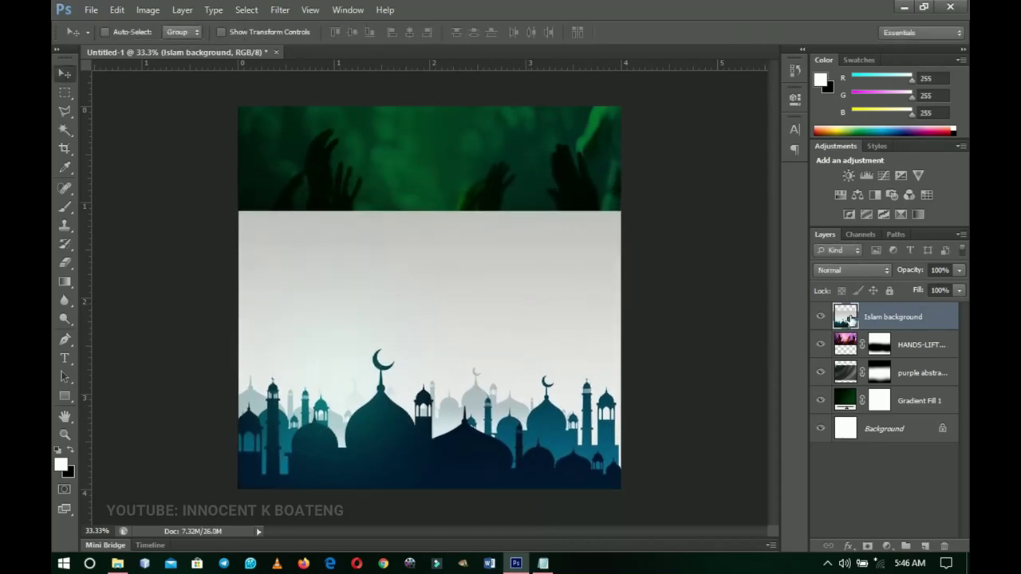
Rasterize the Islam background layer and set its blend mode to Soft Light.
right_click(889, 320)
click(771, 202)
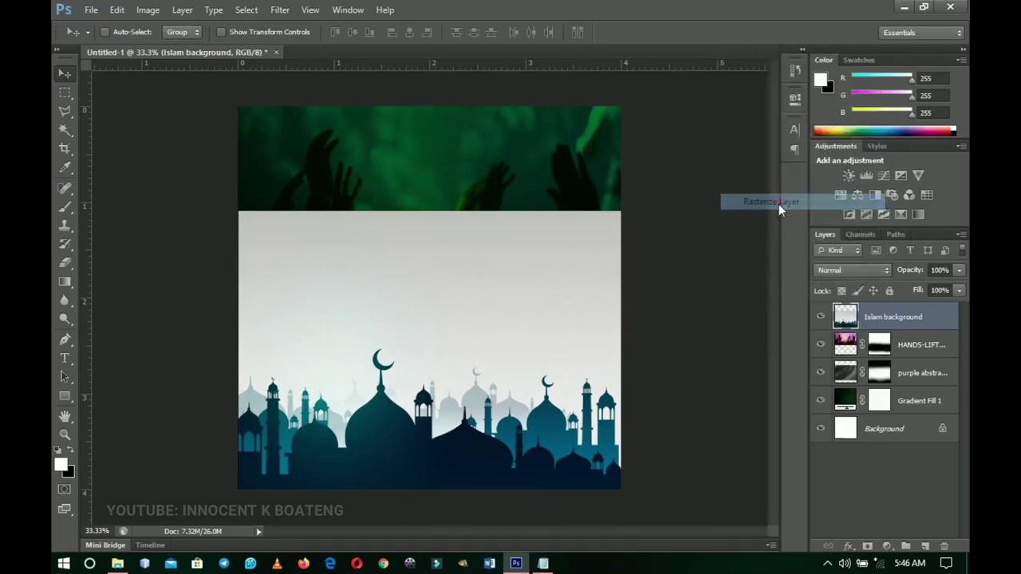
click(863, 273)
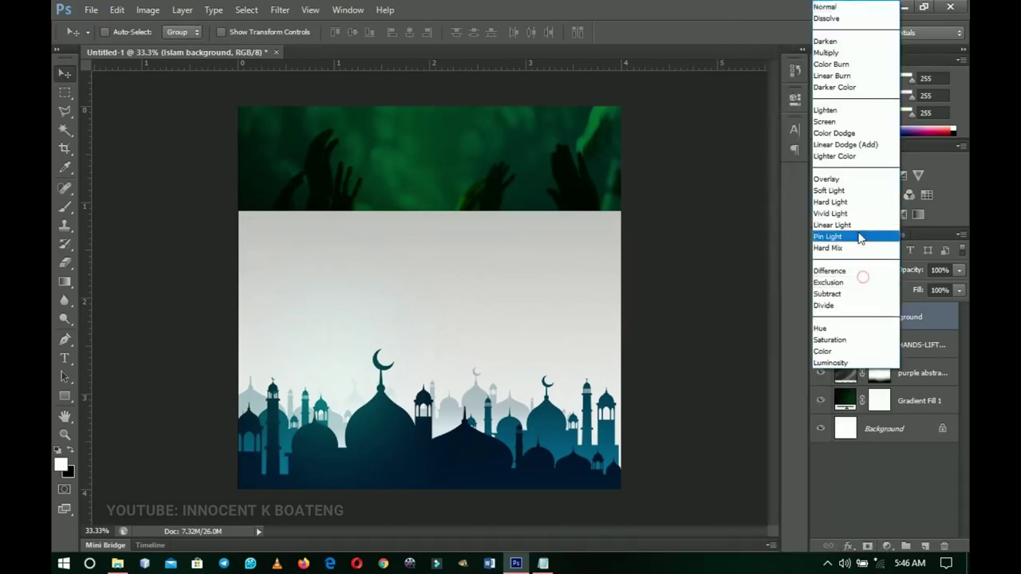
click(841, 192)
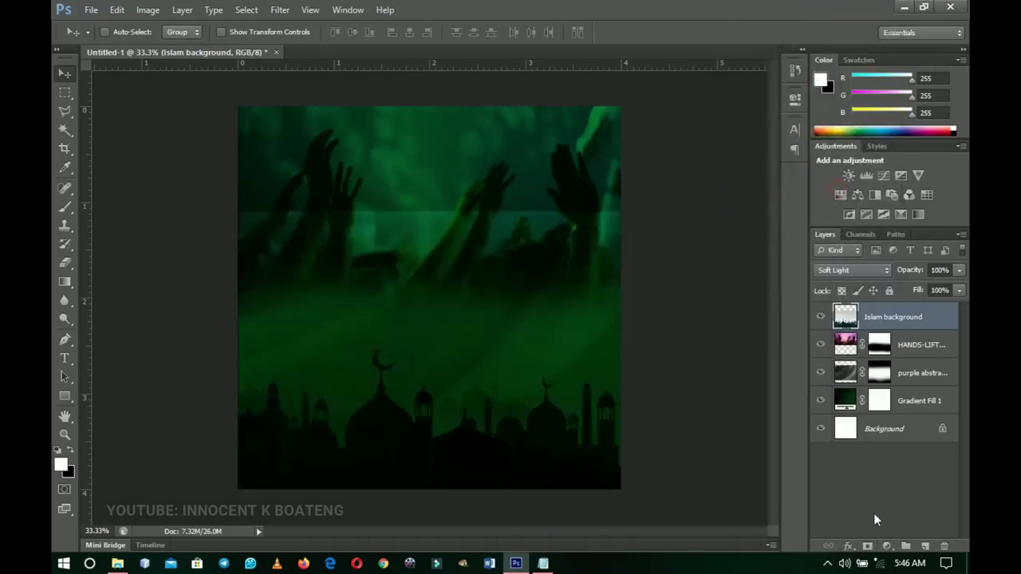
Mask the Islam background layer and paint black over its sky area with a 600 px brush, keeping the mosque skyline.
click(867, 546)
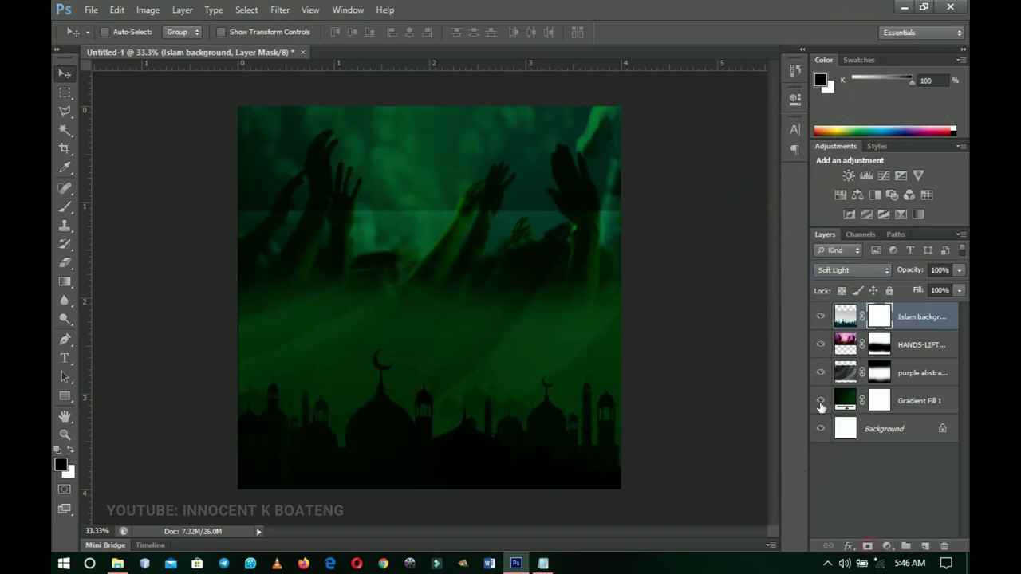
key(b)
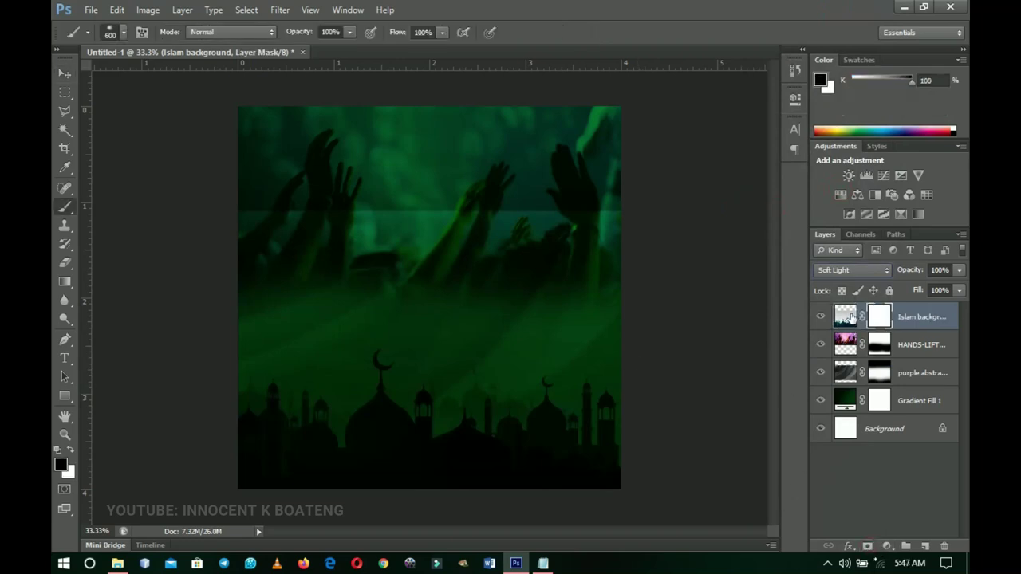
mouse_move(662, 206)
mouse_down()
mouse_move(296, 215)
mouse_move(304, 257)
mouse_move(338, 269)
mouse_move(332, 285)
mouse_move(274, 292)
mouse_move(313, 302)
mouse_move(480, 290)
mouse_move(452, 317)
mouse_move(478, 326)
mouse_move(550, 299)
mouse_move(547, 307)
mouse_move(581, 313)
mouse_move(470, 347)
mouse_move(391, 305)
mouse_move(306, 319)
mouse_move(306, 352)
mouse_move(259, 307)
mouse_move(556, 243)
mouse_move(514, 310)
mouse_move(467, 341)
mouse_move(542, 300)
mouse_move(603, 312)
mouse_move(552, 315)
mouse_move(544, 196)
mouse_up()
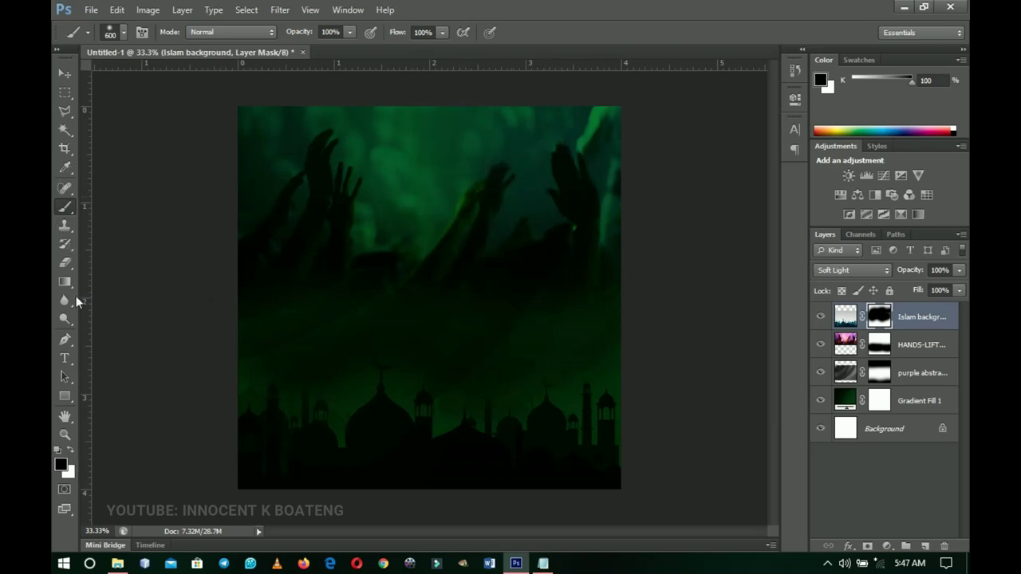
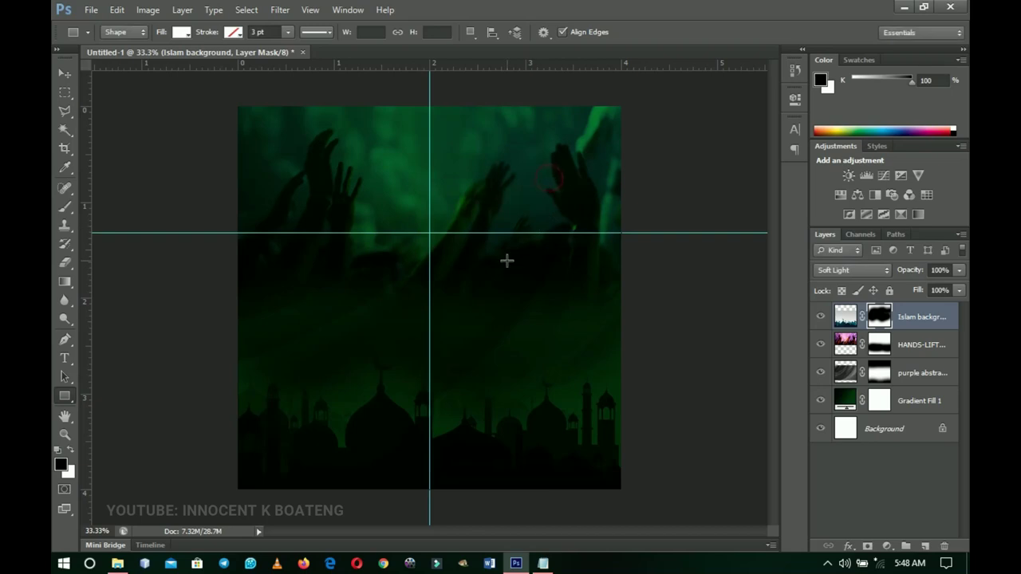
Add a new horizontal guide about two thirds of the way down the canvas.
click(311, 10)
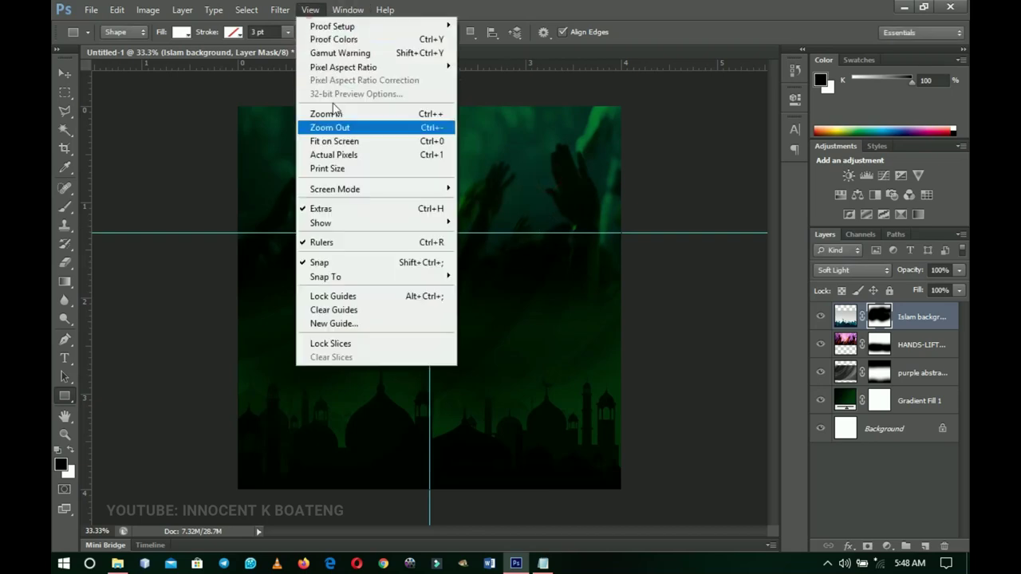
click(360, 324)
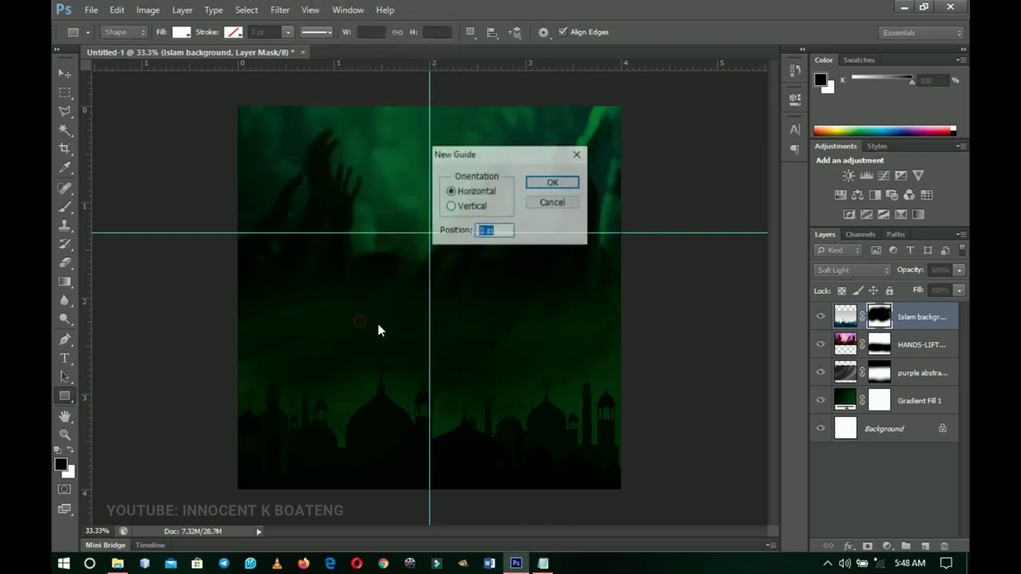
click(551, 185)
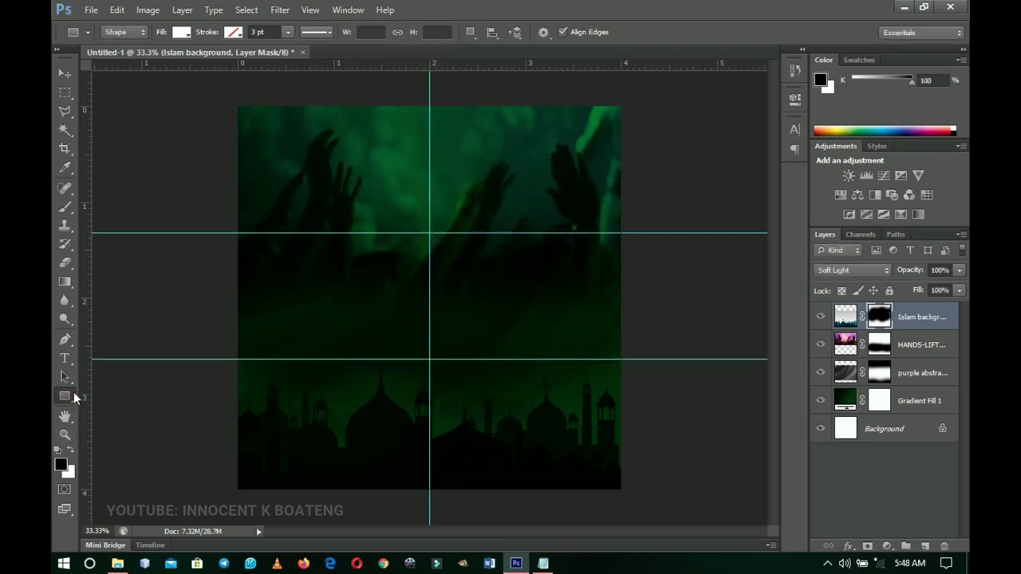
Draw a white strip about 75 by 579 px on the canvas's left edge down to the upper guide, and place a copy below it.
drag(230, 94, 245, 233)
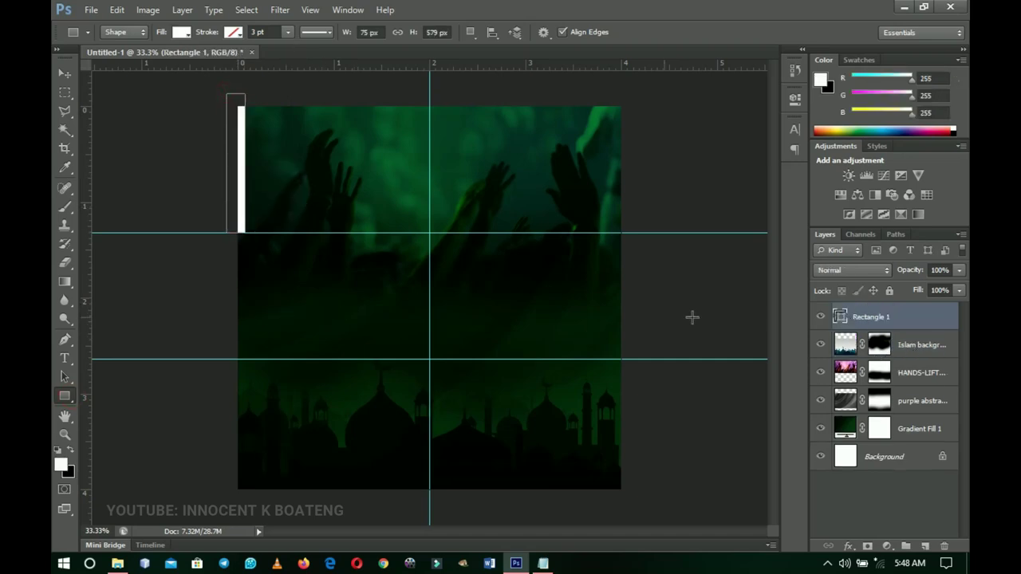
key(v)
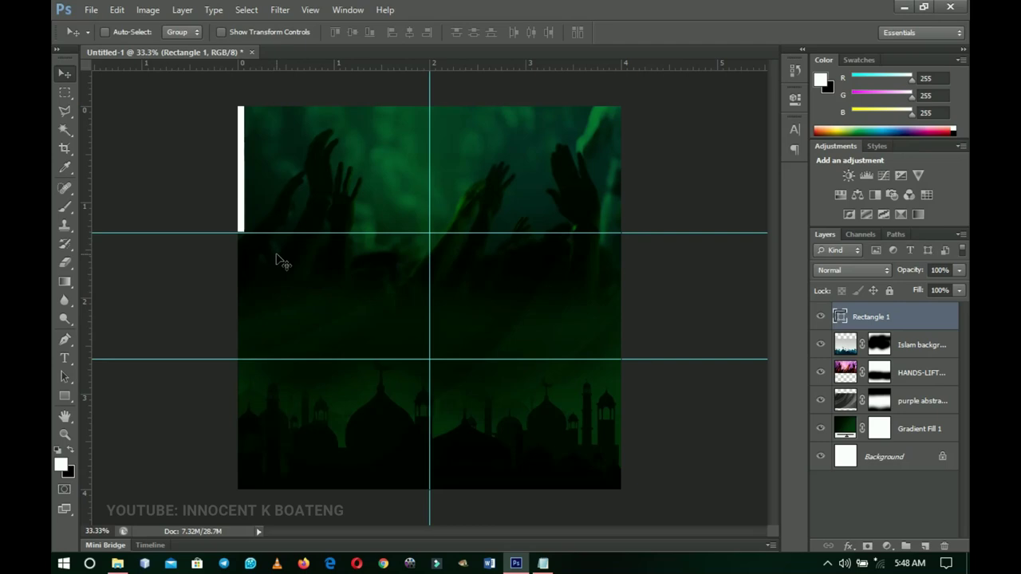
key(ctrl+j)
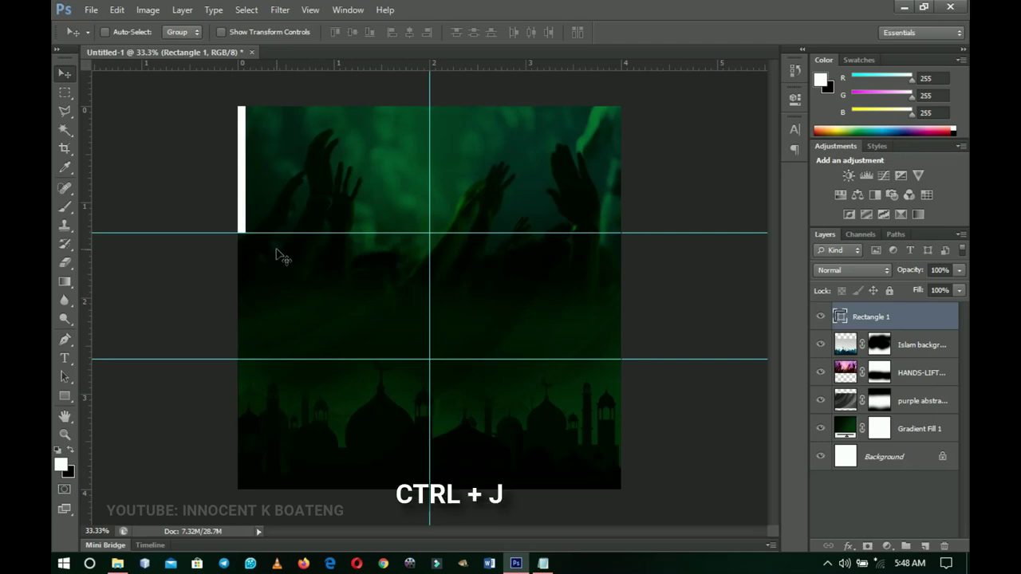
drag(276, 158, 279, 294)
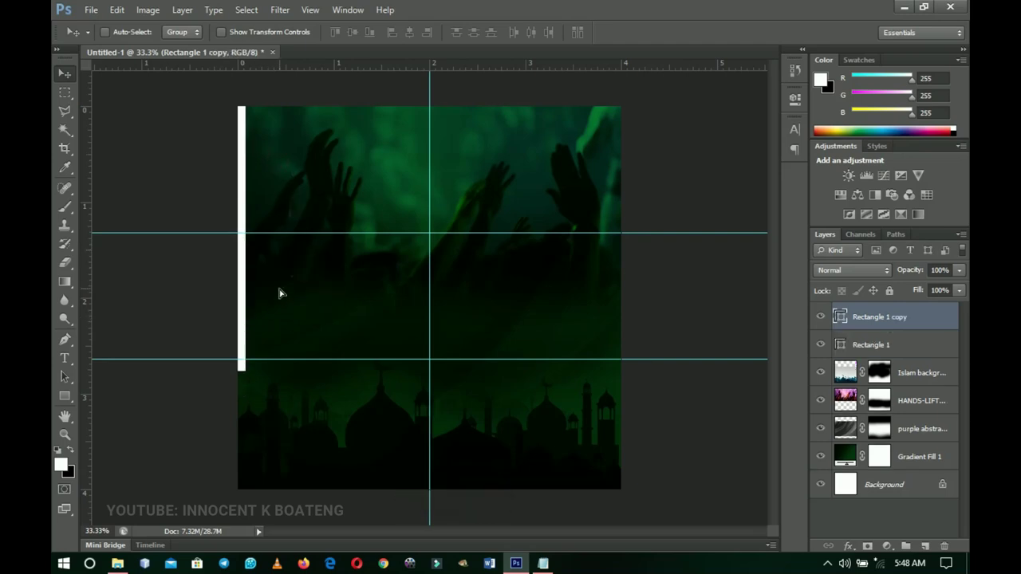
Stack the original strip's layer above its copy, then duplicate the copy and place the duplicate in the lowest third of the left edge.
click(865, 344)
drag(864, 345, 867, 317)
click(868, 351)
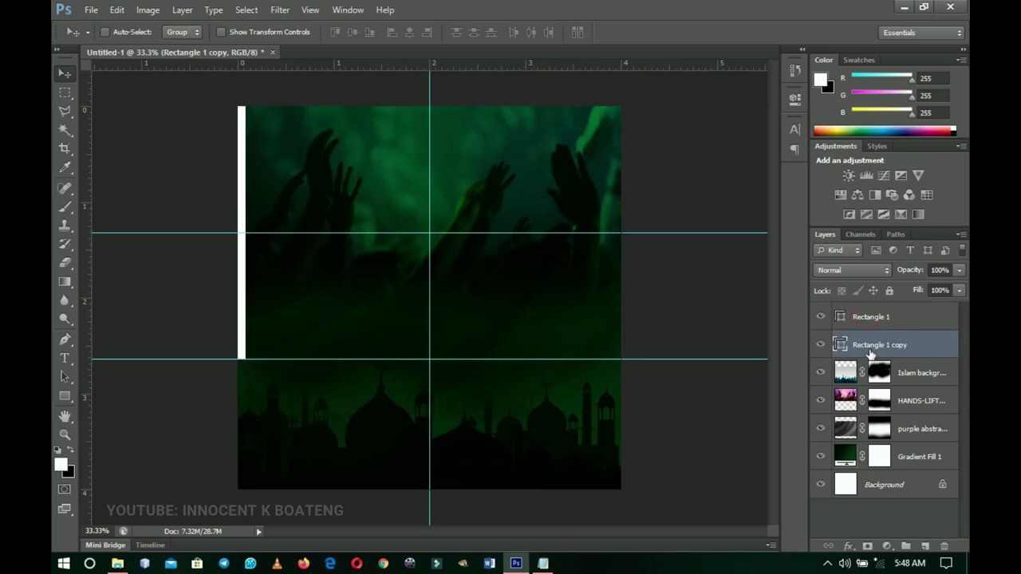
key(ctrl+j)
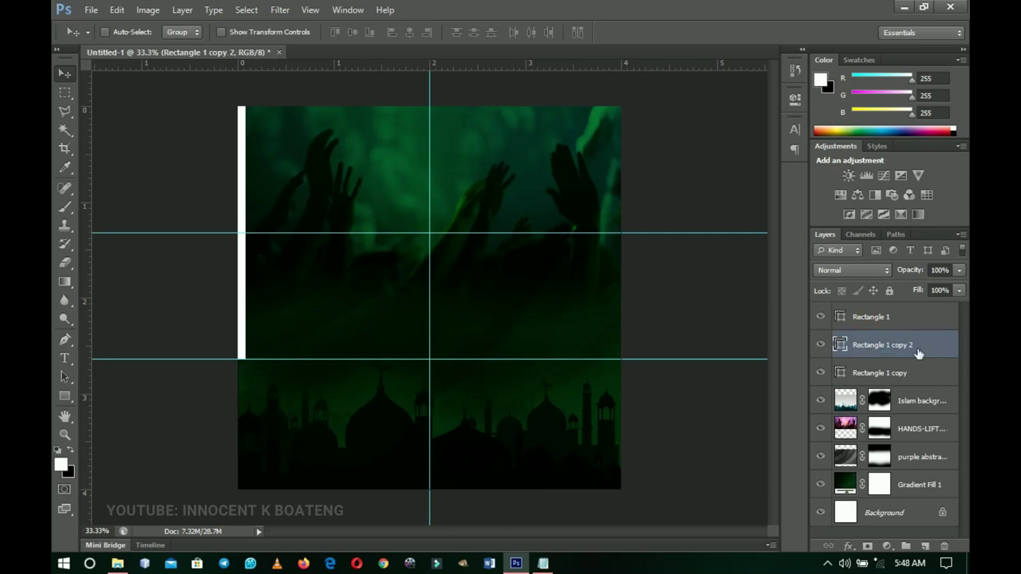
drag(310, 288, 294, 417)
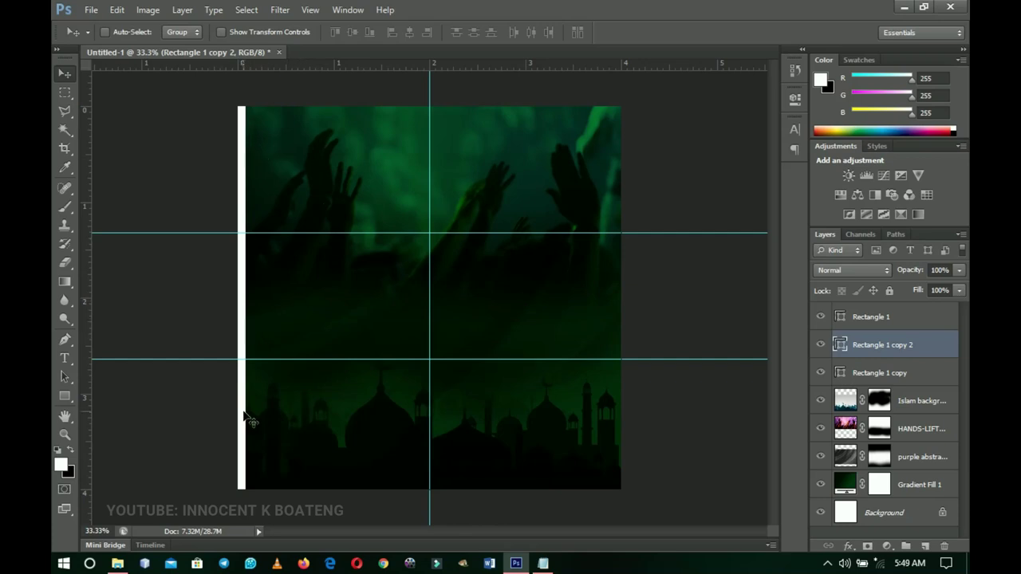
Change the fill colour of the uppermost strip, Rectangle 1, to bright red.
double_click(840, 319)
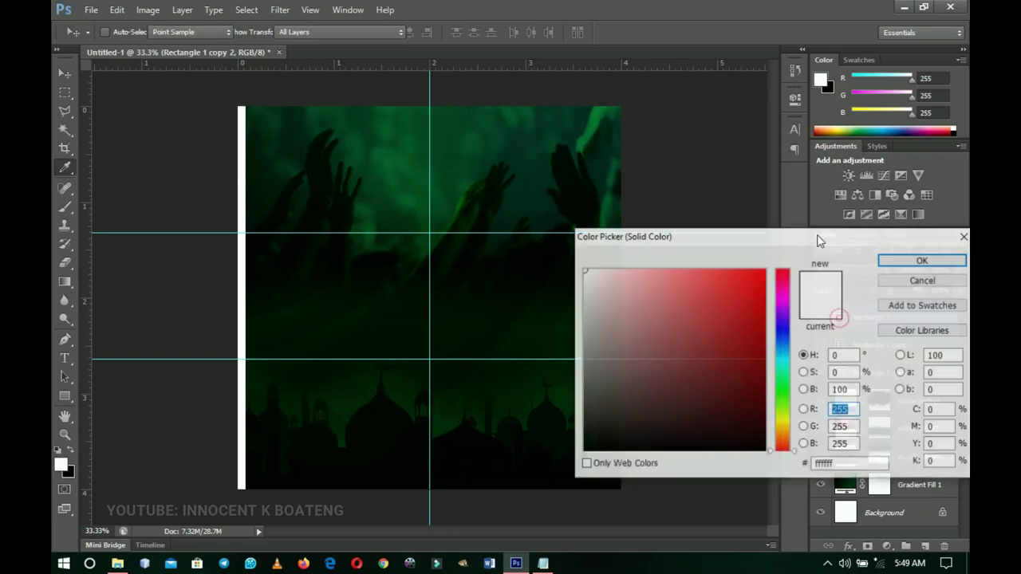
drag(758, 275, 848, 261)
click(884, 267)
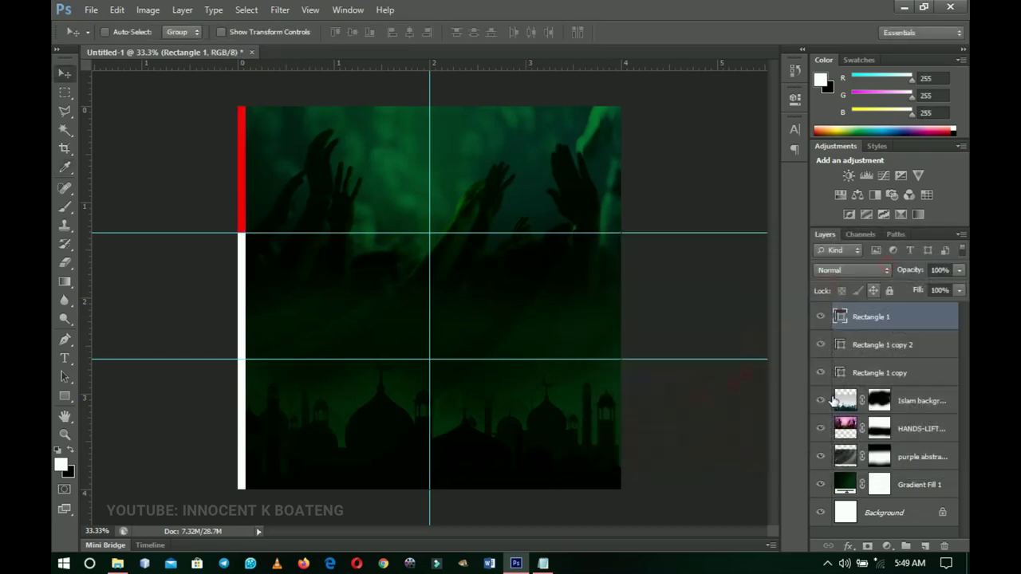
Identify the middle strip by toggling the Rectangle 1 copy layer's visibility, and change its fill to golden yellow with hue 47°.
click(822, 373)
click(821, 374)
double_click(840, 374)
click(782, 428)
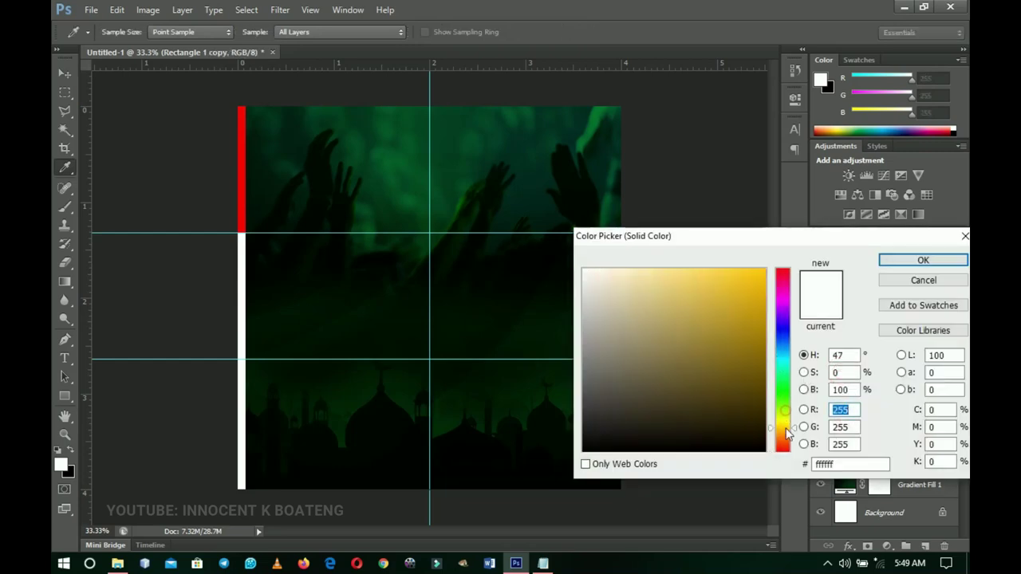
drag(747, 362, 764, 271)
click(923, 260)
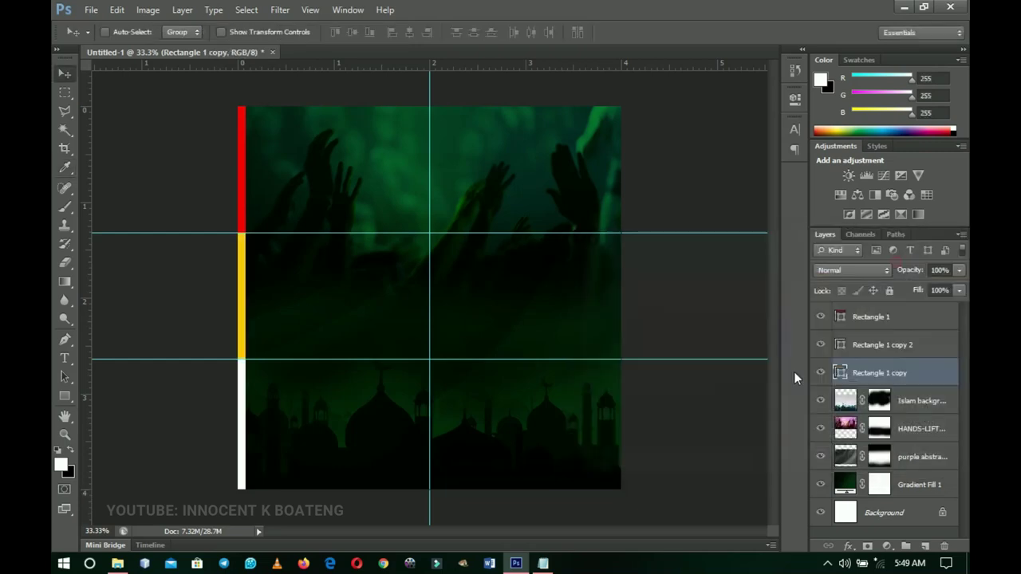
Change the fill of the lowest strip, Rectangle 1 copy 2, to a very dark green based on a colour sampled from the canvas.
double_click(840, 348)
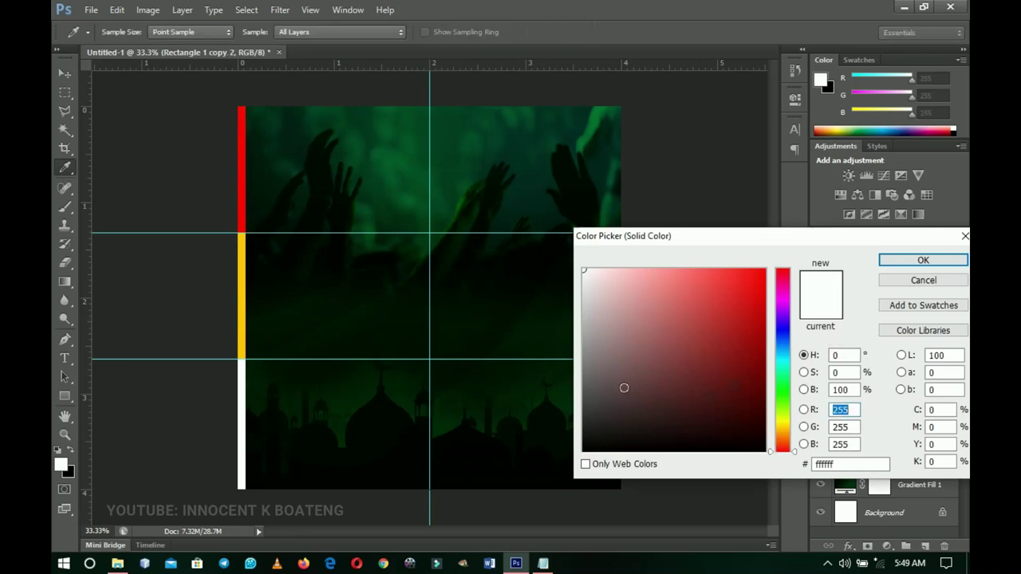
click(488, 454)
click(763, 438)
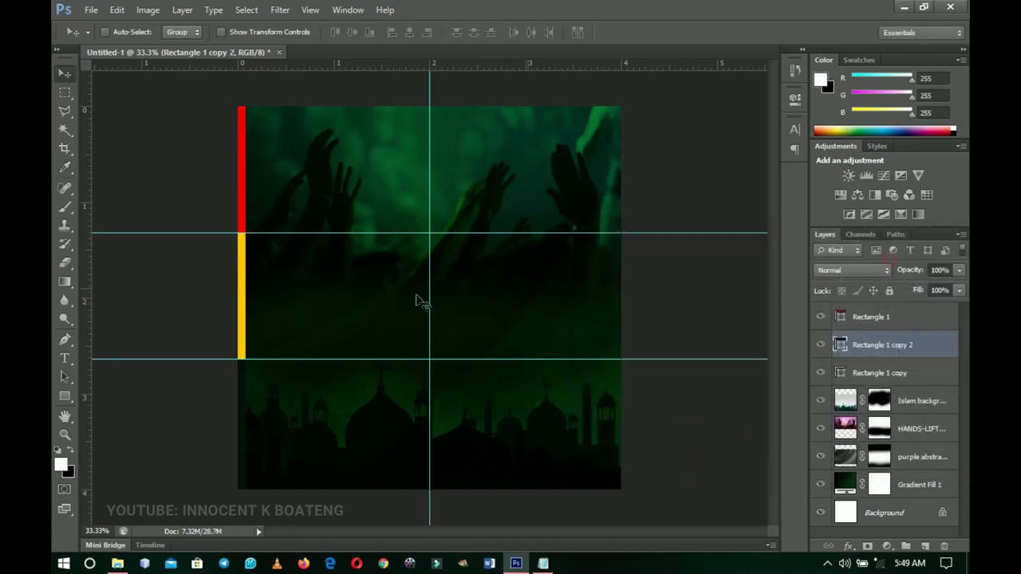
Draw a large white ellipse over the lower part of the flyer, on a layer just above the Islam background layer.
click(912, 407)
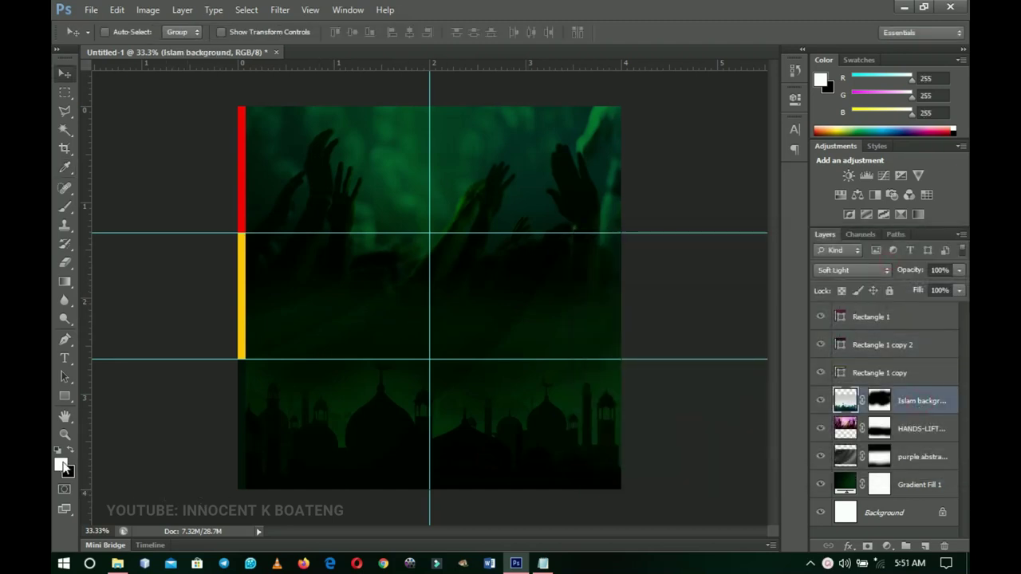
click(70, 397)
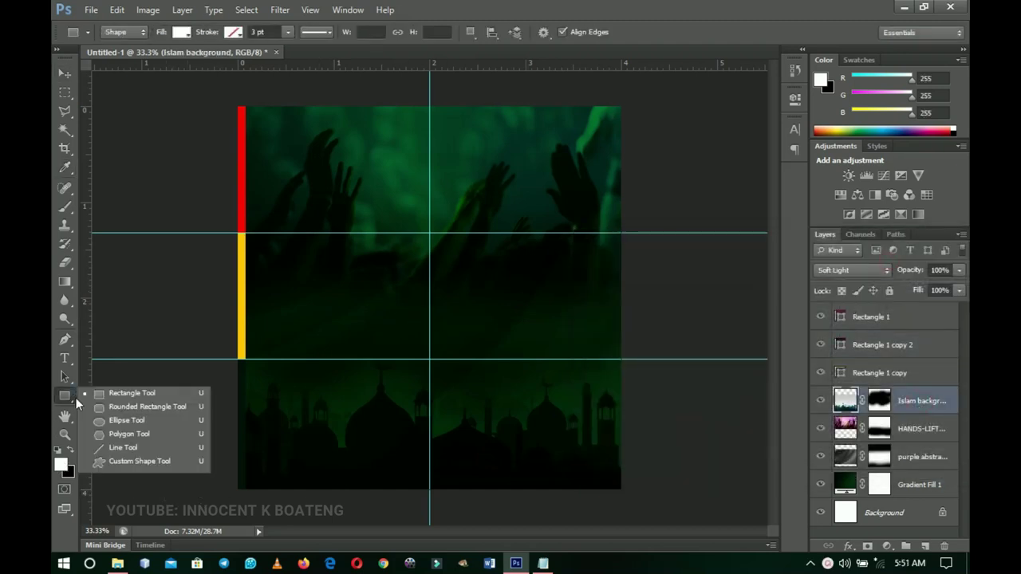
click(133, 419)
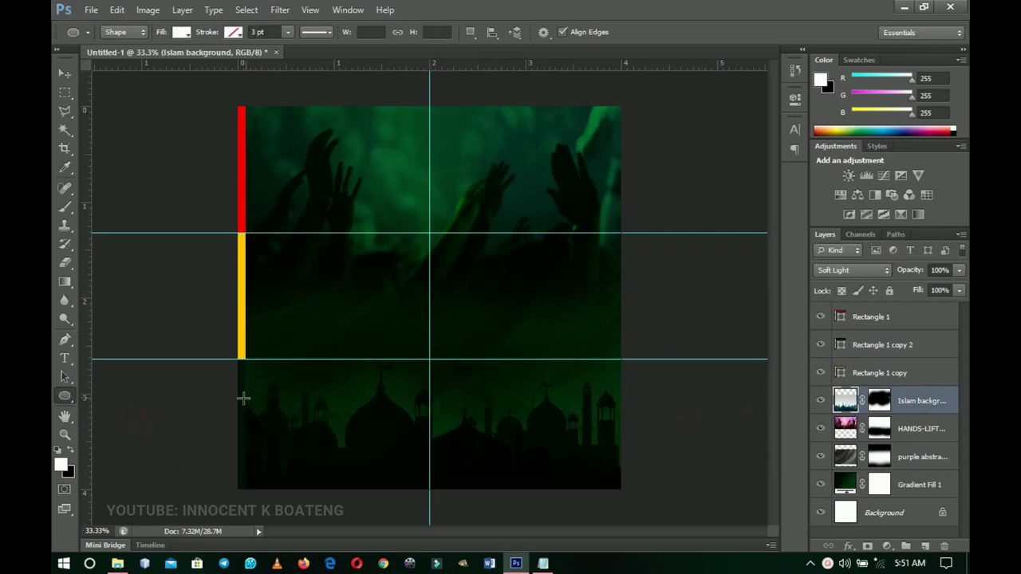
drag(291, 382, 455, 449)
key(ctrl+z)
key(z)
key(ctrl+minus)
key(ctrl+minus)
key(u)
drag(324, 360, 583, 568)
Reposition the white ellipse so that only its upper arc shows along the flyer's bottom edge, mostly left of centre.
key(v)
drag(532, 423, 463, 416)
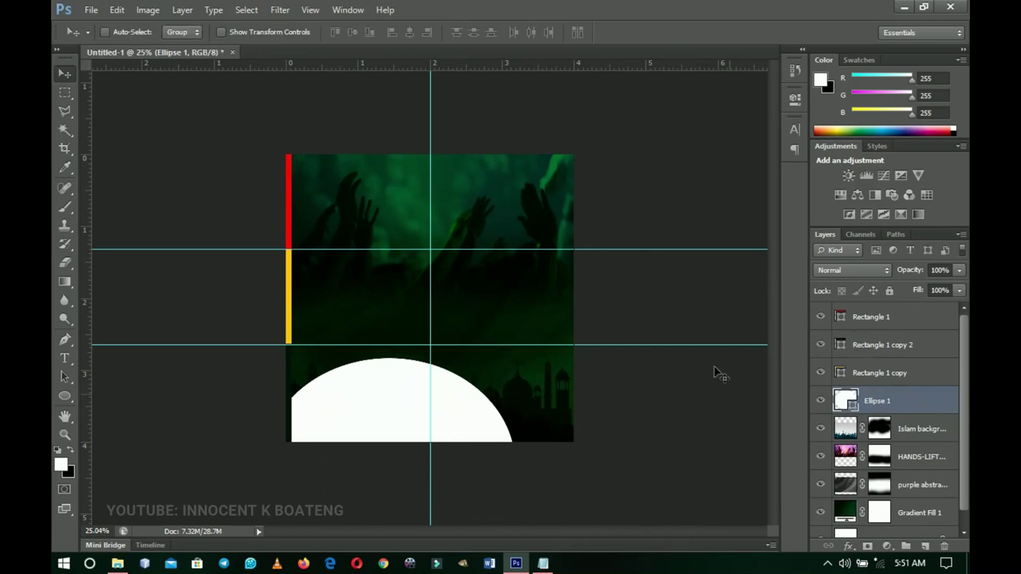
drag(462, 384, 470, 394)
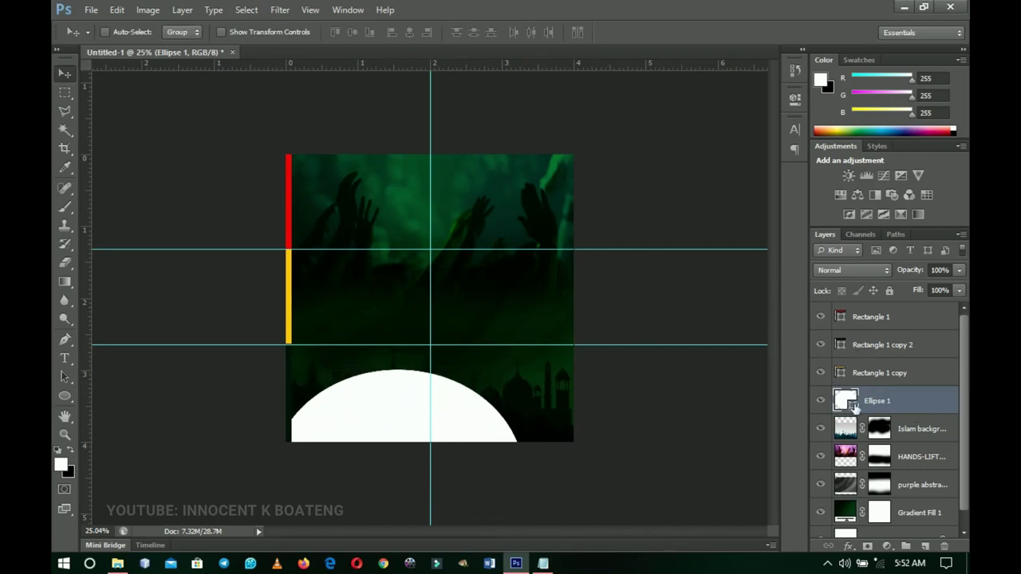
Change the ellipse's fill to golden yellow ffc600, sampled from the middle strip.
double_click(850, 403)
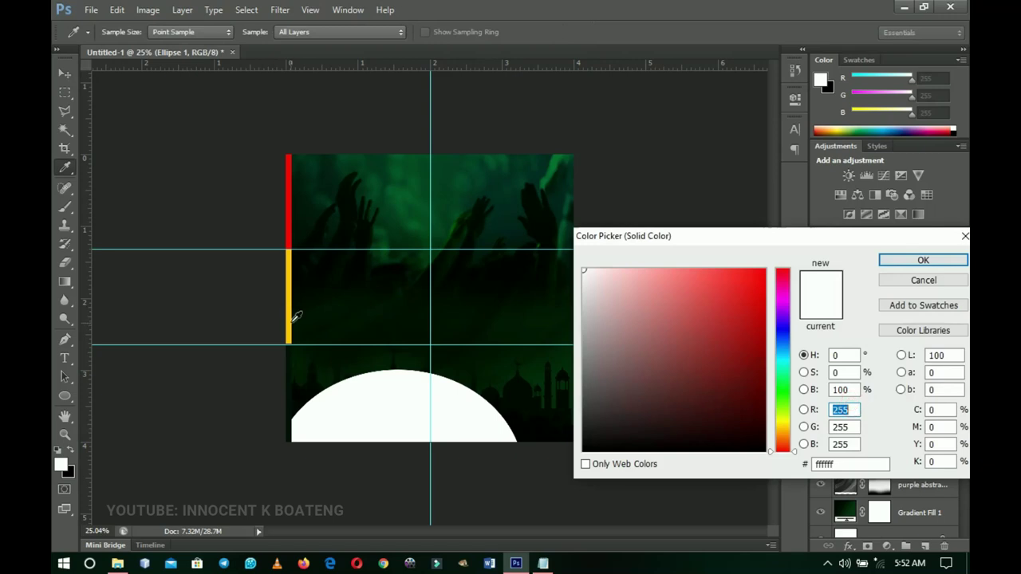
click(291, 317)
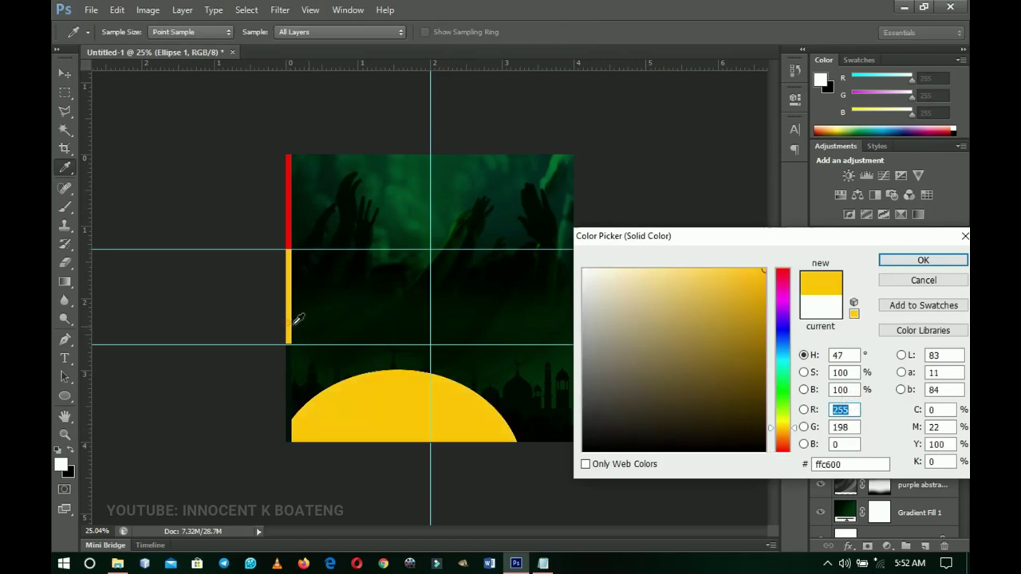
click(934, 265)
Duplicate the yellow ellipse, offset to the right as far as the flyer's edge, with a white fill ffffff.
key(ctrl+j)
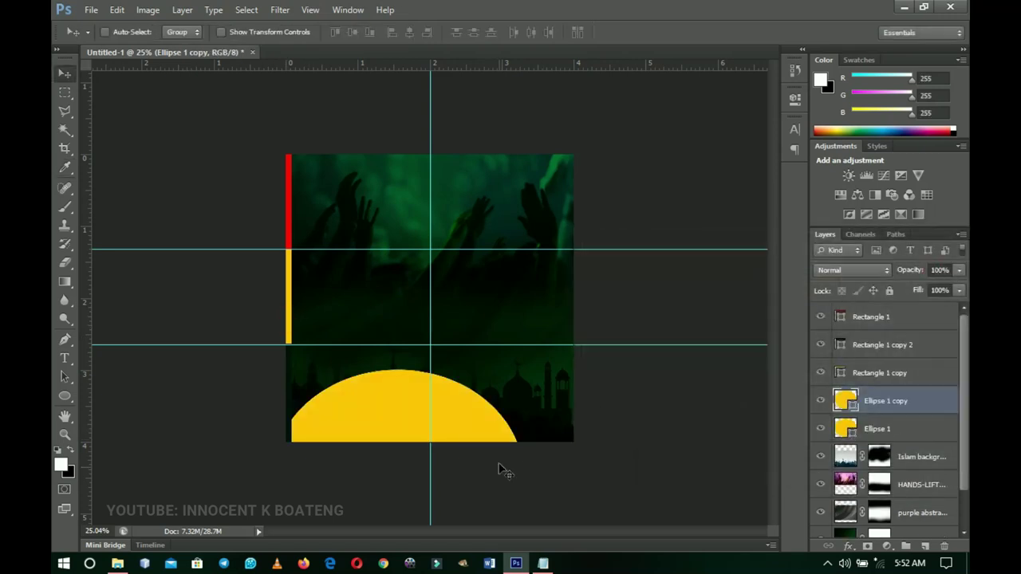
drag(449, 396, 516, 397)
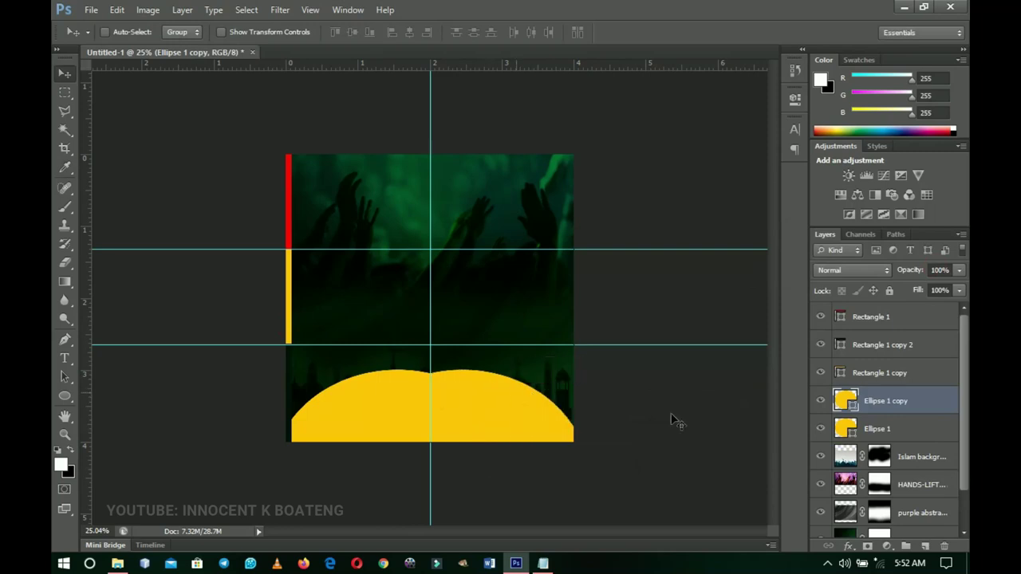
double_click(846, 401)
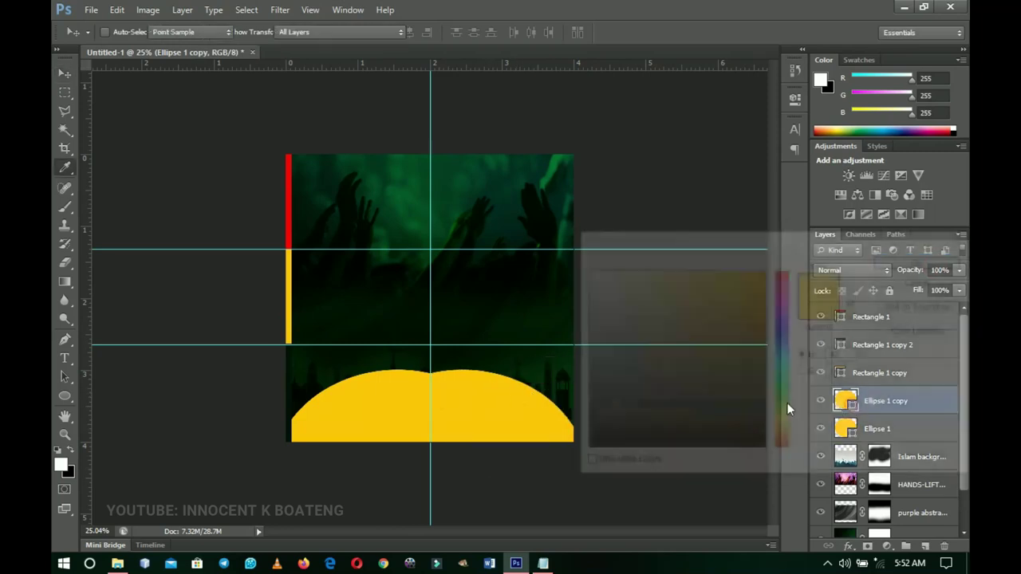
click(583, 271)
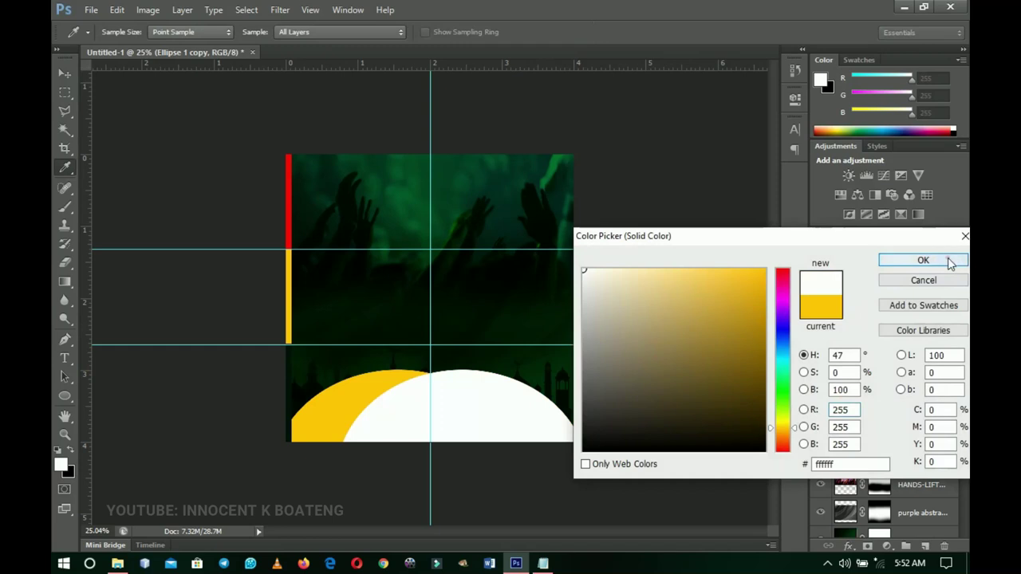
click(922, 260)
Select both ellipse layers and shift them slightly to the right together.
key(v)
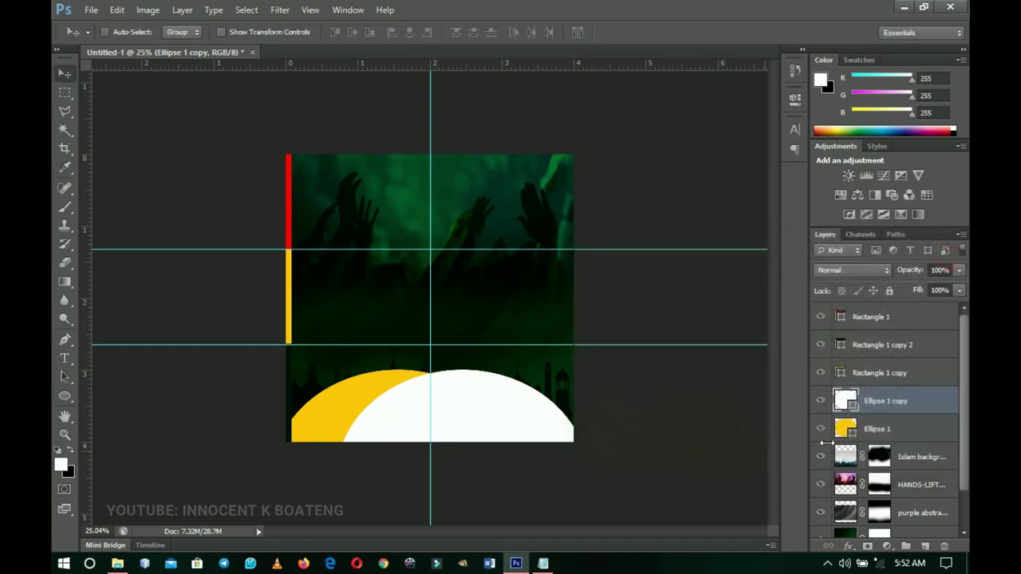
shift+click(889, 435)
drag(479, 415, 479, 415)
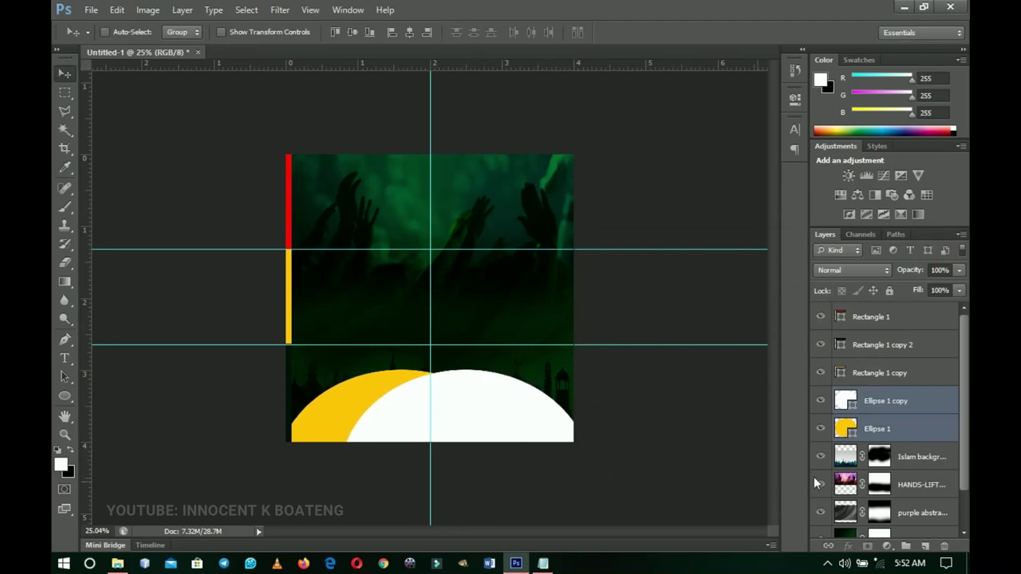
Group all layers from Rectangle 1 down to Gradient Fill 1 and name the group Background.
click(893, 317)
scroll(898, 335, down, 1)
scroll(897, 335, down, 1)
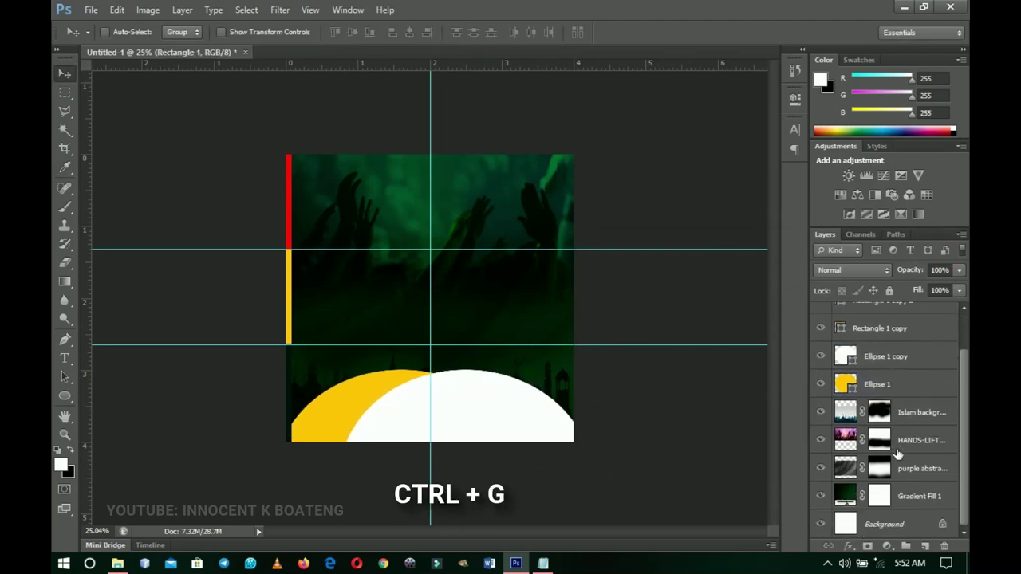
shift+click(910, 496)
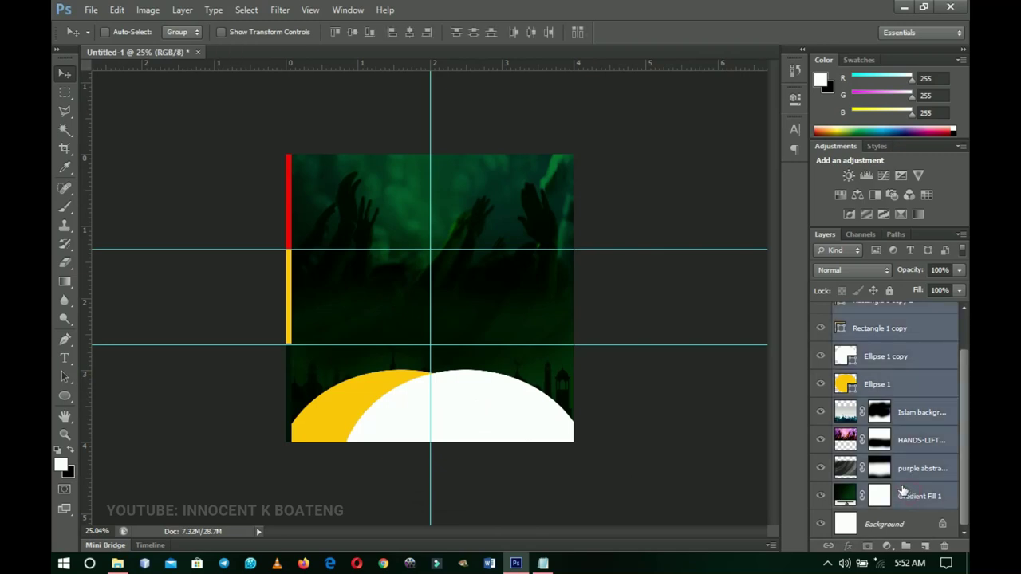
key(ctrl+g)
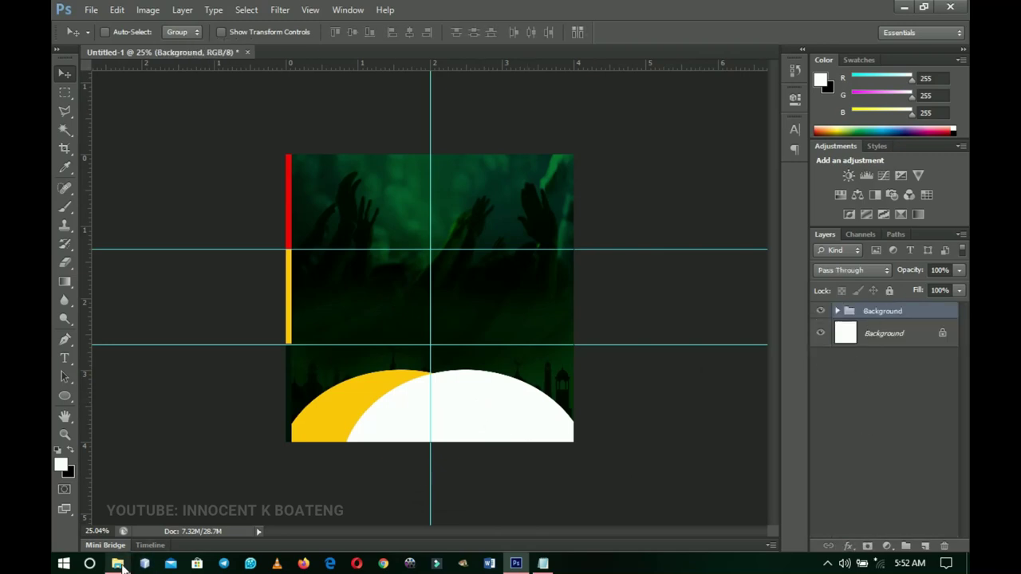
Place the Ghana coat of arms image from the file folder into the flyer, scaled to about 15%.
click(118, 564)
drag(199, 116, 428, 288)
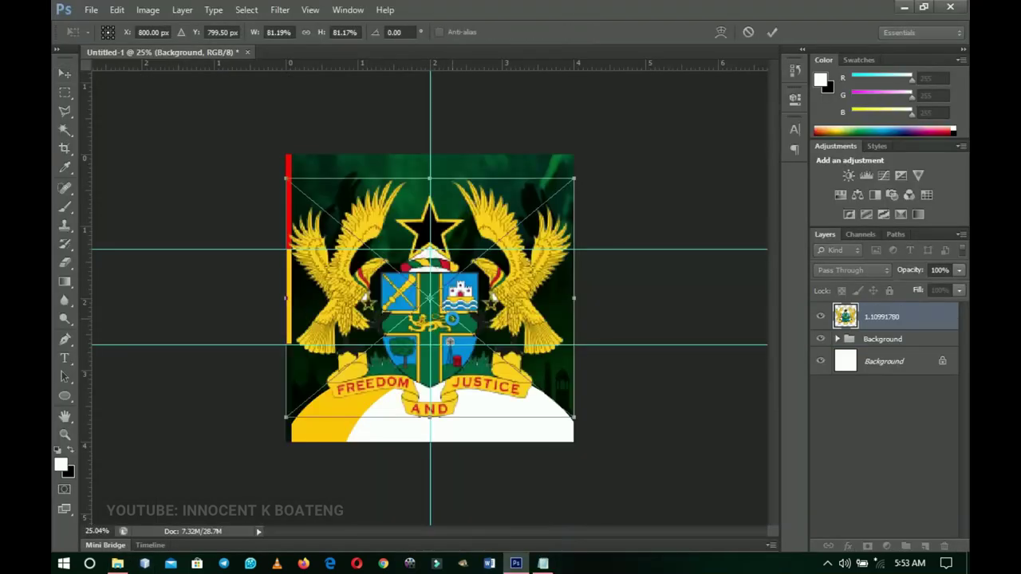
drag(577, 422, 457, 321)
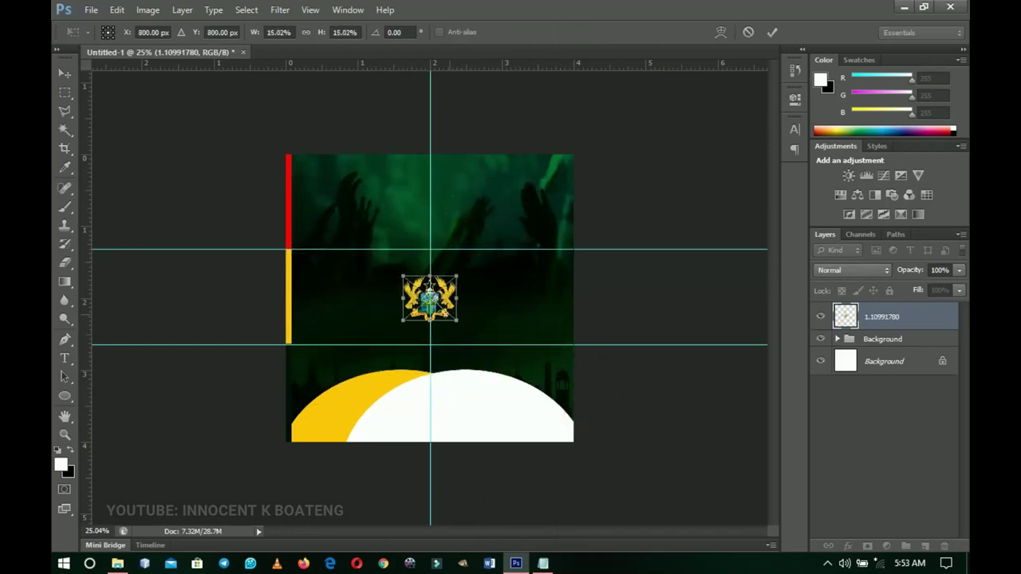
key(Return)
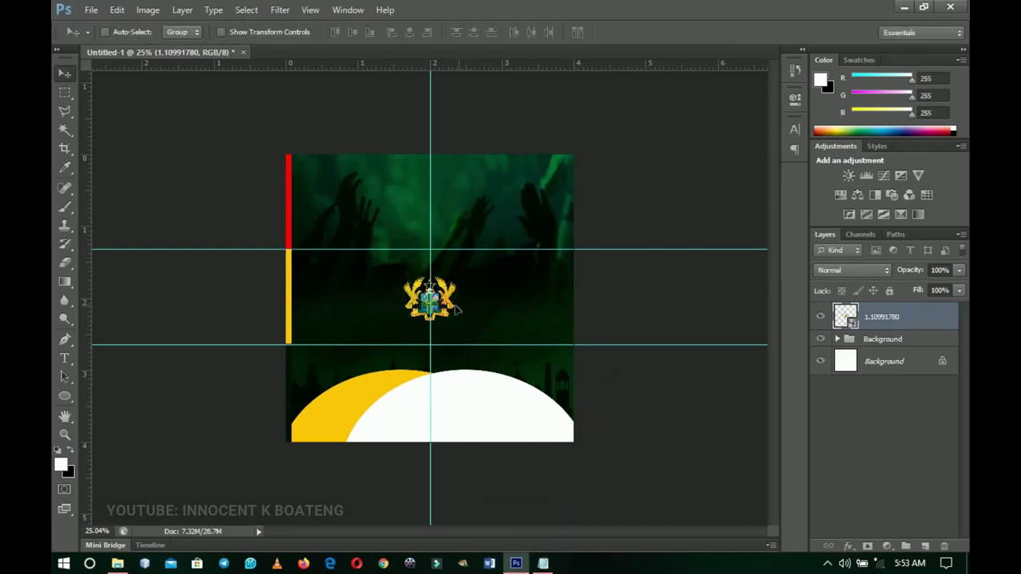
Move the coat of arms to the flyer's upper left corner, leaving a small margin beside the strip and below the top edge.
drag(467, 314, 360, 200)
key(Down)
key(Down)
key(Down)
key(Down)
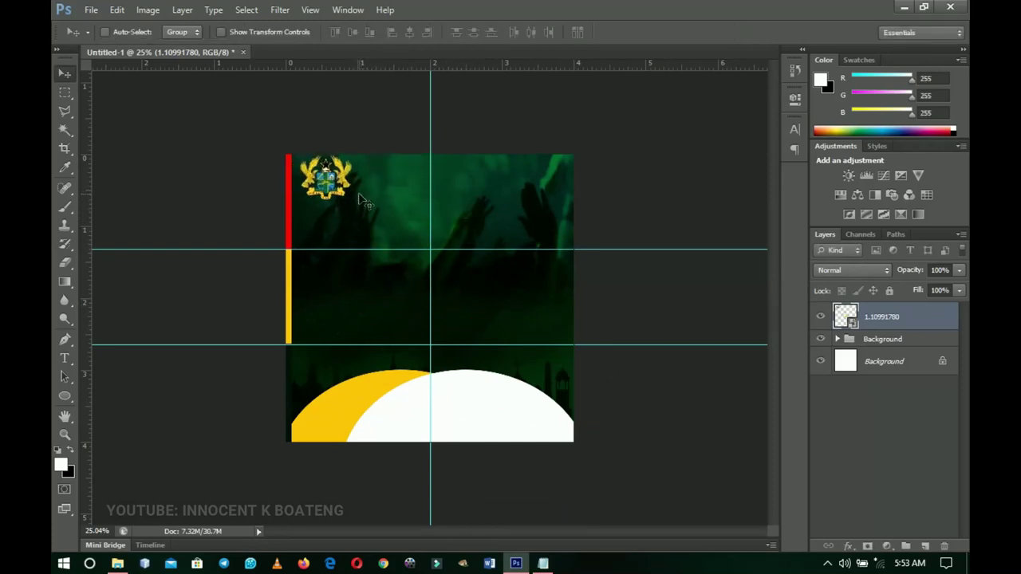
key(Down)
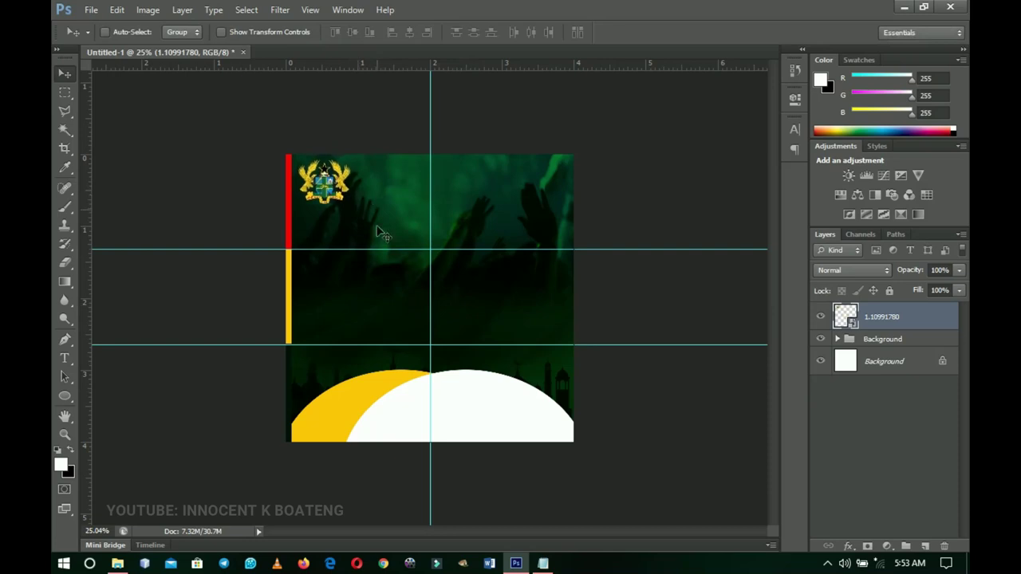
Open ghana-flag-vector-20246853.jpg as a separate document and crop off the dark VectorStock footer.
click(118, 563)
drag(284, 104, 877, 391)
drag(871, 431, 874, 431)
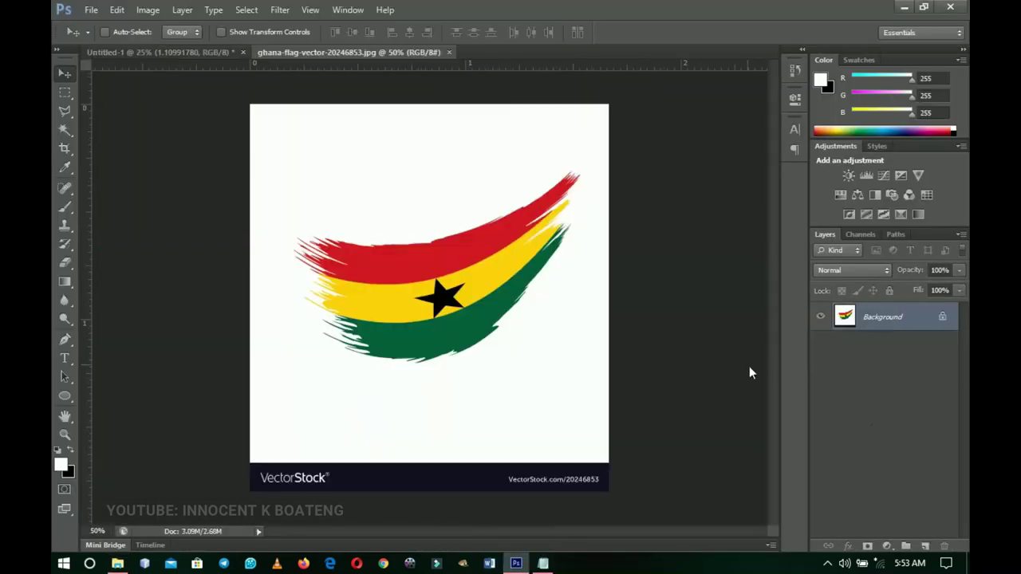
key(c)
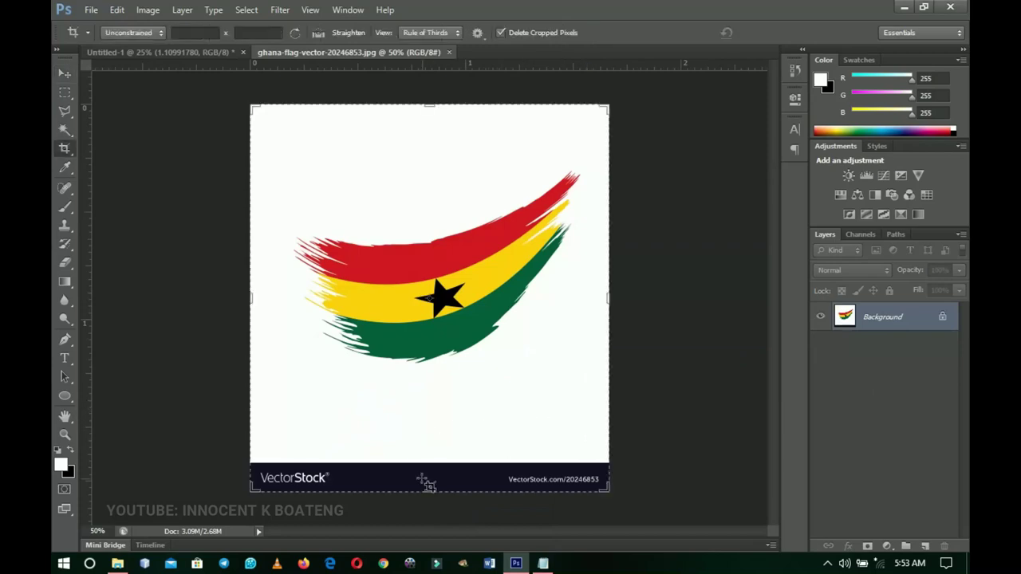
drag(427, 488, 435, 471)
key(Return)
Remove the white background around the brushed flag with the Magic Eraser at tolerance 32.
key(e)
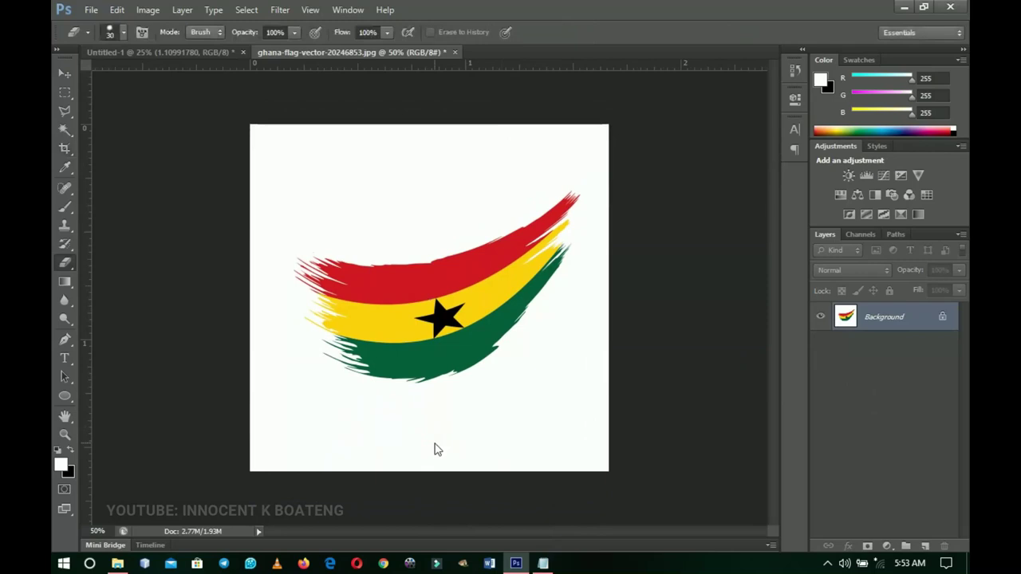
right_click(58, 265)
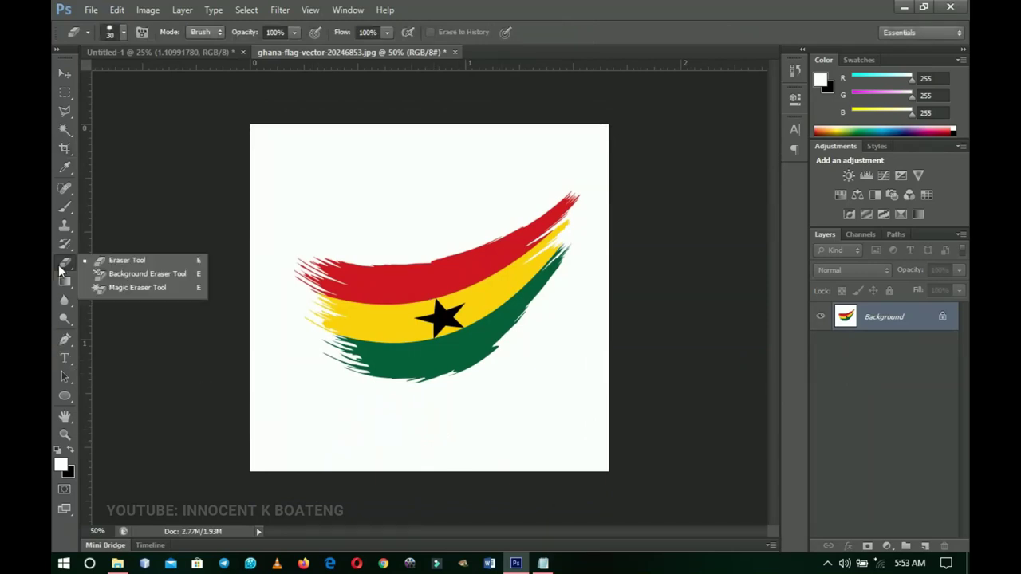
click(140, 287)
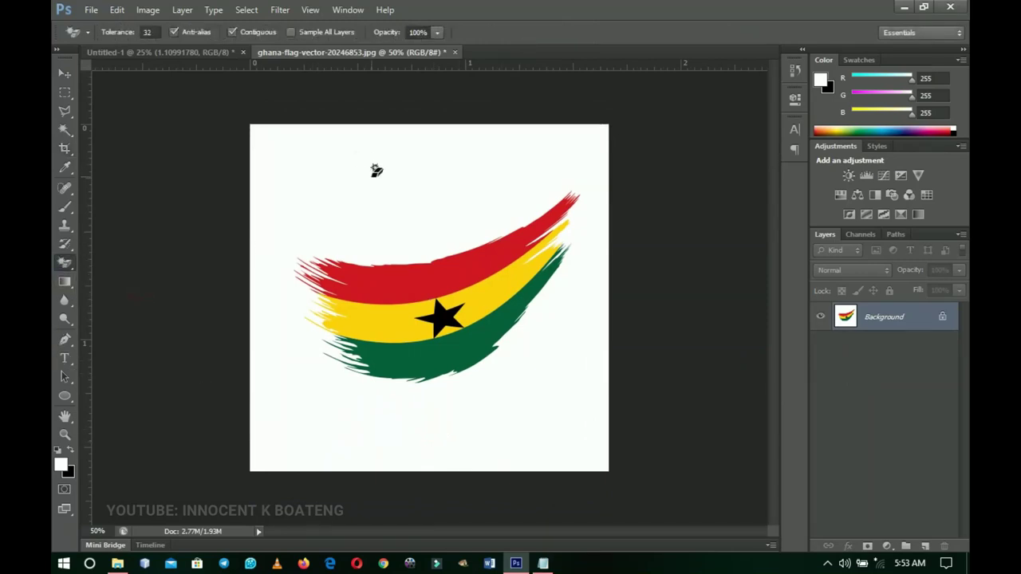
click(375, 170)
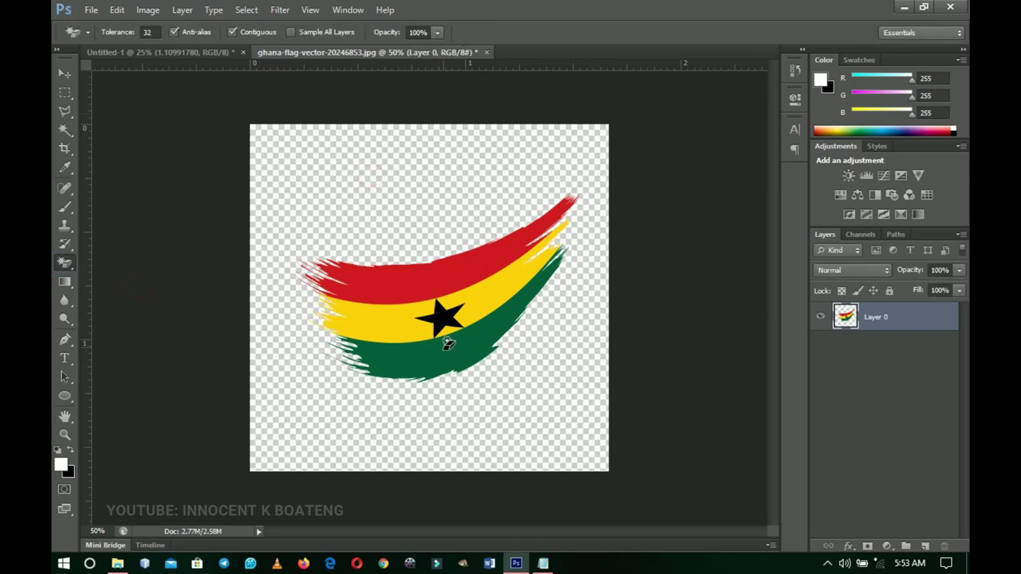
Bring the cut-out flag into the flyer document, scale it down and place it in the upper right corner.
key(v)
drag(530, 357, 565, 236)
key(ctrl+t)
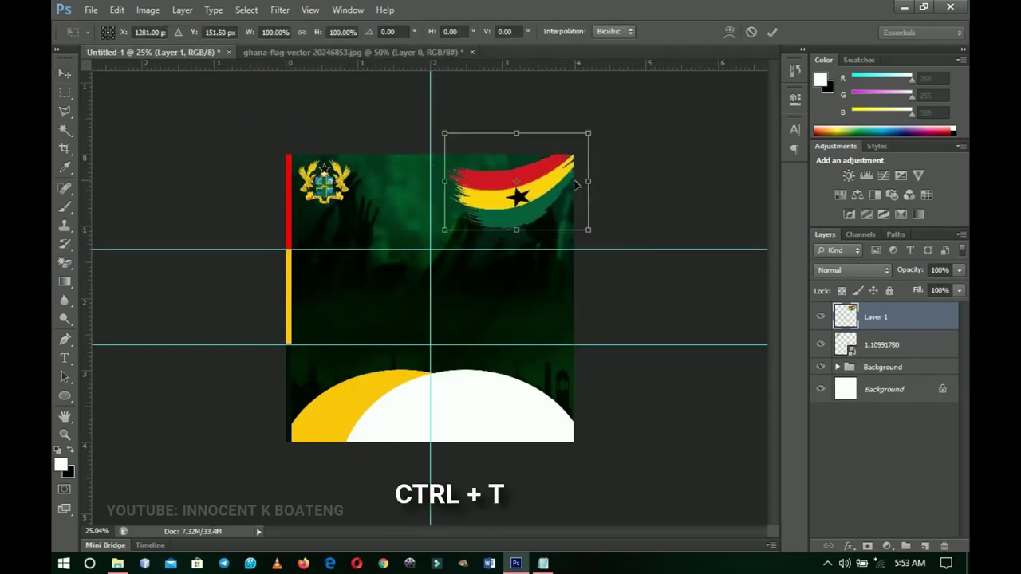
drag(588, 133, 559, 153)
drag(545, 196, 562, 191)
key(Return)
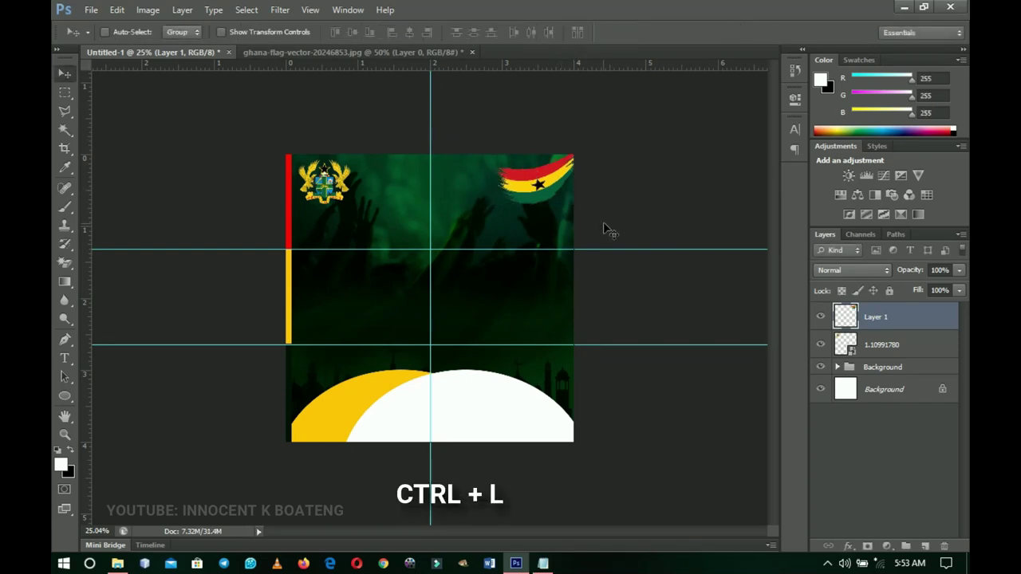
Deepen the flag's colours using Levels with the black input at 37, and nudge the flag closer into the corner.
key(ctrl+l)
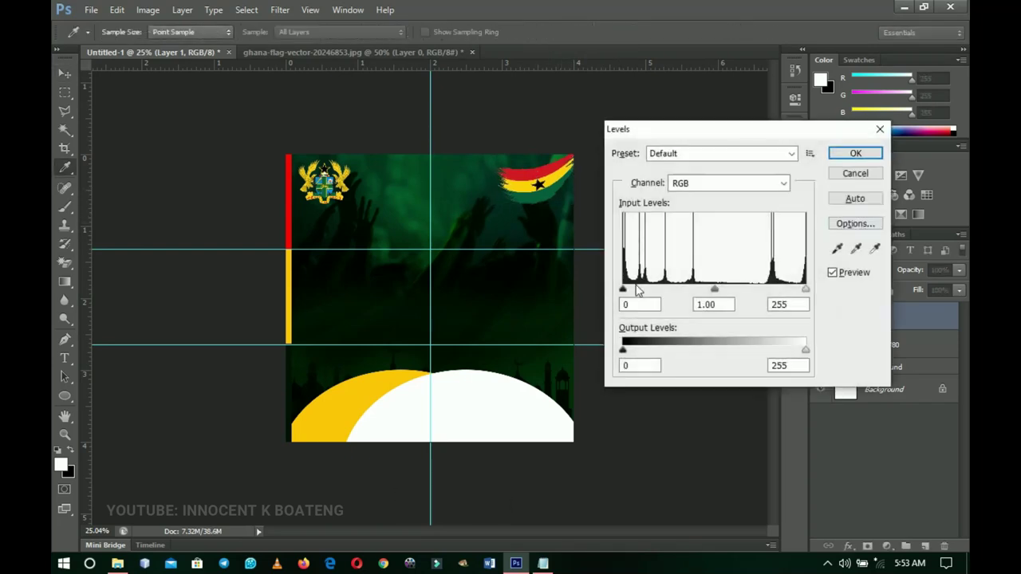
drag(627, 291, 653, 295)
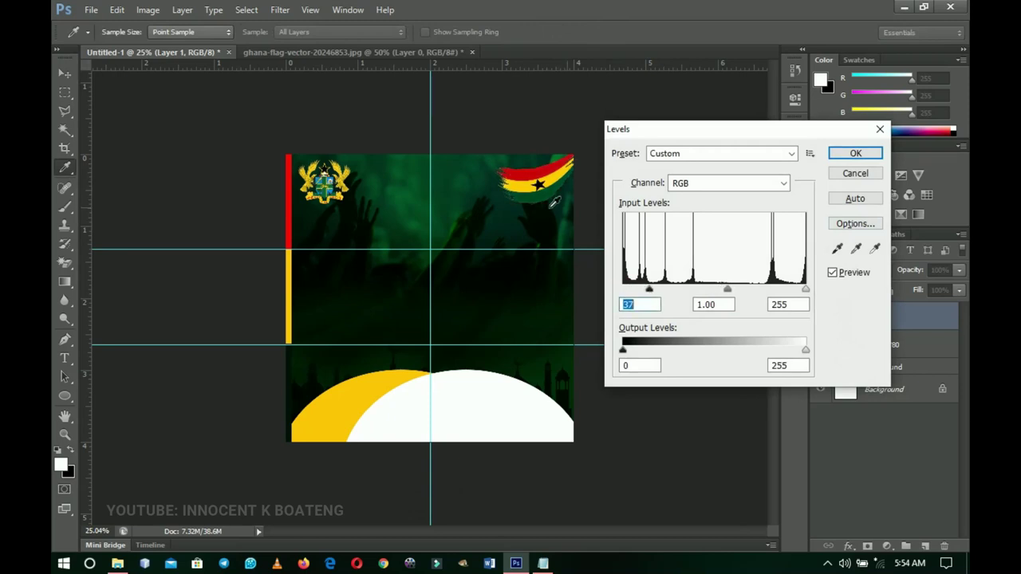
click(856, 152)
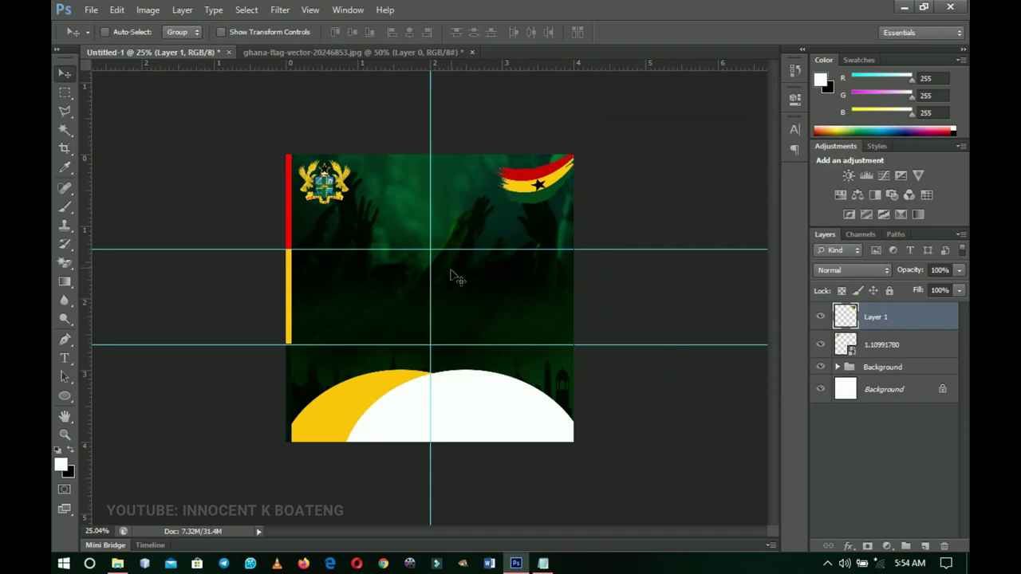
drag(568, 198, 571, 194)
Start a new text layer between the coat of arms and the flag, with the font set to Poppins.
key(z)
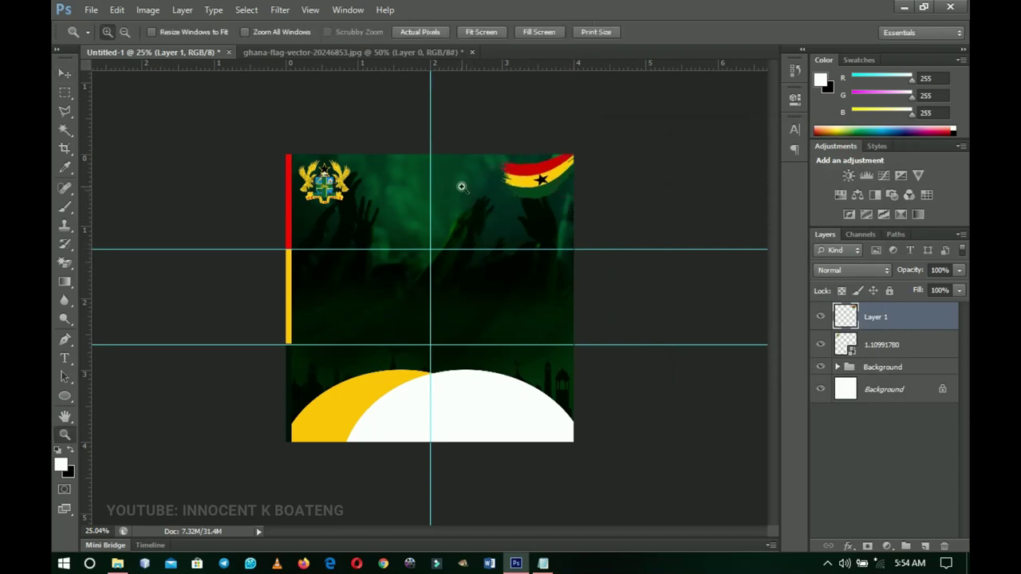
click(460, 184)
click(460, 184)
drag(471, 221, 477, 258)
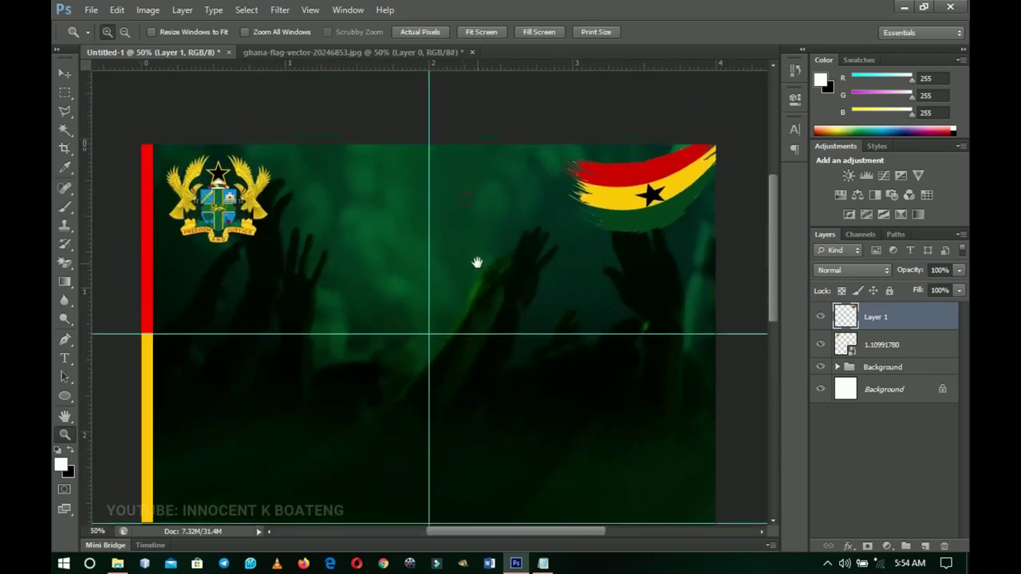
click(373, 198)
click(177, 30)
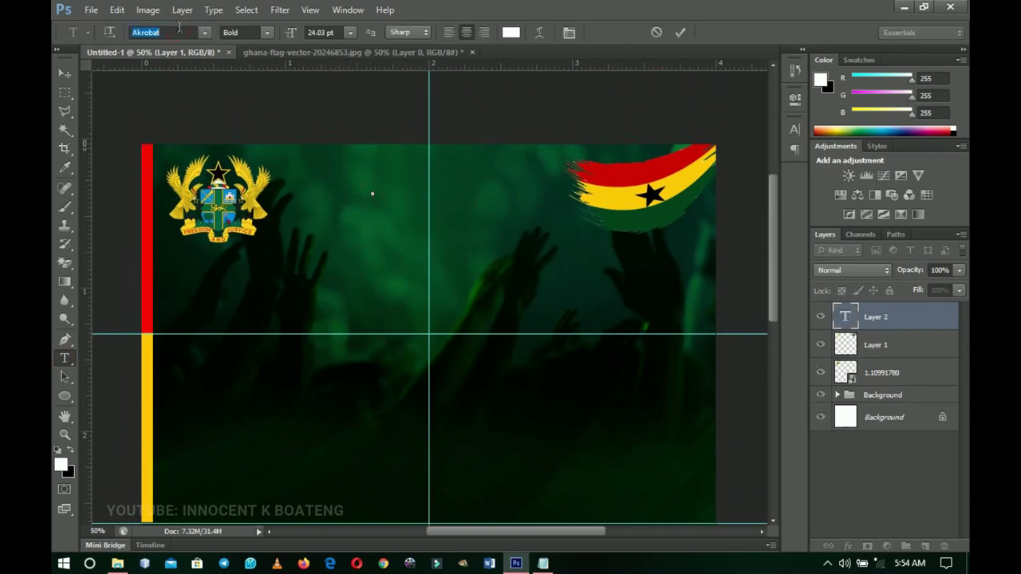
text(pop)
key(Return)
Copy the lines "MINISTRY OF CHIEFTANCY AND RELIGIOUS AFFAIRS" from the Notepad file and paste them into the new text layer.
click(543, 564)
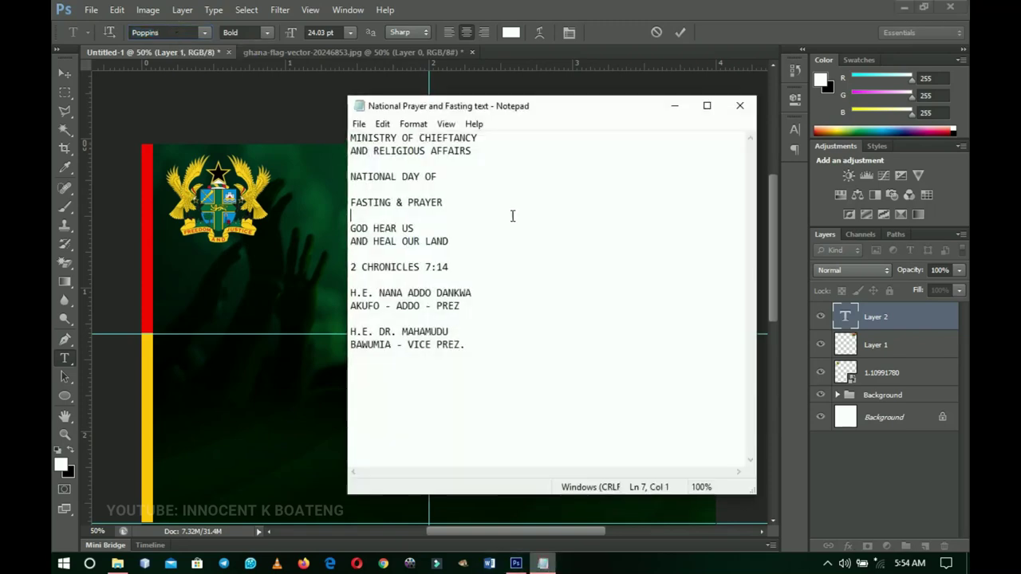
drag(485, 157, 325, 135)
key(ctrl+c)
click(674, 105)
key(ctrl+v)
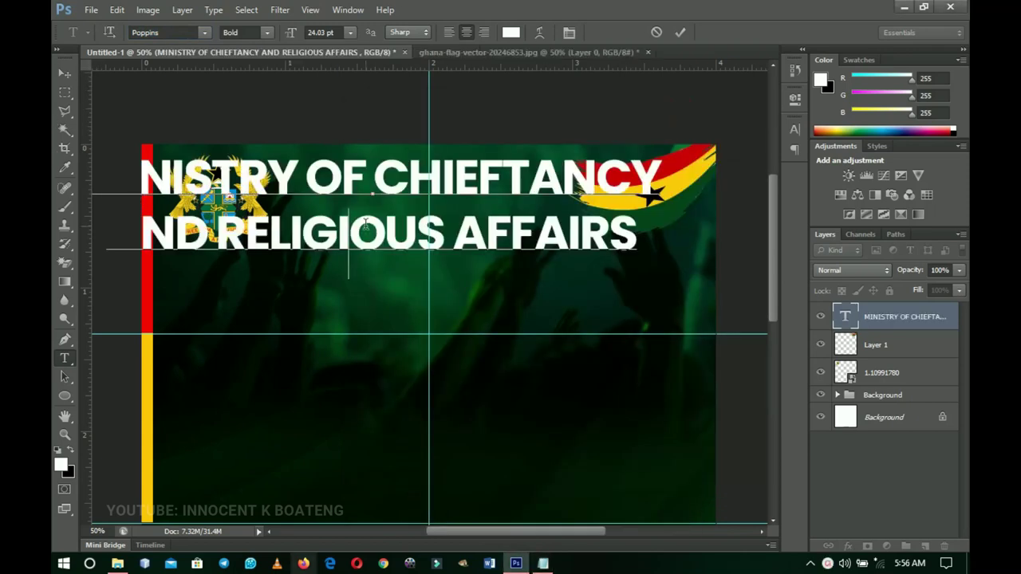
Set the ministry heading's font weight to Regular.
key(ctrl+a)
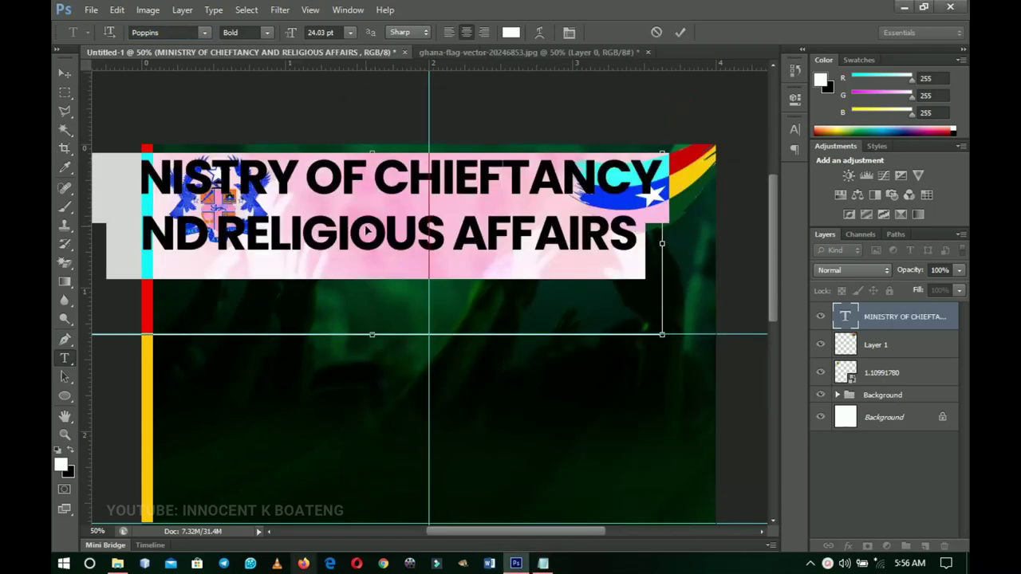
click(267, 32)
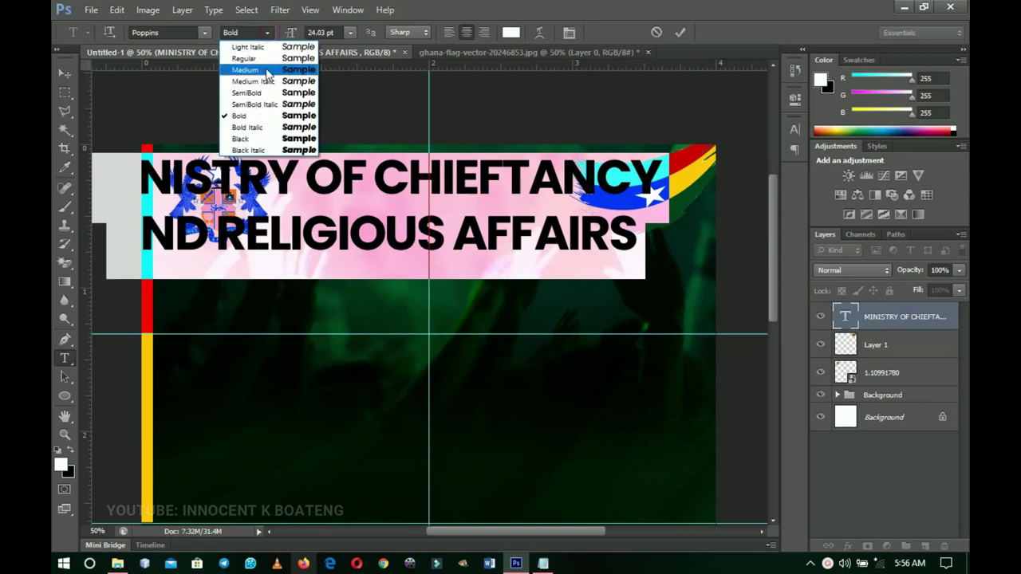
click(256, 43)
click(64, 73)
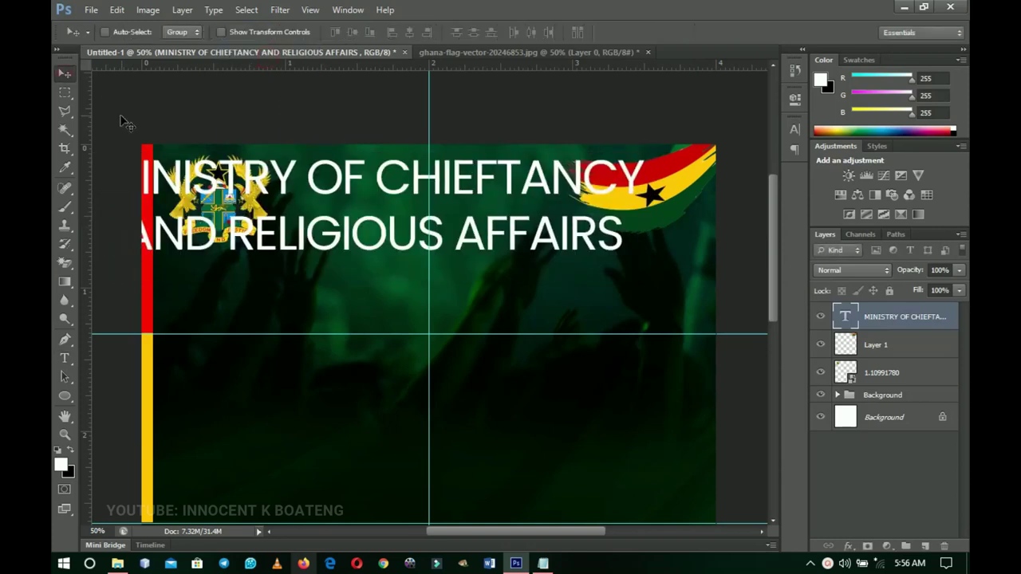
Scale the ministry heading down to about 36% and place it between the coat of arms and the flag.
key(ctrl+t)
drag(646, 335, 471, 275)
drag(443, 217, 482, 193)
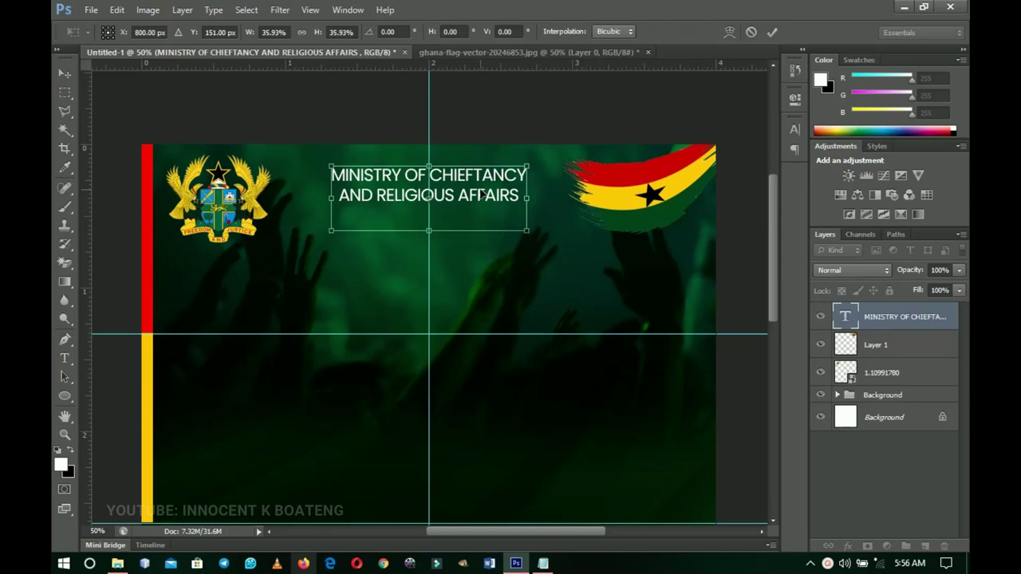
key(Return)
Set the whole ministry heading's font weight to Medium.
key(t)
click(428, 185)
key(ctrl+a)
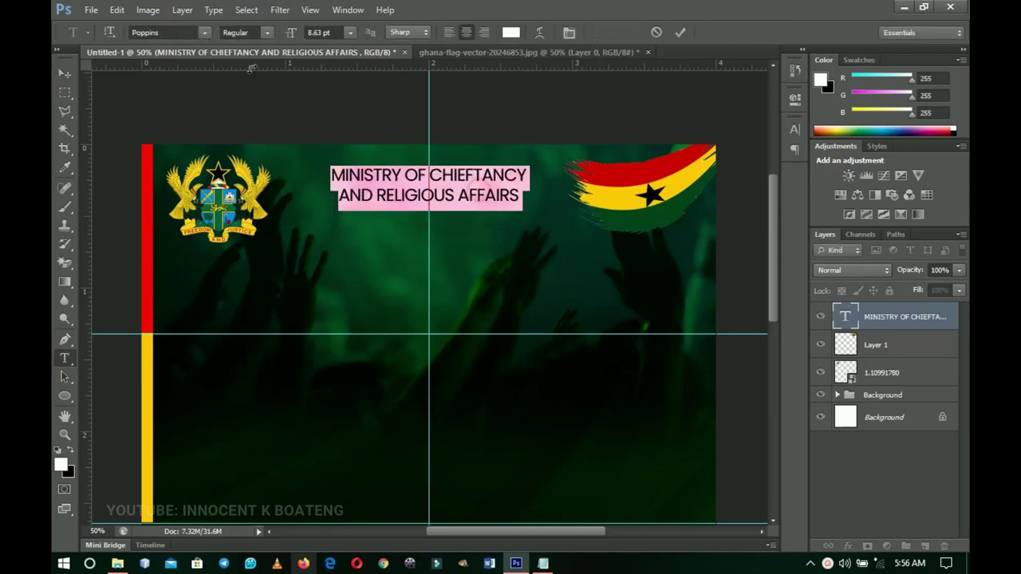
click(270, 32)
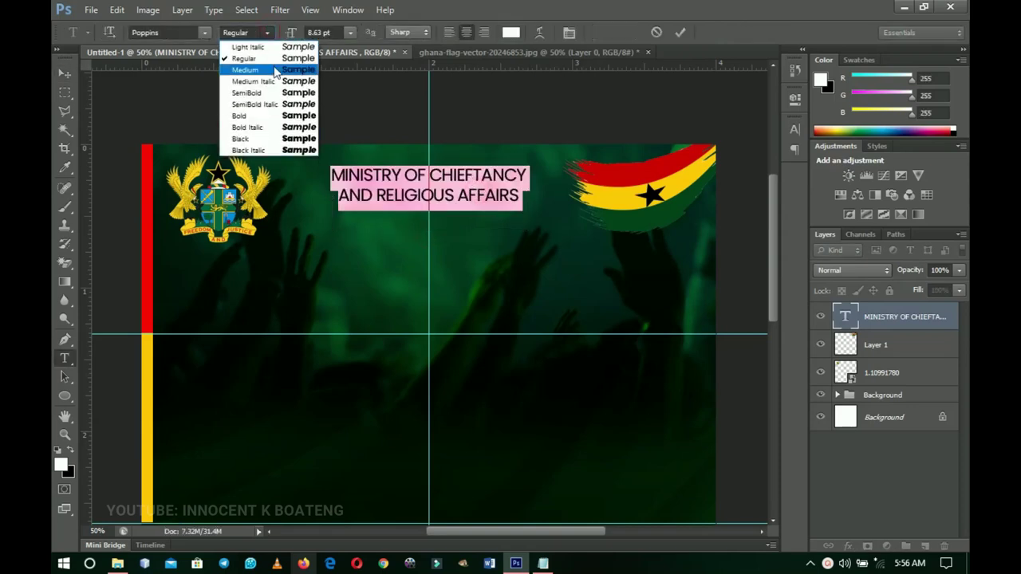
click(273, 68)
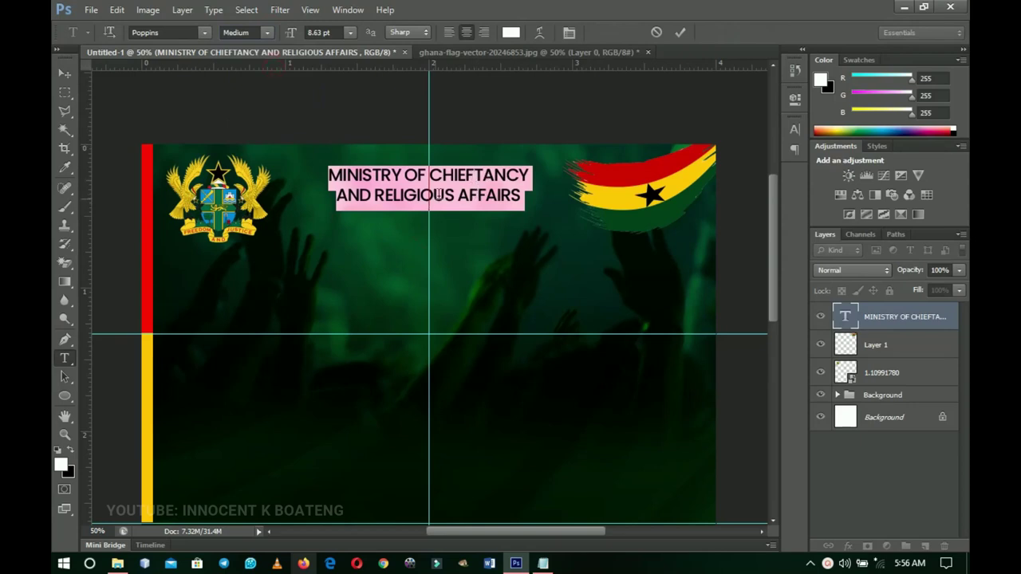
click(66, 71)
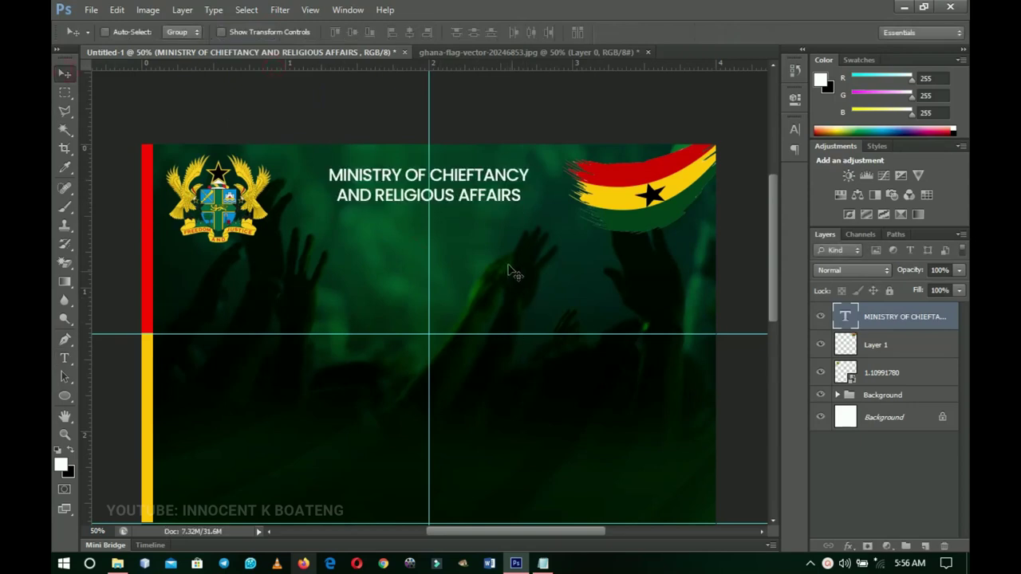
Align the ministry heading to the horizontal centre of the canvas and nudge it slightly upward.
key(ctrl+a)
click(409, 32)
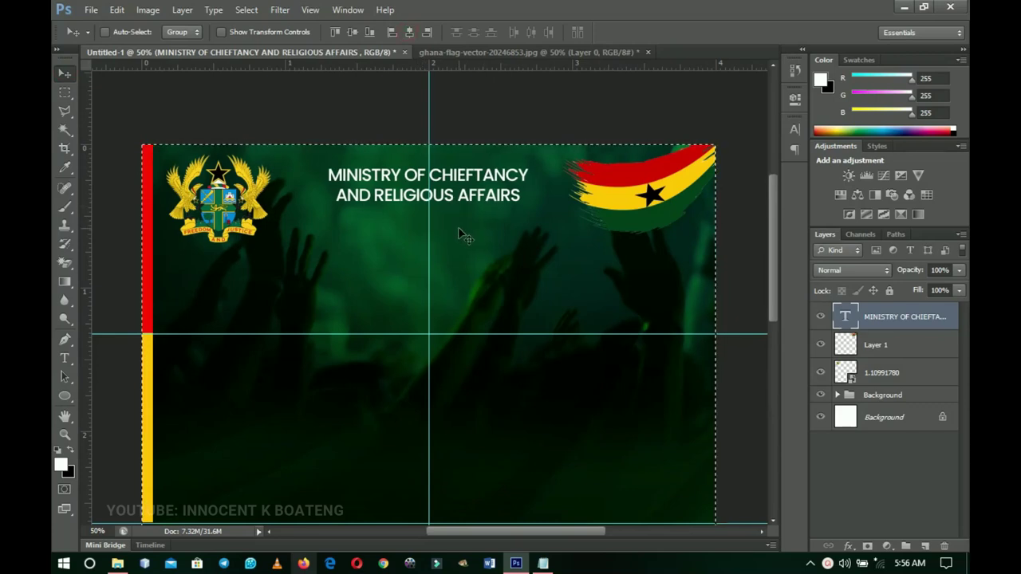
key(ctrl+d)
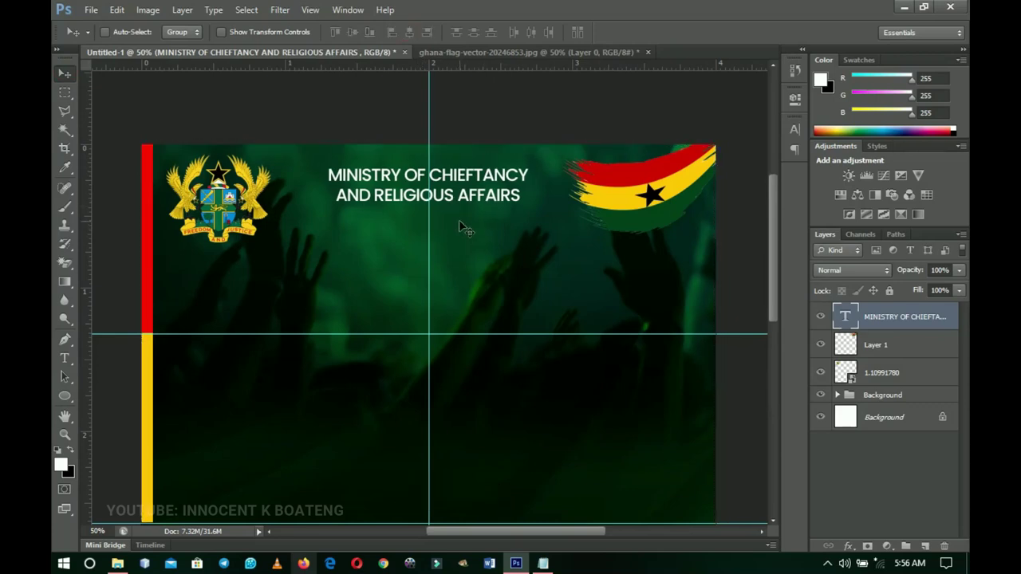
key(shift+Up)
Duplicate the ministry heading, move the copy just below it and replace the copy's text with "PRESENTS".
key(ctrl+j)
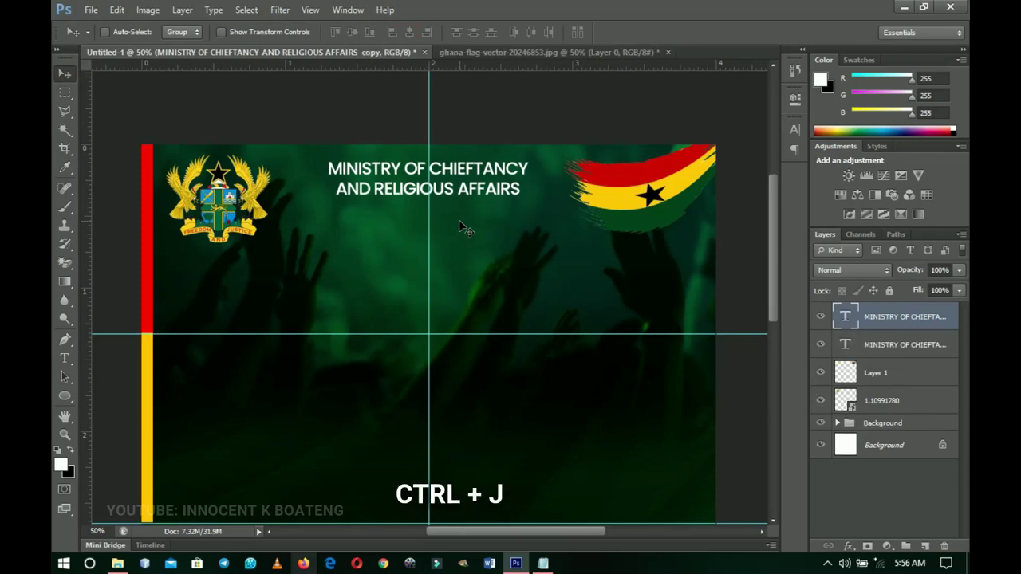
drag(470, 201, 476, 252)
key(t)
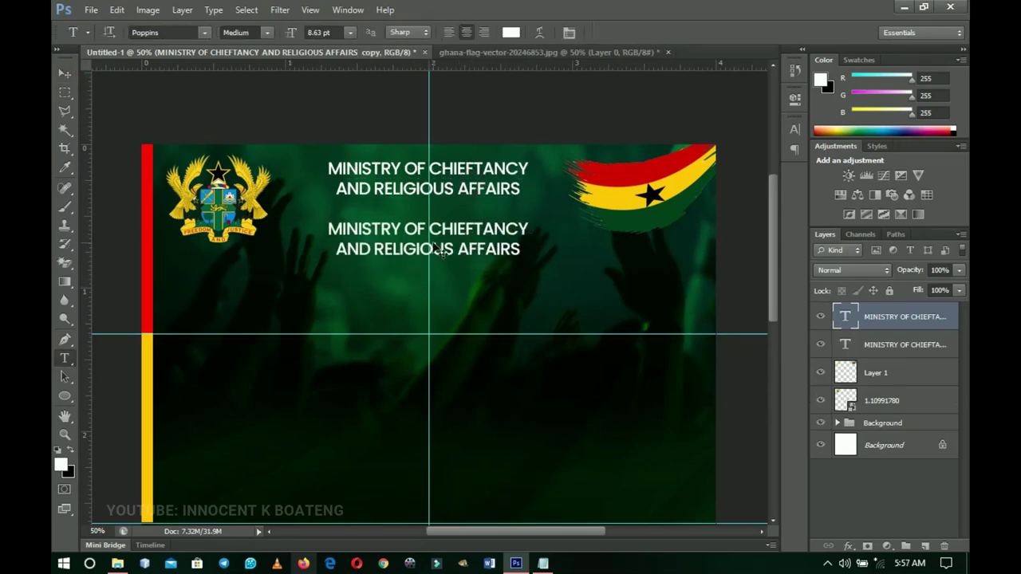
click(427, 239)
key(ctrl+a)
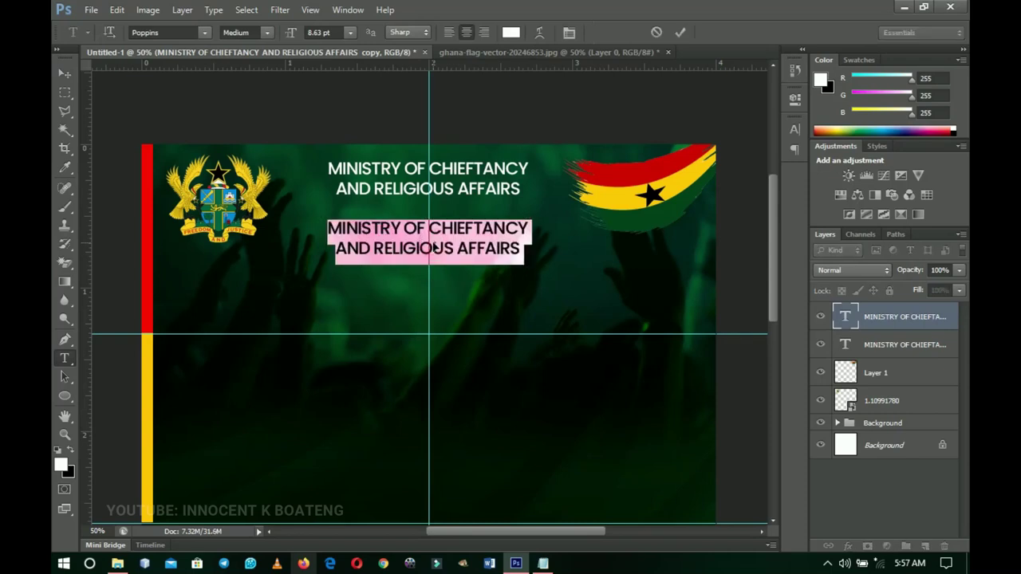
text(PRESENTS)
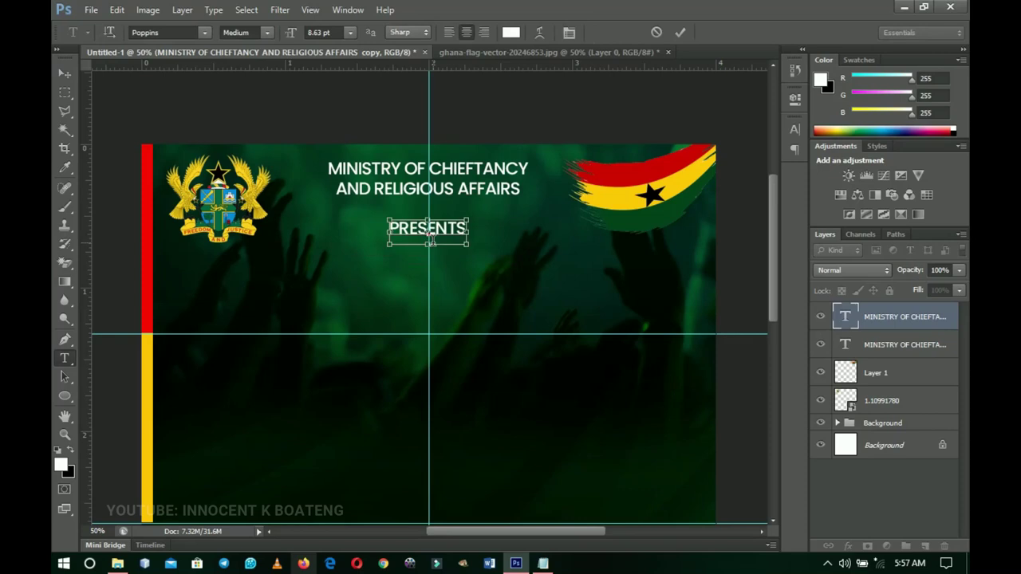
Colour the PRESENTS text with the yellow sampled from the Ghana flag.
key(ctrl+a)
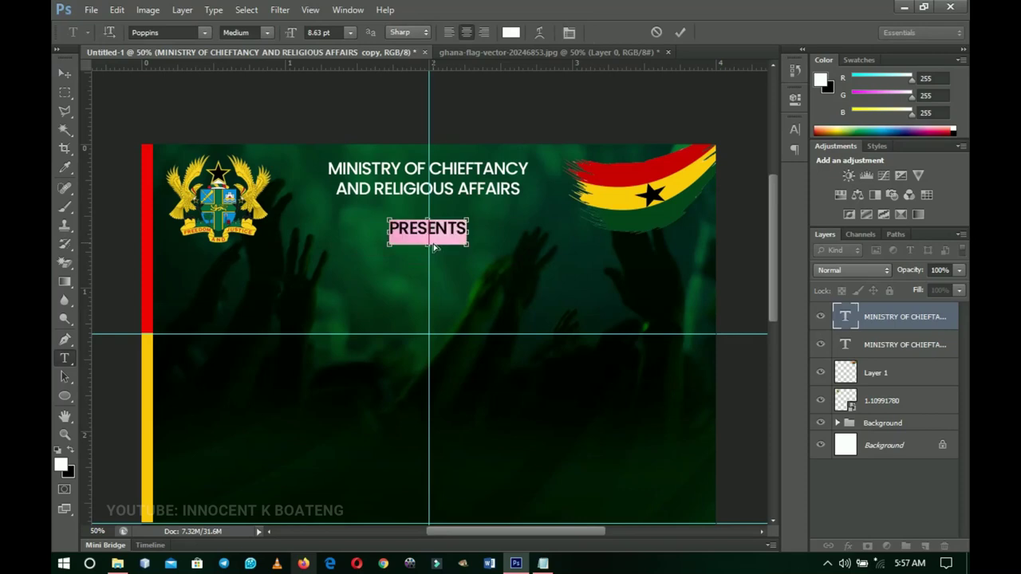
click(511, 33)
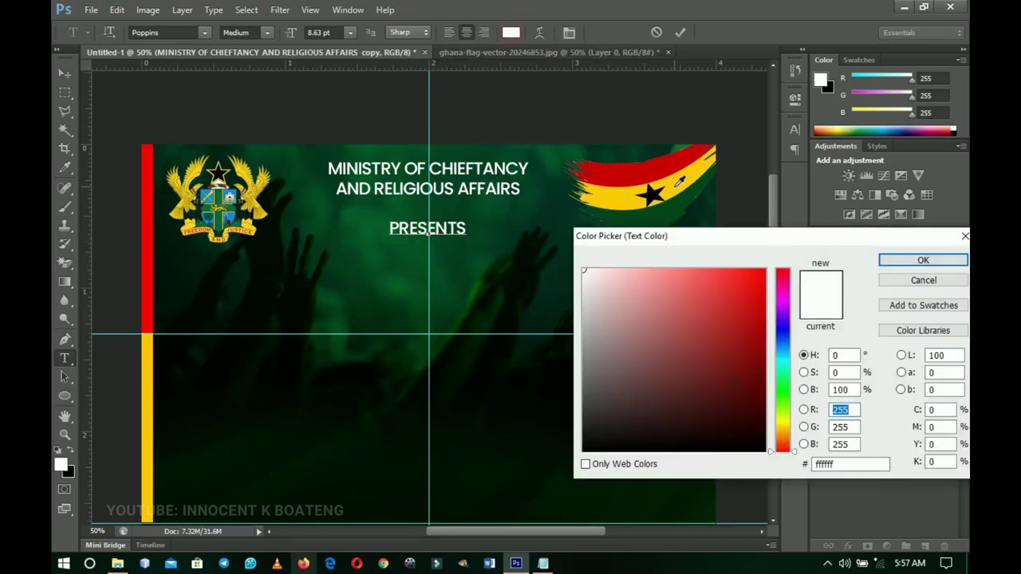
click(674, 186)
click(918, 257)
click(680, 32)
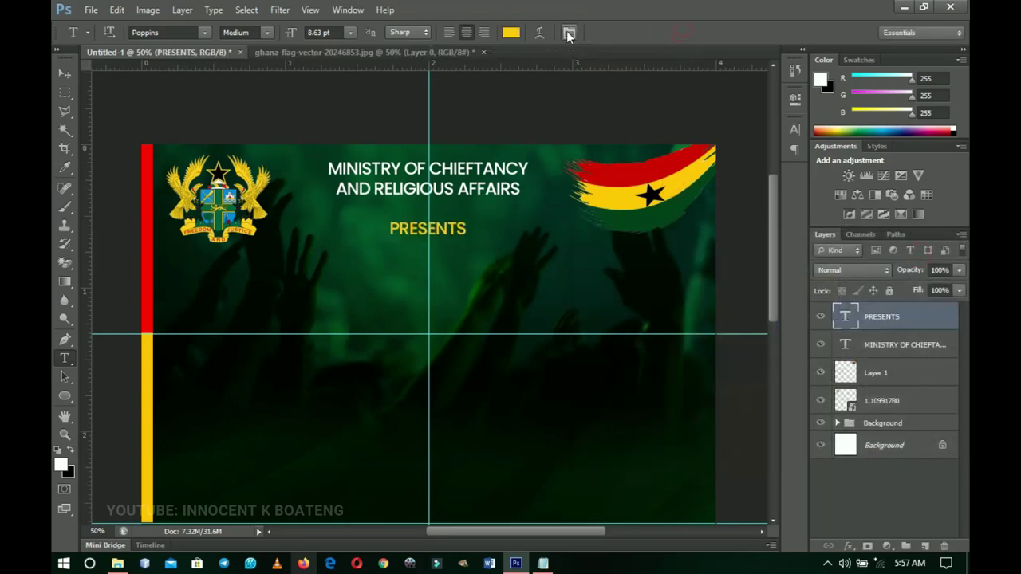
Set the tracking of the PRESENTS text to 300.
click(568, 32)
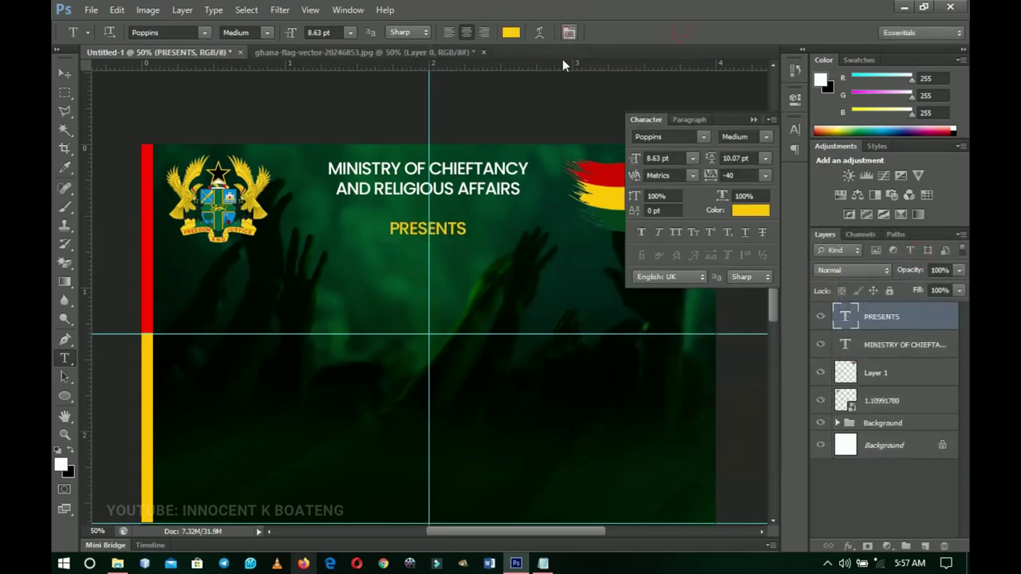
double_click(467, 228)
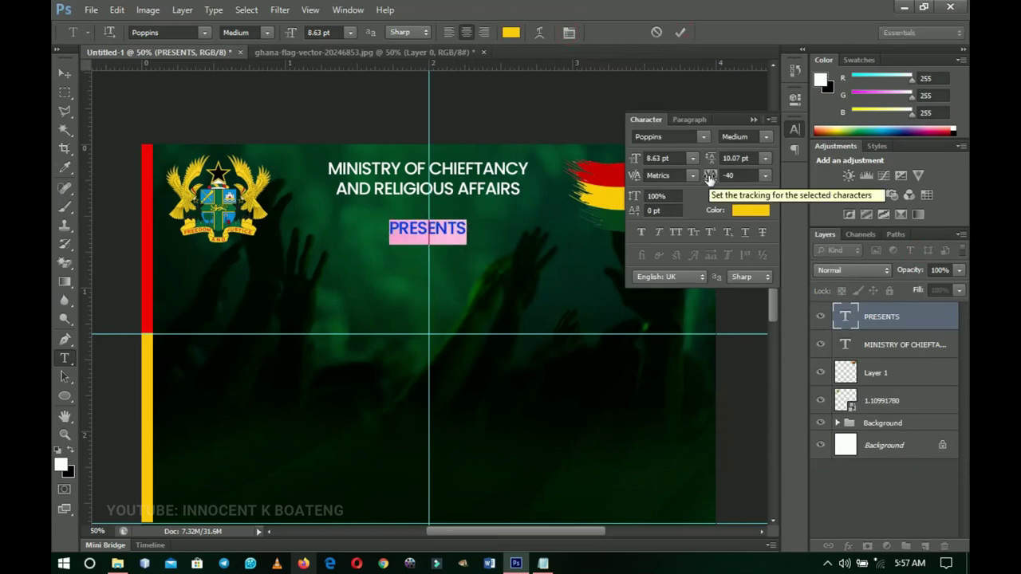
drag(710, 179, 727, 175)
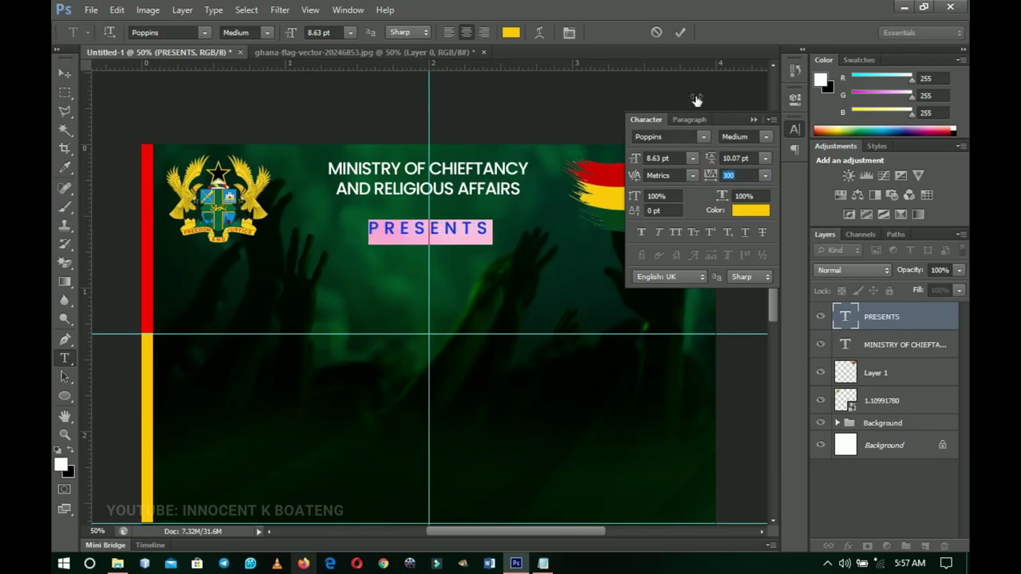
click(681, 37)
click(752, 121)
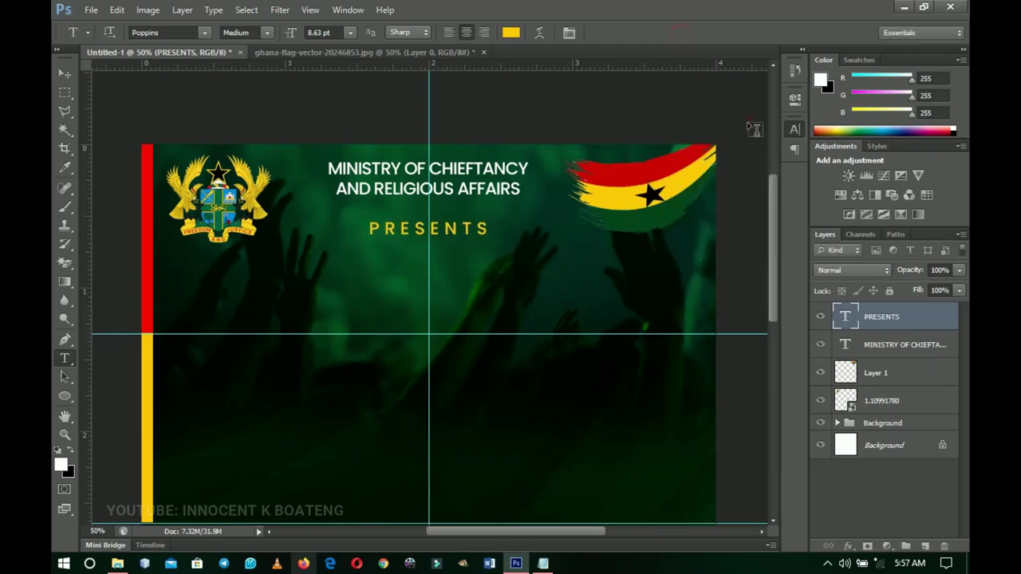
Nudge the PRESENTS text upward, closer to the ministry heading.
key(v)
key(Up)
key(Up)
key(Up)
key(Up)
key(Up)
key(Up)
key(Up)
key(Up)
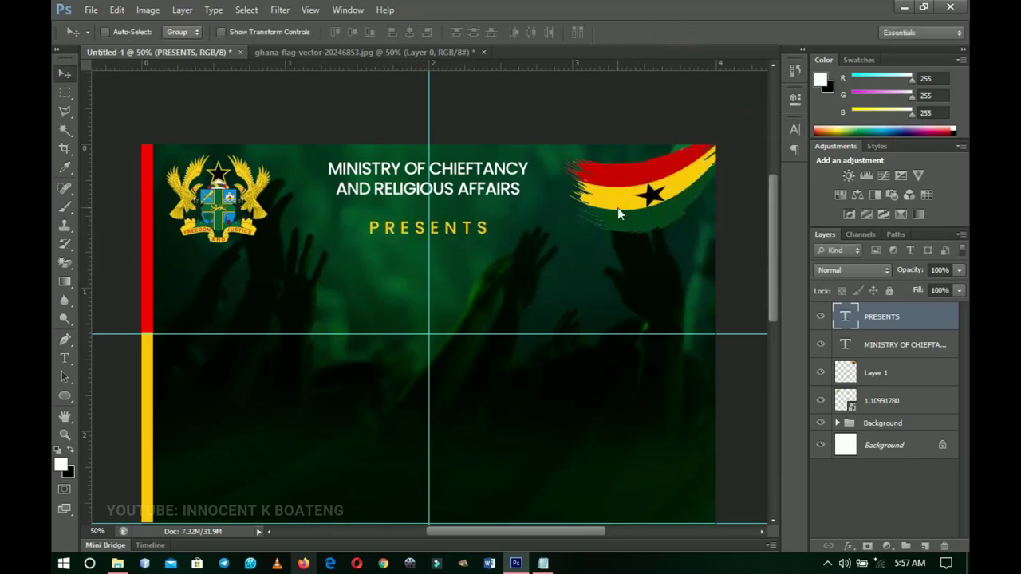
key(Up)
key(Up)
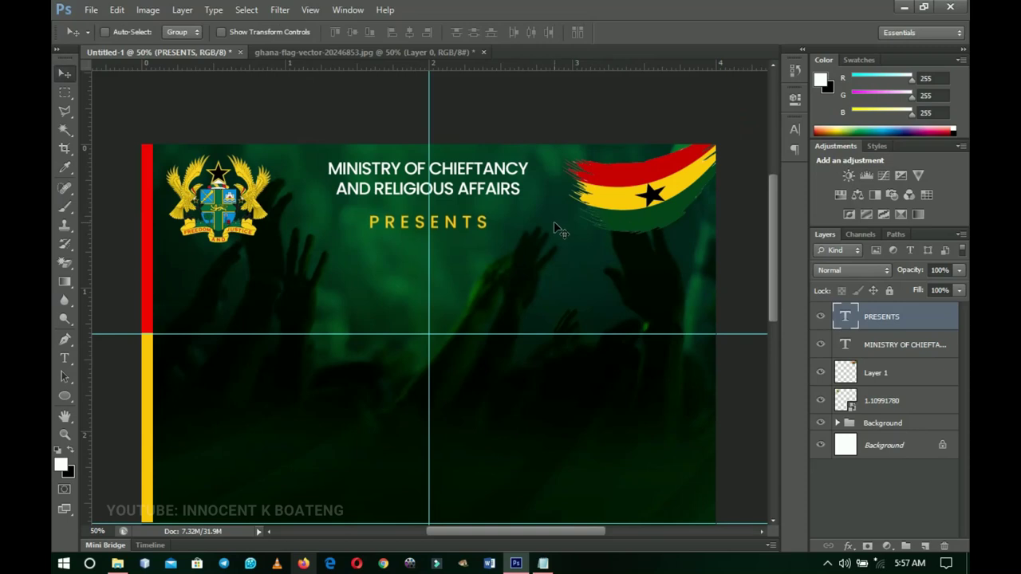
Duplicate the ministry heading layer and move the copy below the PRESENTS line.
click(889, 349)
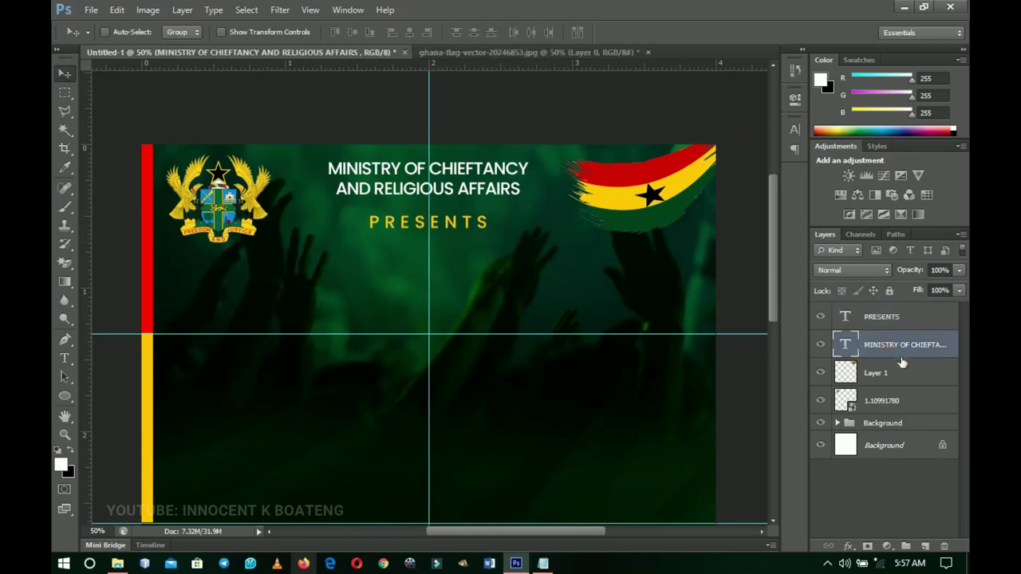
key(ctrl+j)
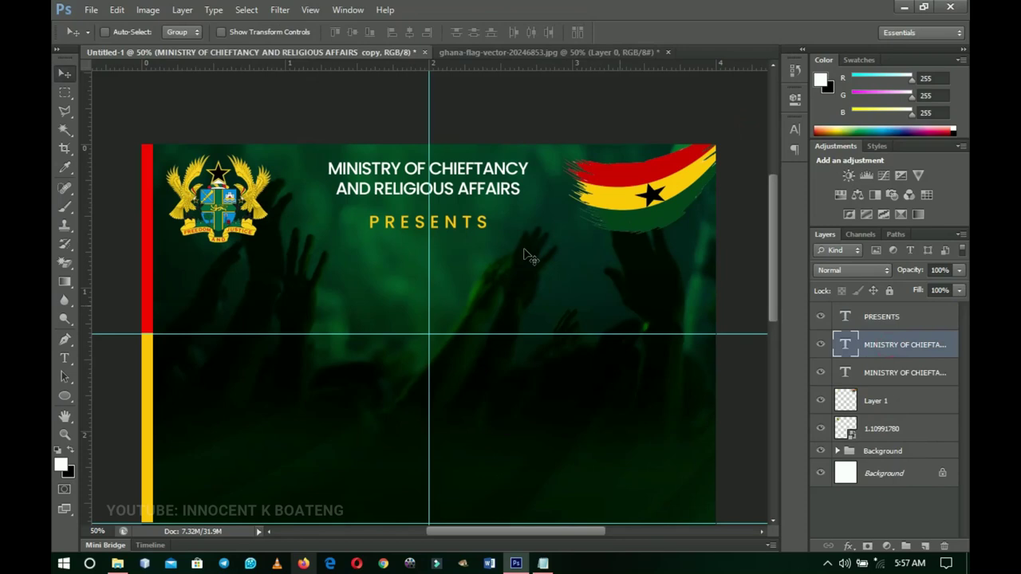
drag(492, 174, 491, 276)
Copy "NATIONAL DAY OF" from the Notepad file and paste it over the text of the duplicated heading.
click(542, 564)
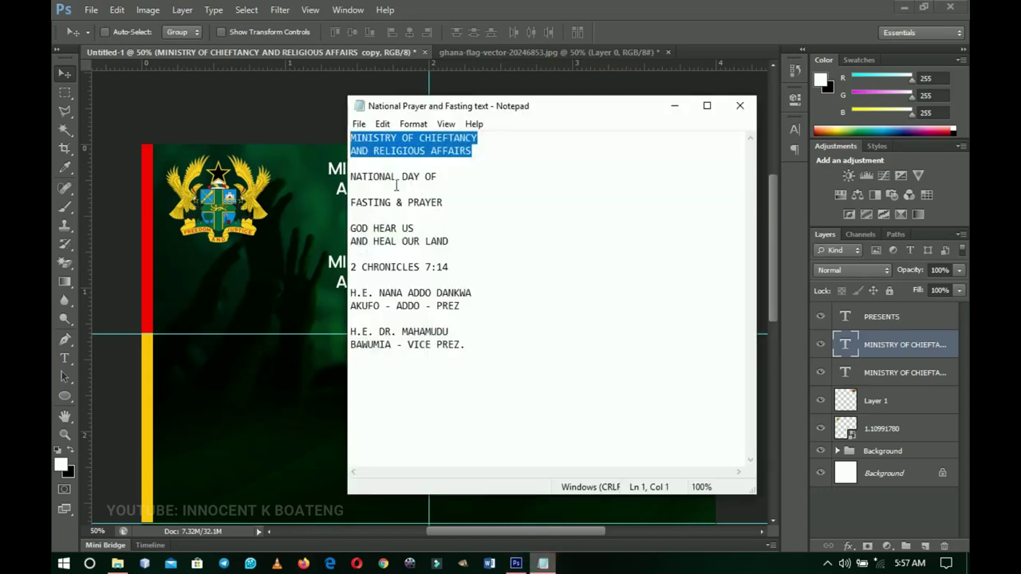
double_click(369, 180)
click(369, 180)
drag(467, 178, 331, 169)
key(ctrl+c)
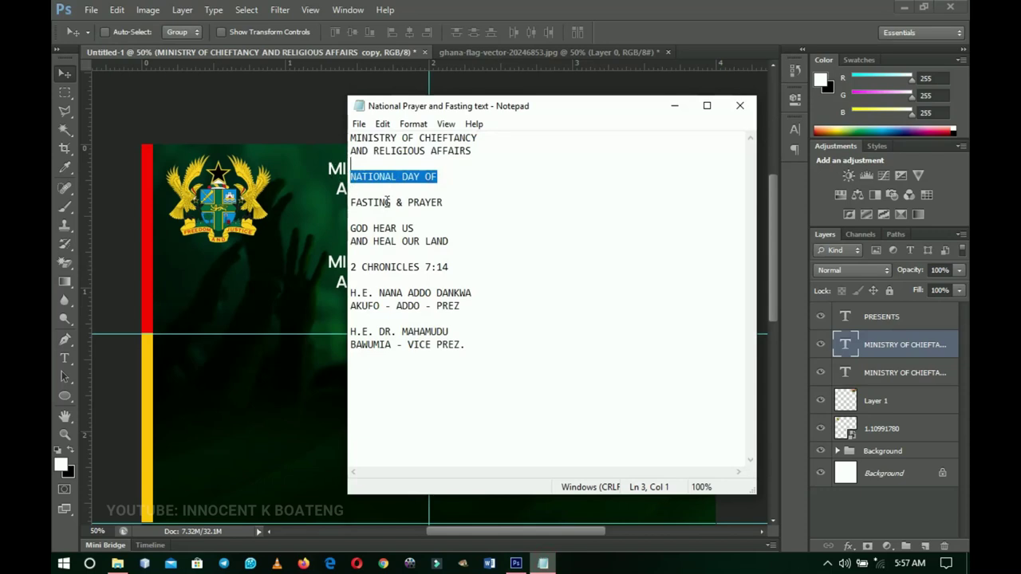
click(672, 106)
key(t)
click(442, 263)
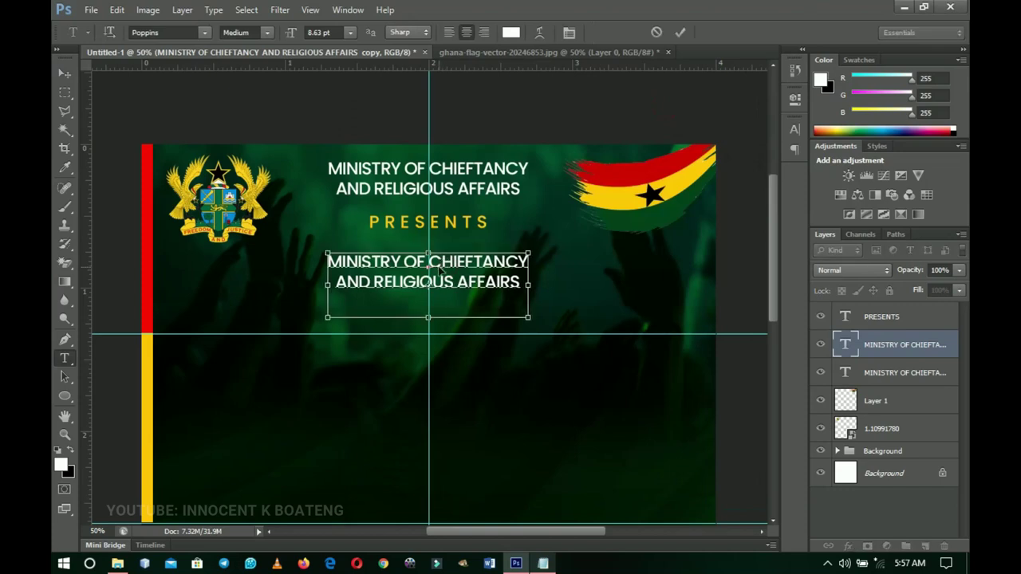
key(ctrl+a)
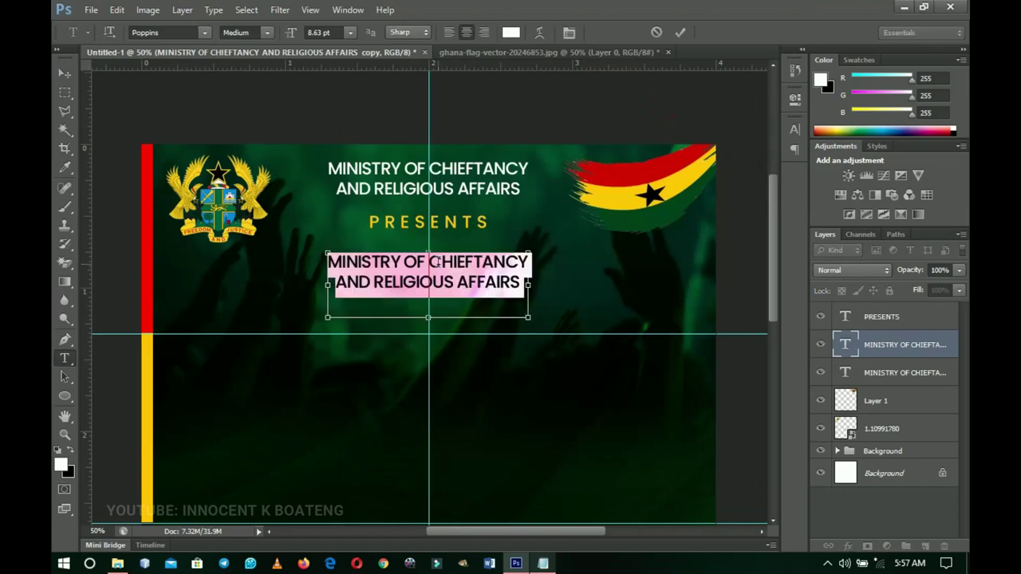
key(ctrl+v)
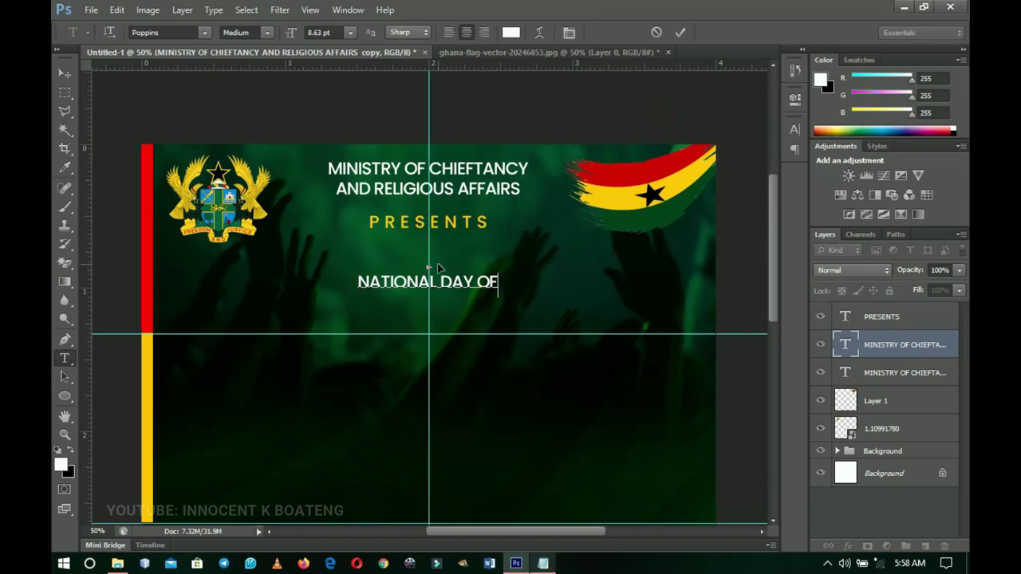
Change the font of the pasted NATIONAL DAY OF text to HelveticaInserat.
key(ctrl+a)
click(187, 33)
text(H)
key(Return)
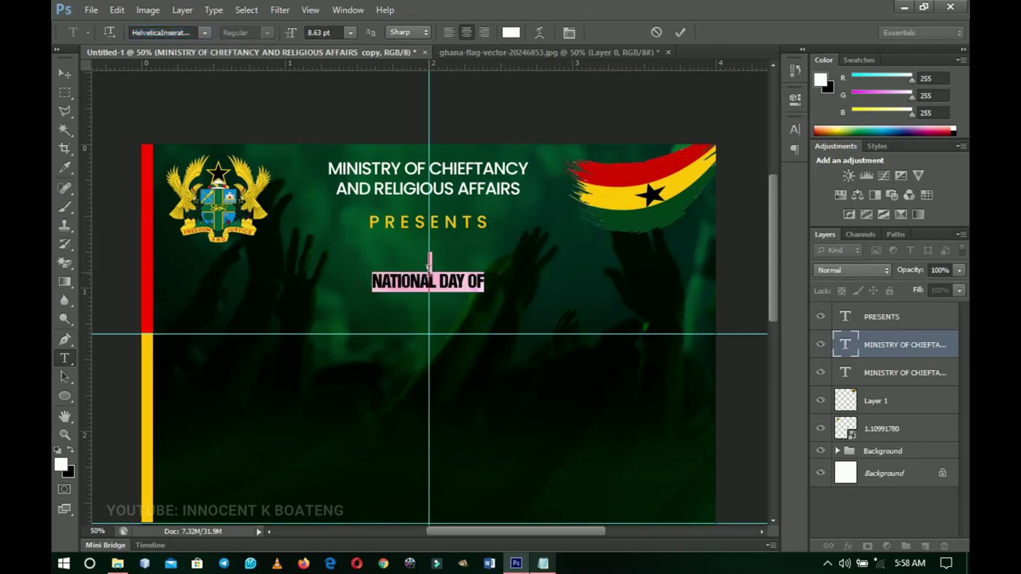
key(ctrl+Return)
key(v)
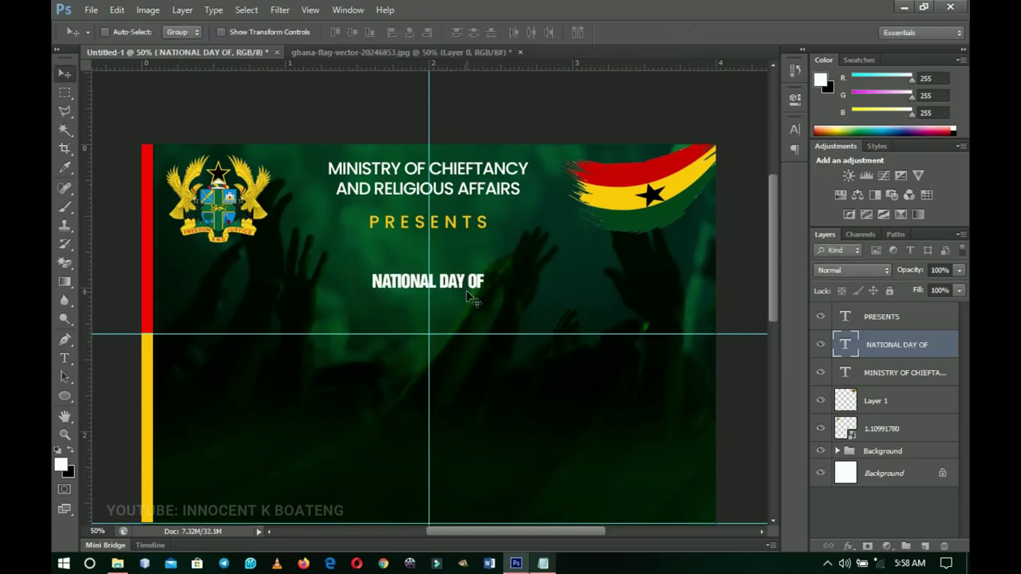
Enlarge the NATIONAL DAY OF text proportionally into a wide main title centred on the vertical guide.
key(ctrl+t)
drag(484, 294, 634, 348)
key(Return)
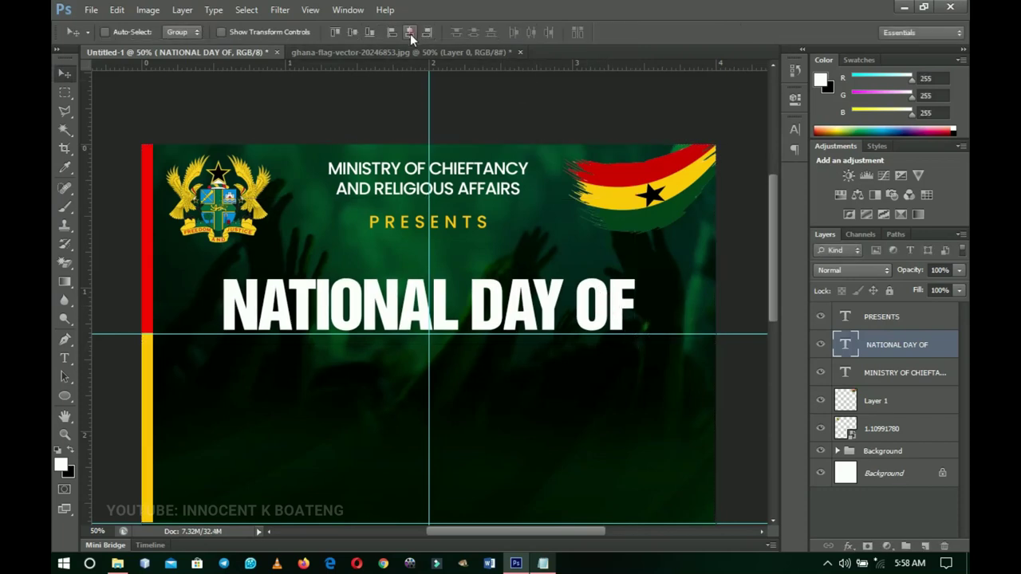
Duplicate the NATIONAL DAY OF layer and move the copy directly below the original title line.
scroll(550, 278, down, 2)
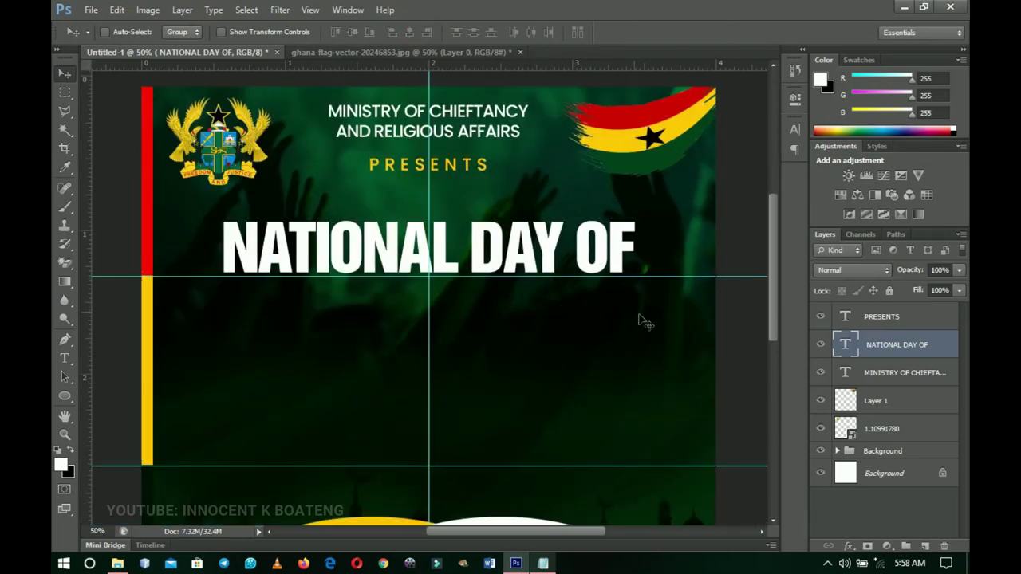
key(ctrl+j)
drag(547, 239, 540, 300)
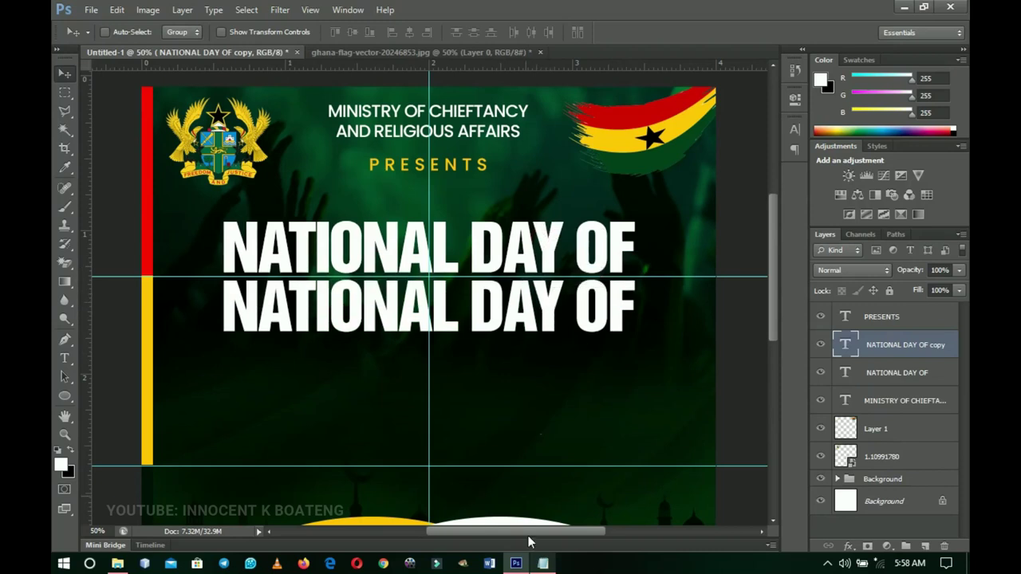
Switch to the Notepad file, copy the line "FASTING & PRAYER" and get Notepad out of the way.
click(547, 563)
click(547, 564)
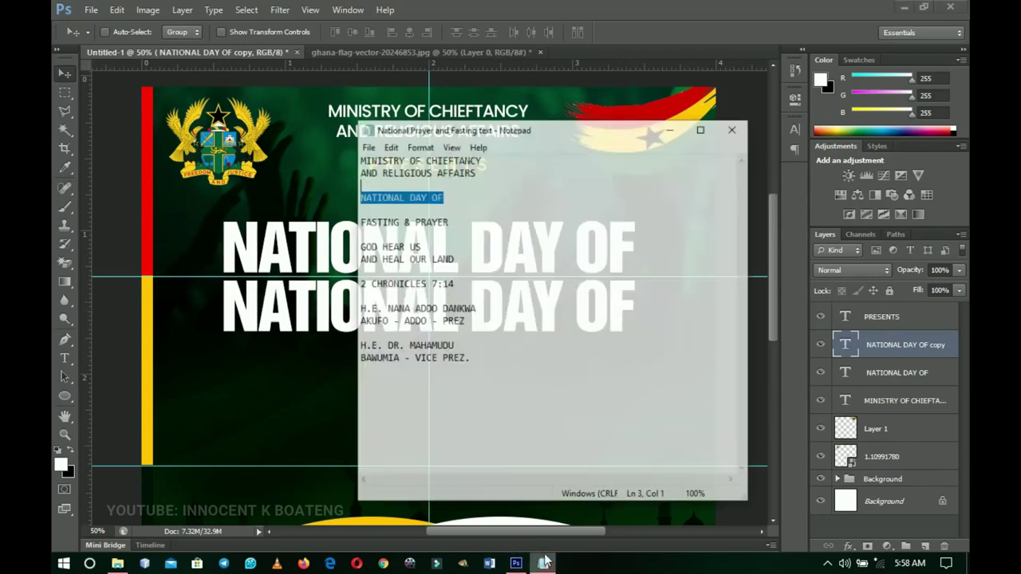
drag(450, 202, 351, 206)
key(ctrl+c)
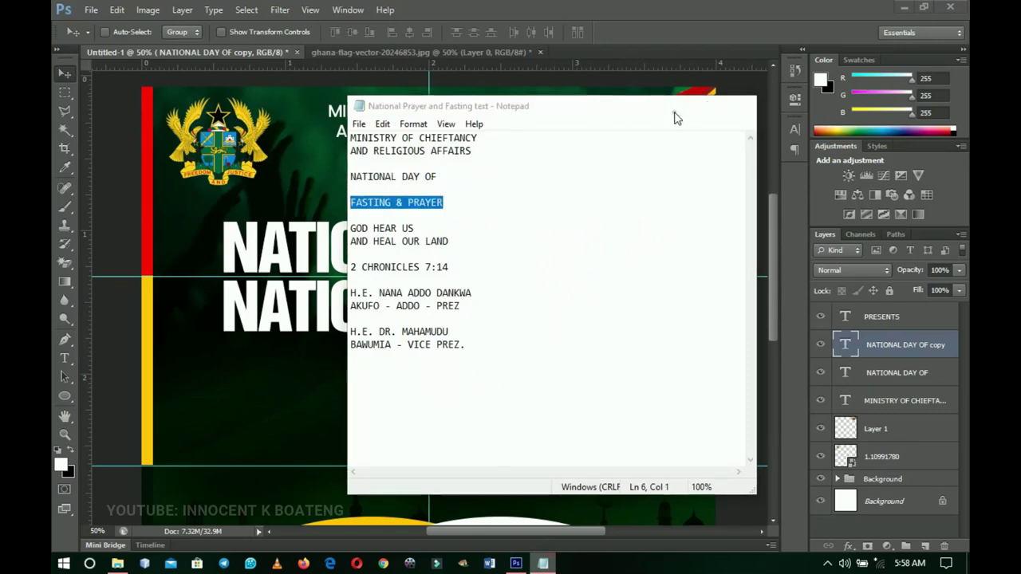
click(674, 105)
Paste "FASTING & PRAYER" over the duplicated title's text and move the line directly below NATIONAL DAY OF.
key(t)
click(472, 312)
key(ctrl+a)
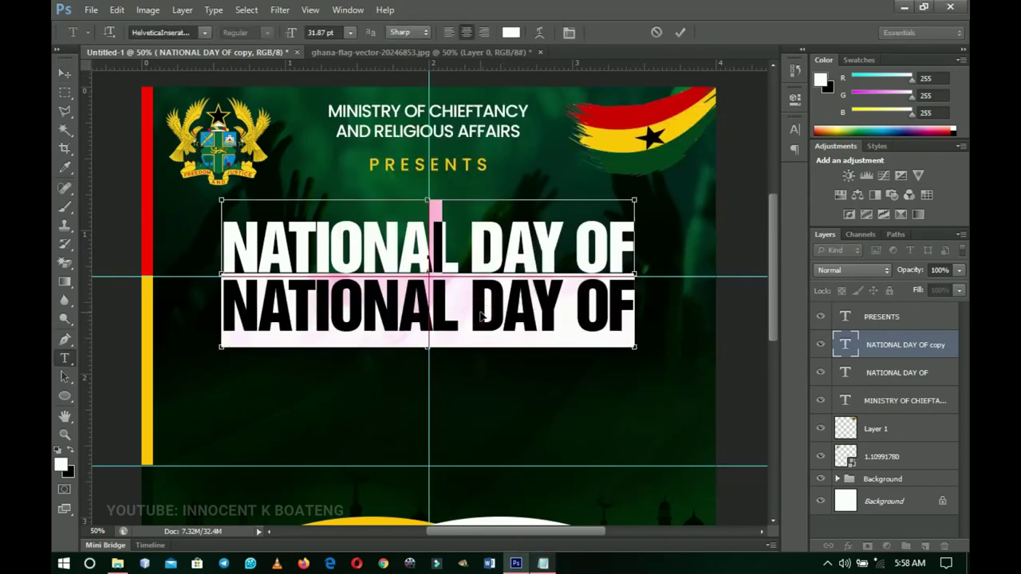
key(ctrl+v)
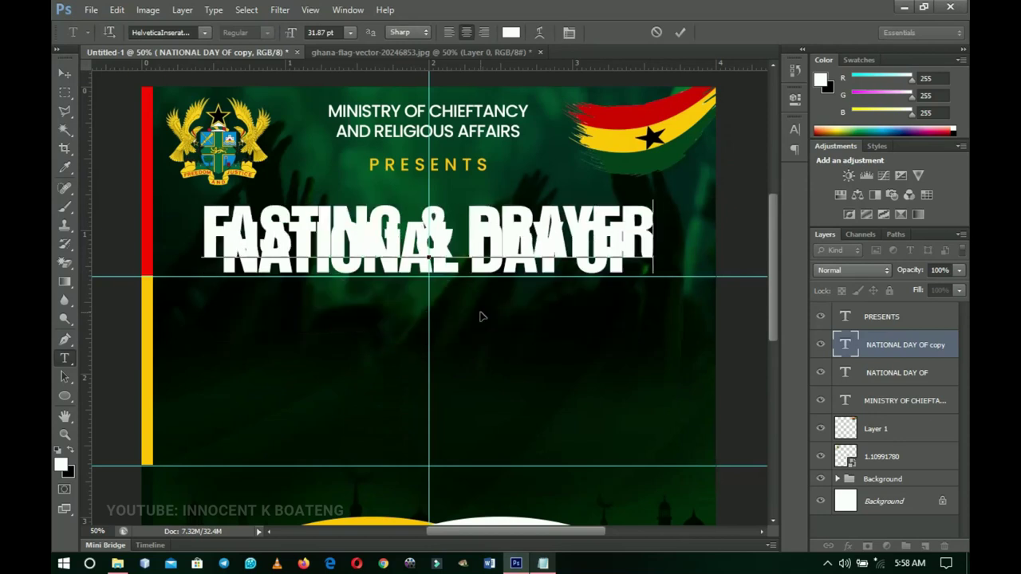
click(64, 73)
drag(533, 198, 534, 278)
Recolour the FASTING & PRAYER text with the yellow (#ffca00) sampled from the Ghana flag.
key(t)
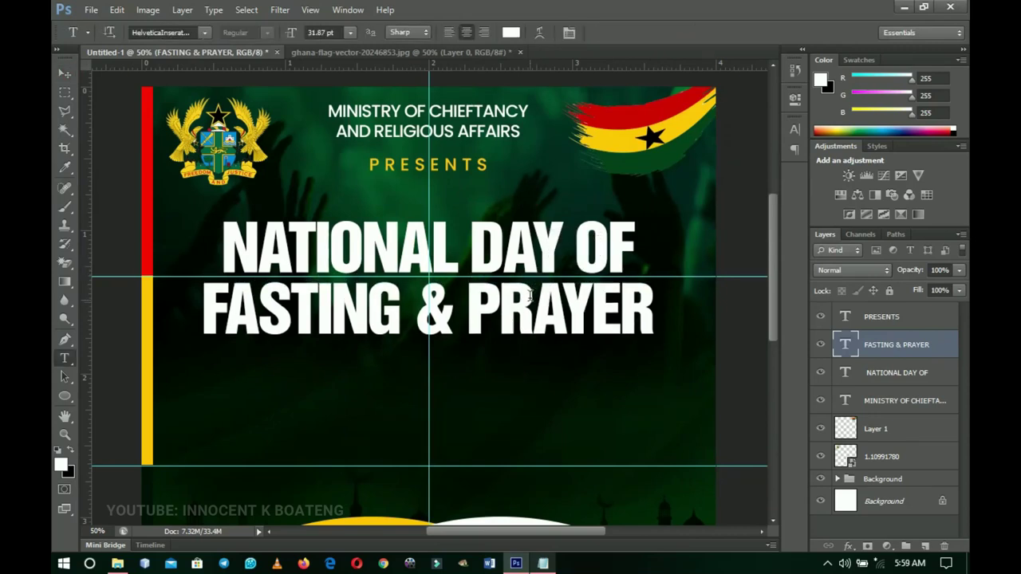
click(528, 303)
key(ctrl+a)
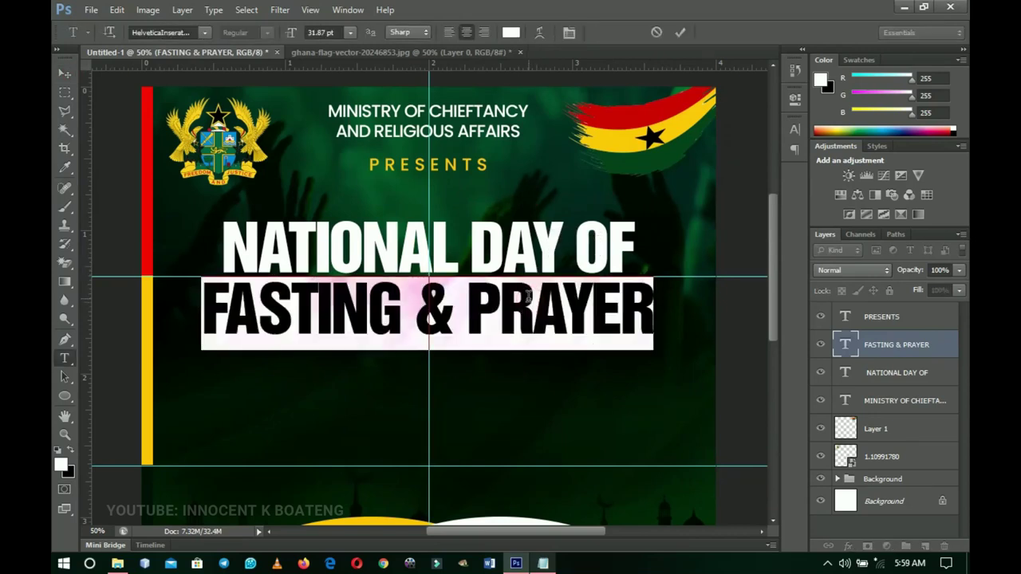
click(507, 34)
click(682, 123)
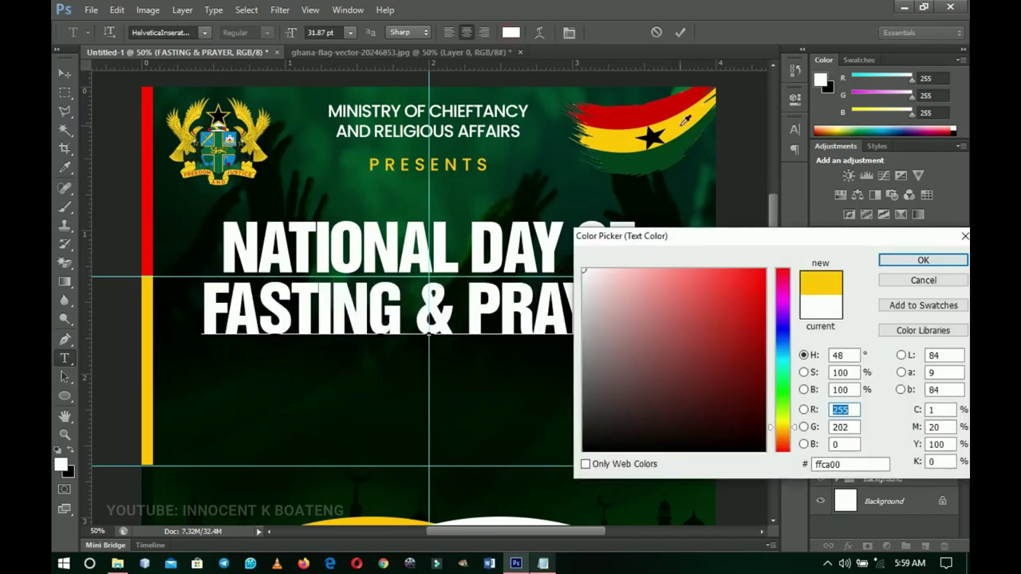
click(923, 260)
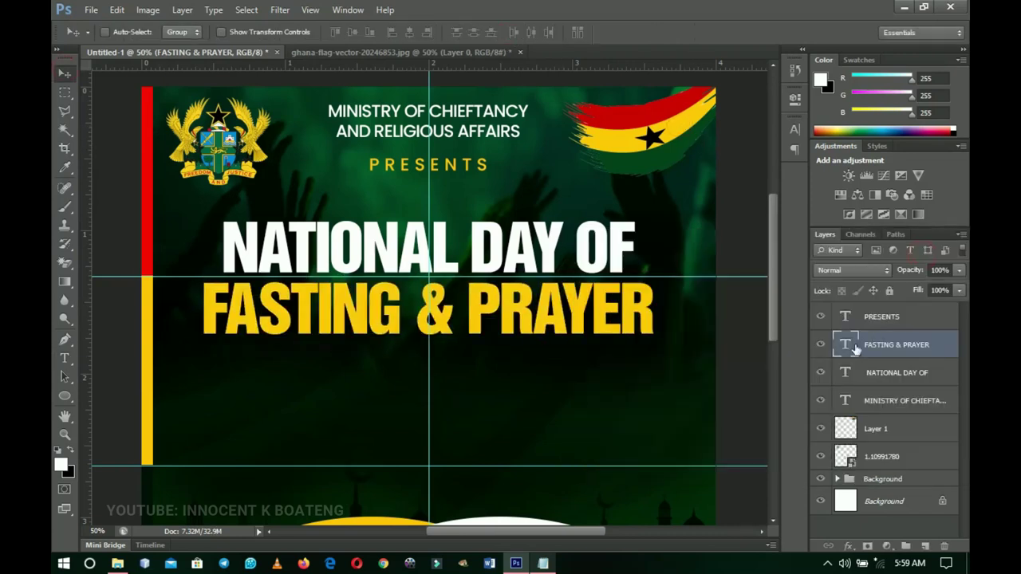
Add a black-to-white linear Gradient Overlay at about 16% opacity to the NATIONAL DAY OF layer.
click(878, 379)
right_click(877, 379)
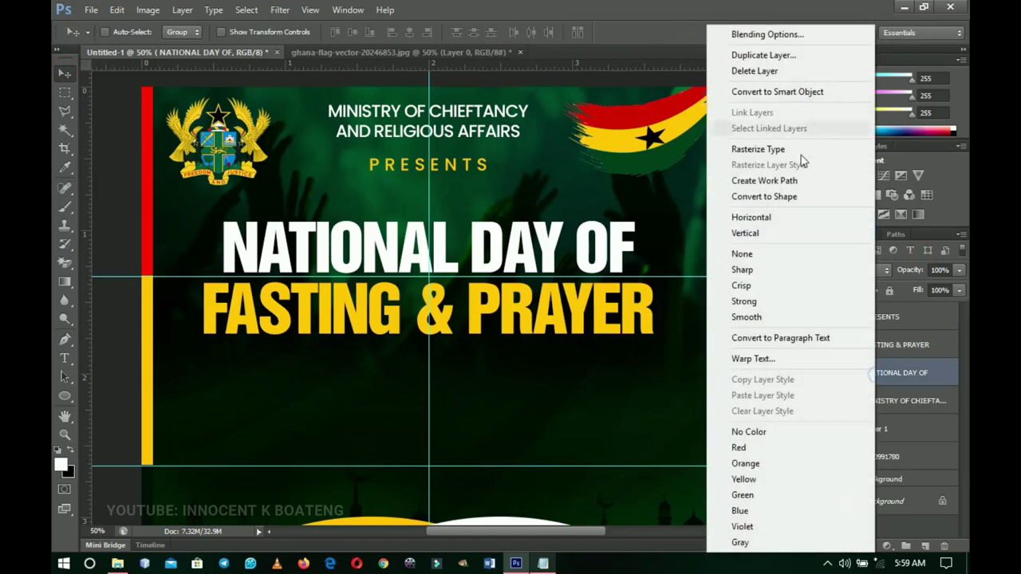
click(745, 29)
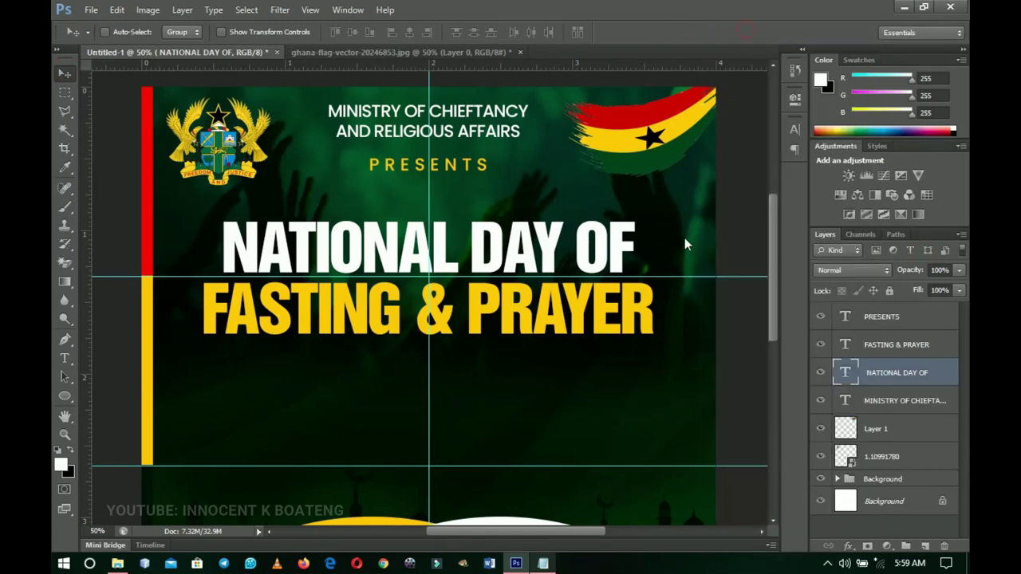
double_click(941, 372)
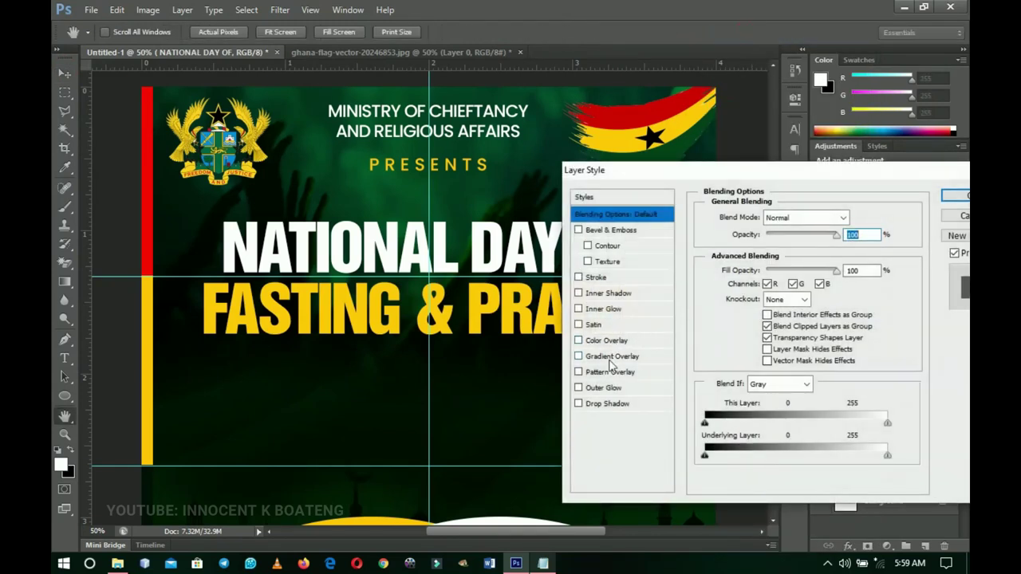
click(610, 358)
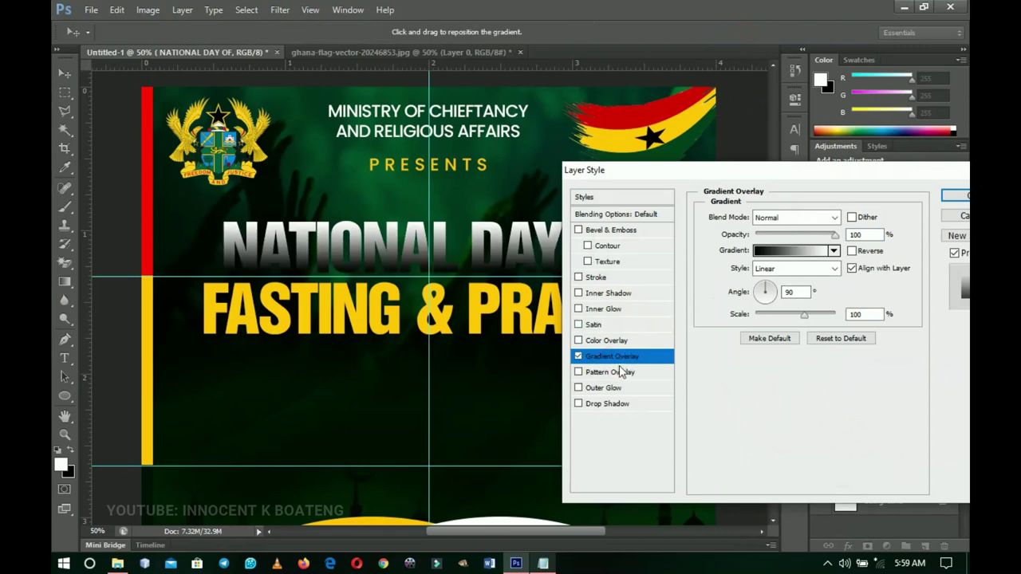
drag(786, 236, 770, 238)
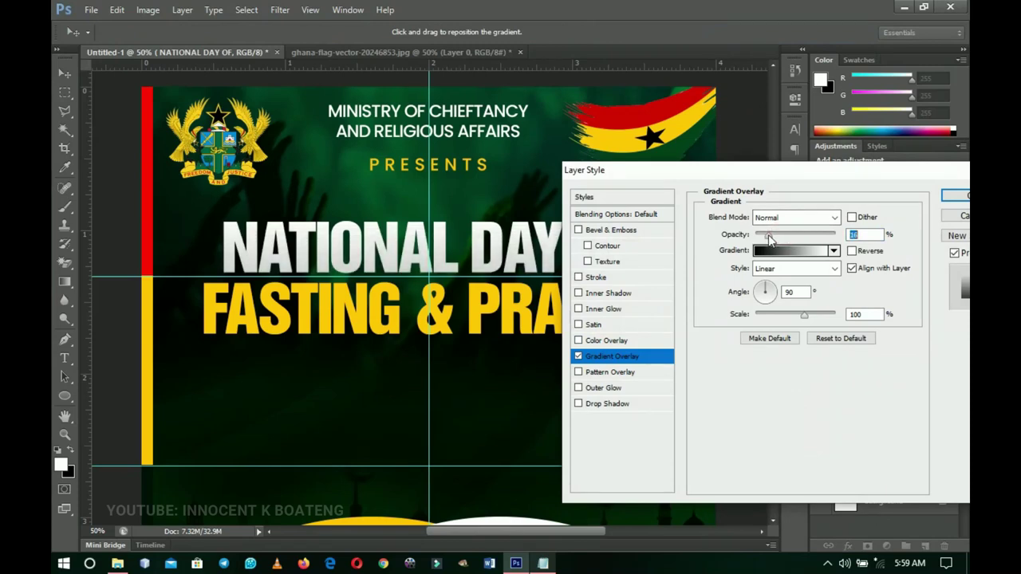
Add a Multiply Drop Shadow with a size of about 53 px to NATIONAL DAY OF and collapse its effects list.
click(608, 404)
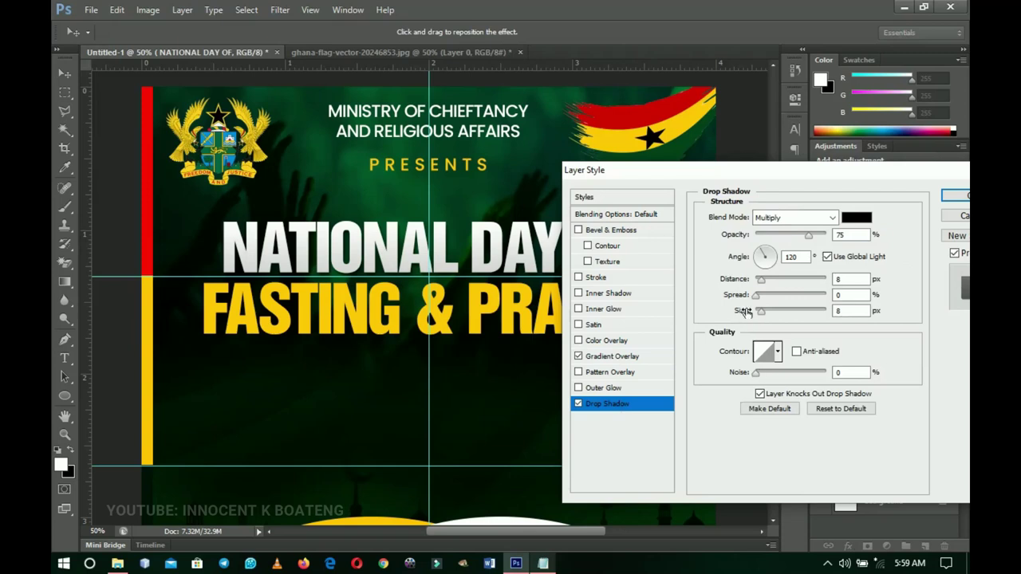
drag(763, 317, 772, 316)
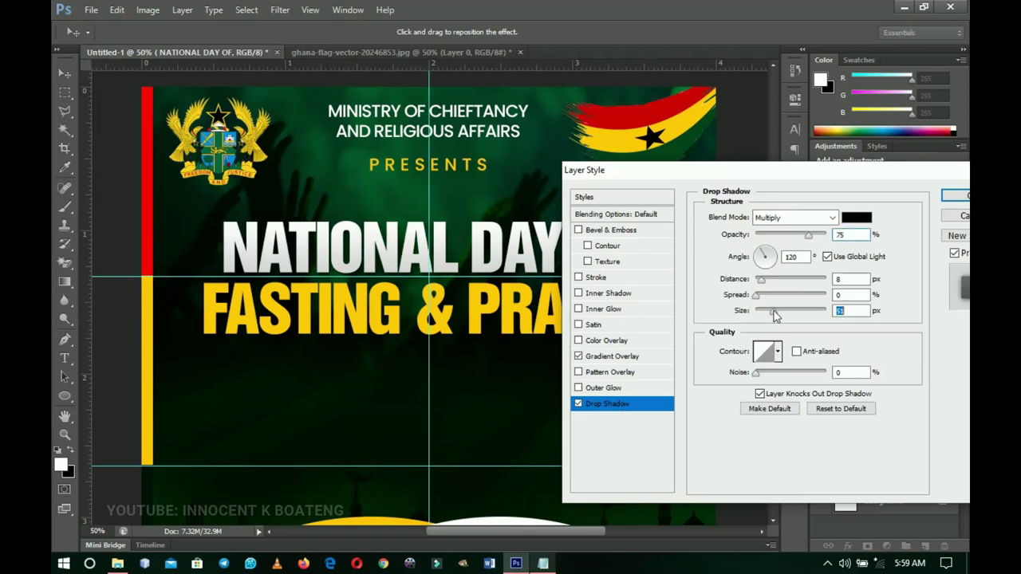
click(956, 197)
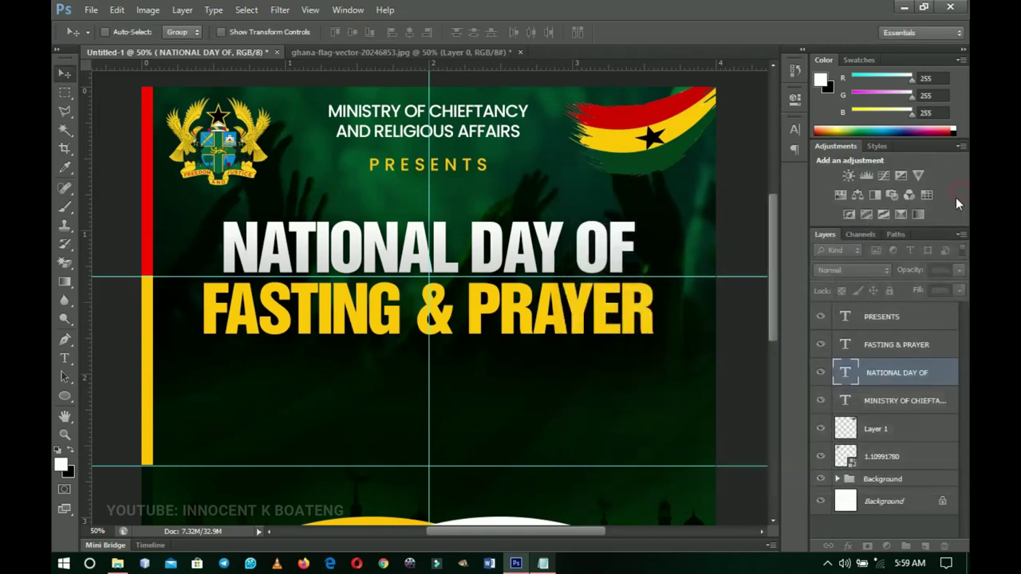
click(954, 373)
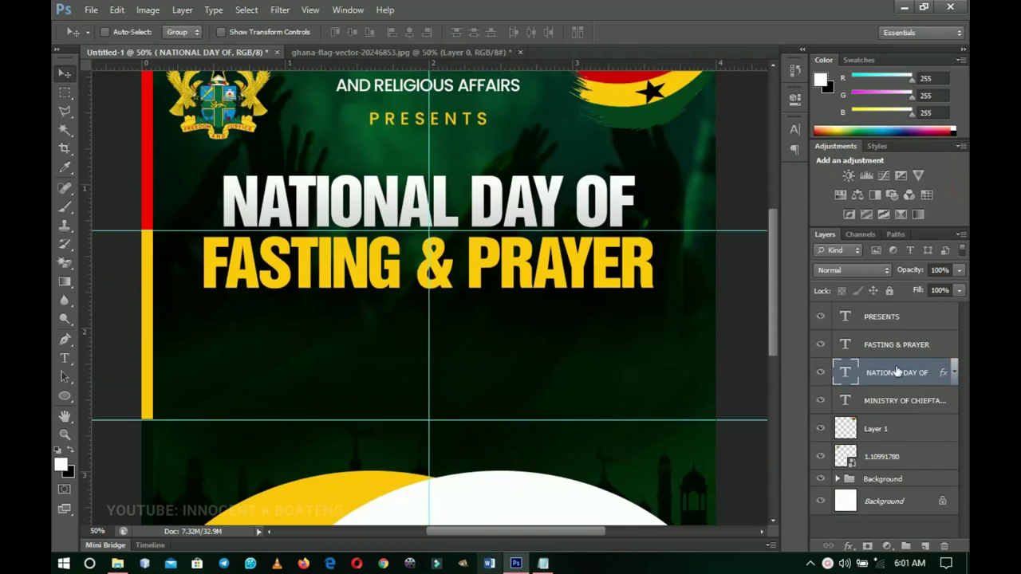
Select the FASTING & PRAYER and NATIONAL DAY OF layers together and nudge them slightly upward, closer to PRESENTS.
shift+click(890, 347)
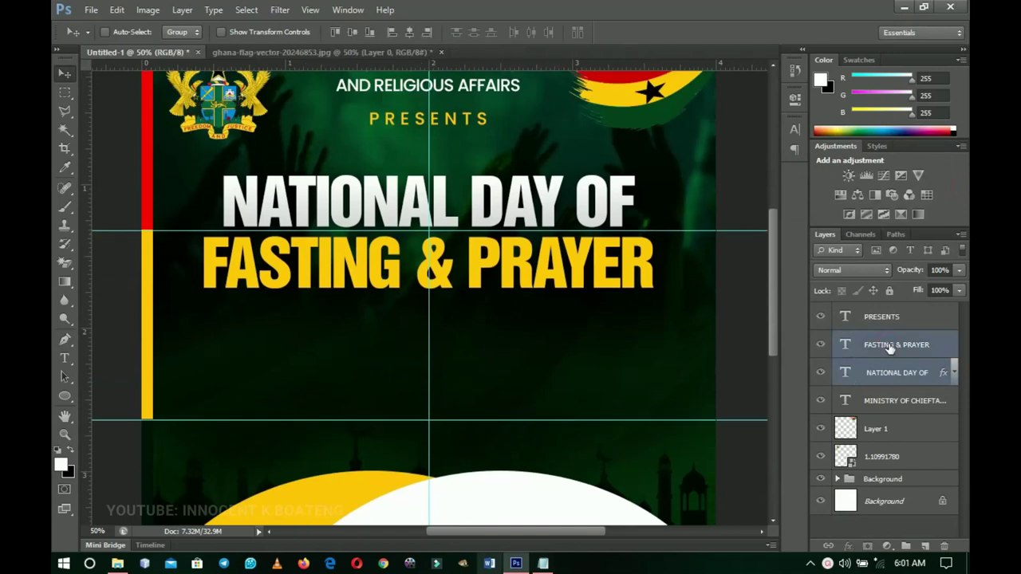
key(Up)
key(Up)
key(Up)
key(Up)
key(Up)
key(Up)
key(Up)
key(Up)
key(Up)
key(Up)
key(Up)
key(Up)
key(Up)
key(Up)
key(Up)
key(Up)
key(Up)
key(Up)
key(Up)
key(Up)
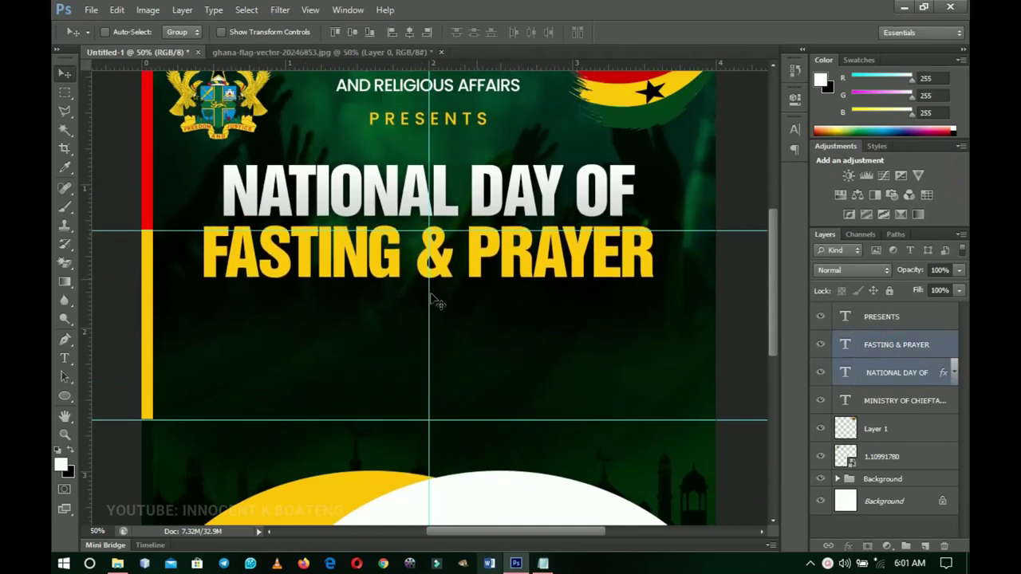
key(Down)
key(Down)
key(Down)
key(Down)
key(Down)
key(Down)
key(Down)
Add a new text layer reading "THEME" just below the FASTING & PRAYER line, above all other layers.
key(alt+period)
key(u)
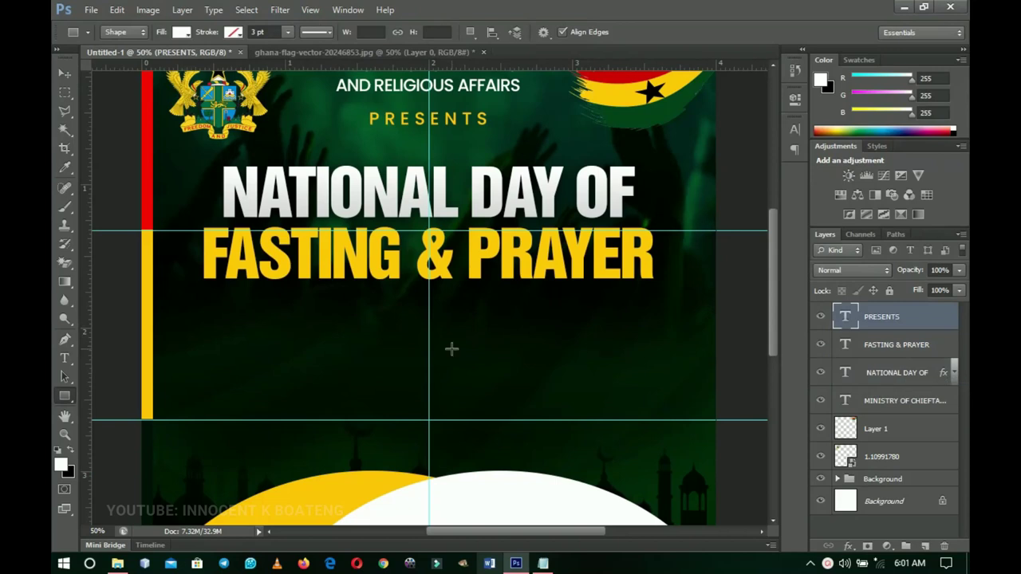
click(65, 358)
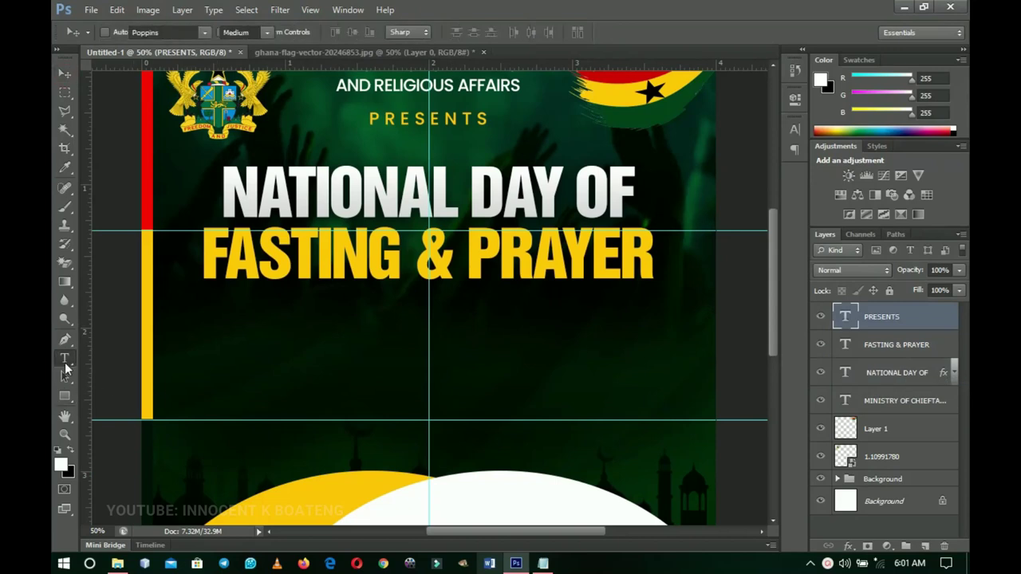
click(375, 305)
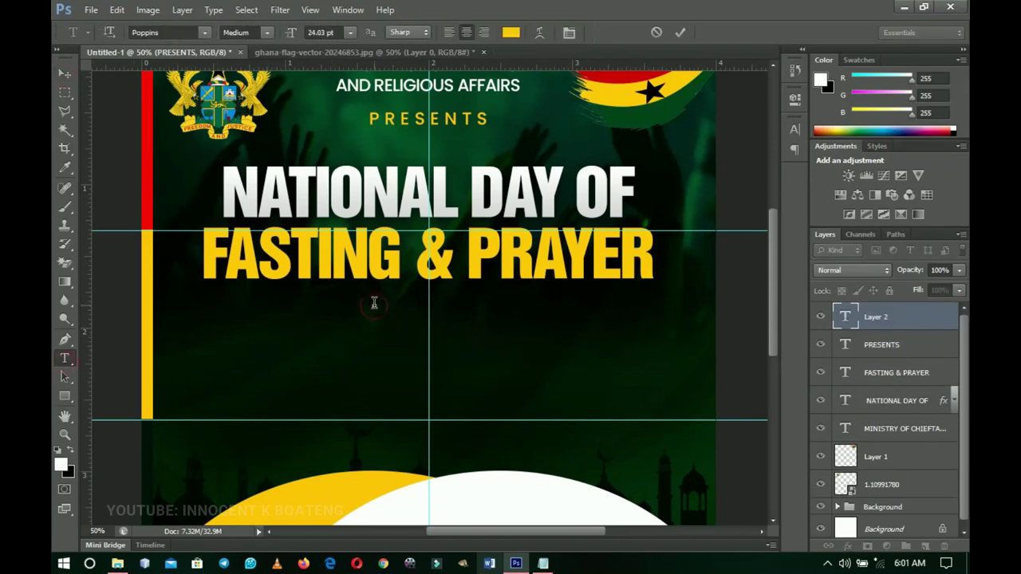
text(THEME)
key(ctrl+a)
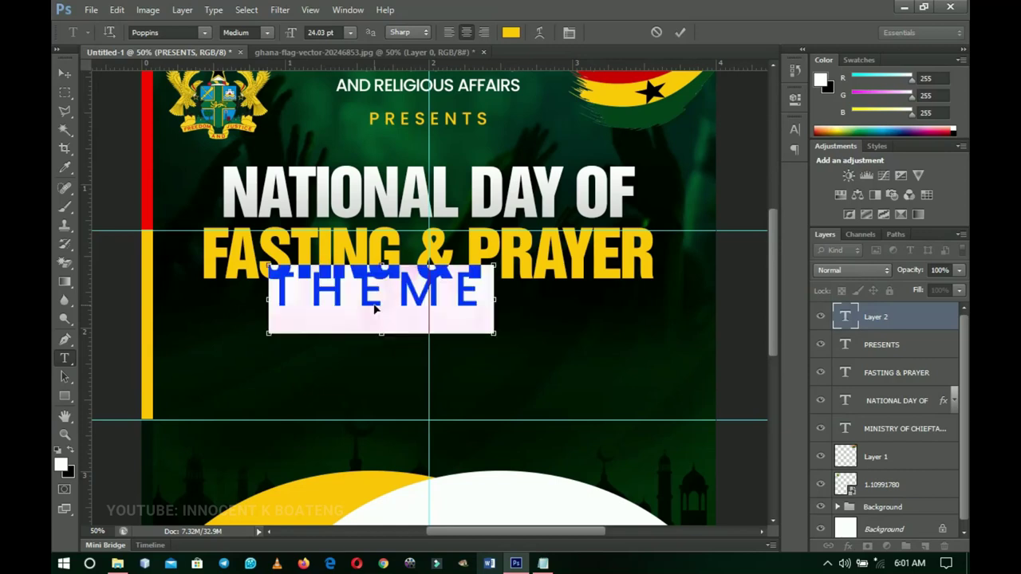
Set the THEME text's tracking to -80 and its colour to white.
click(569, 32)
click(722, 178)
drag(710, 177, 692, 184)
click(511, 31)
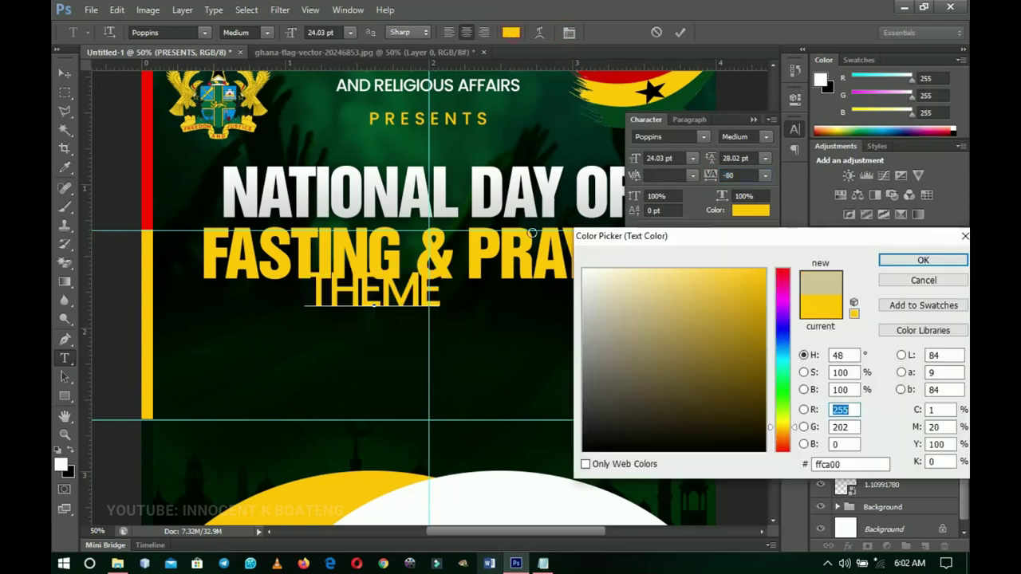
click(583, 270)
click(923, 260)
key(ctrl+Return)
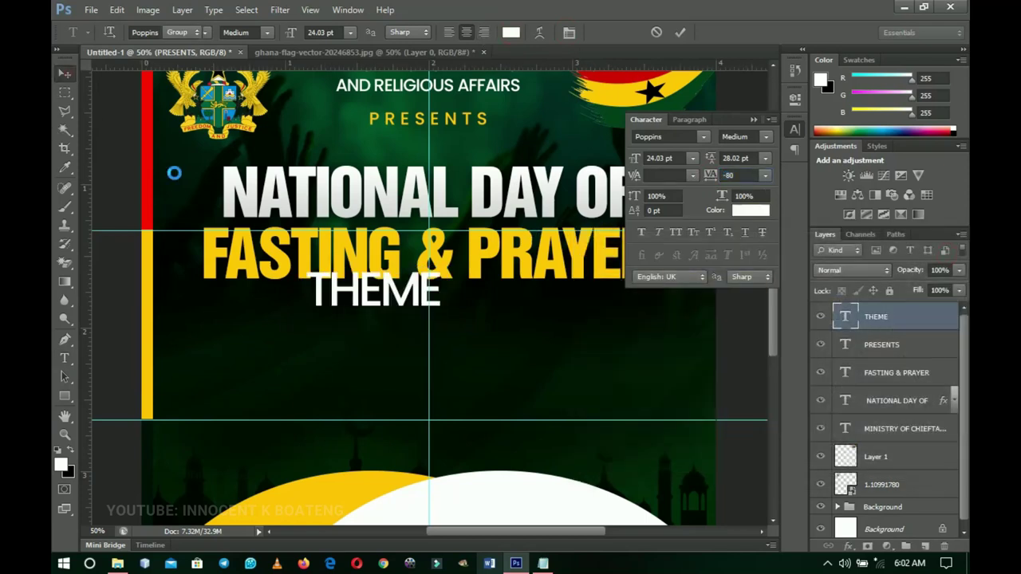
Scale the THEME text down to about 12.71 pt and centre it horizontally on the flyer, slightly below FASTING & PRAYER.
key(ctrl+t)
drag(438, 336, 399, 311)
key(Return)
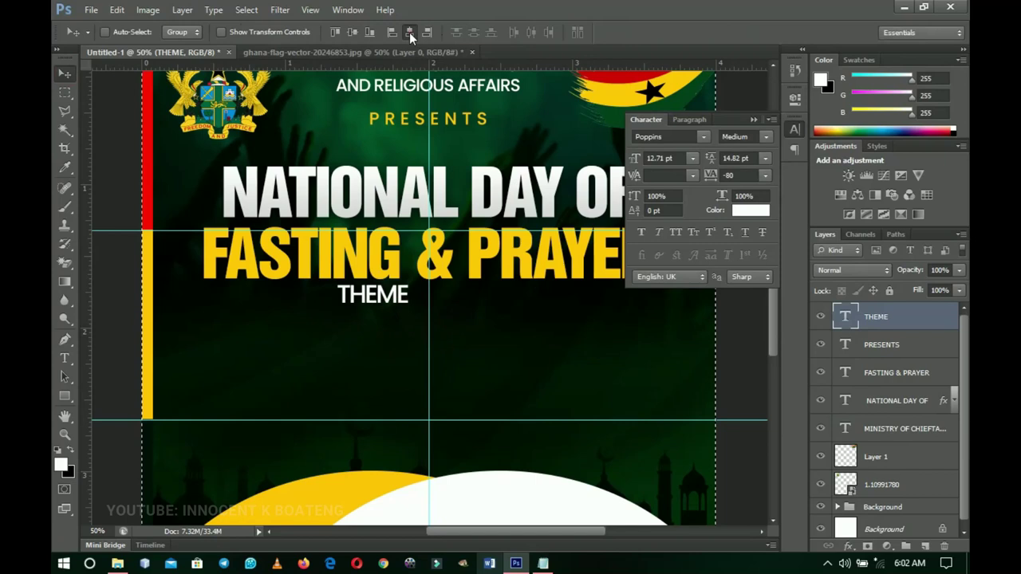
click(409, 36)
drag(476, 295, 475, 307)
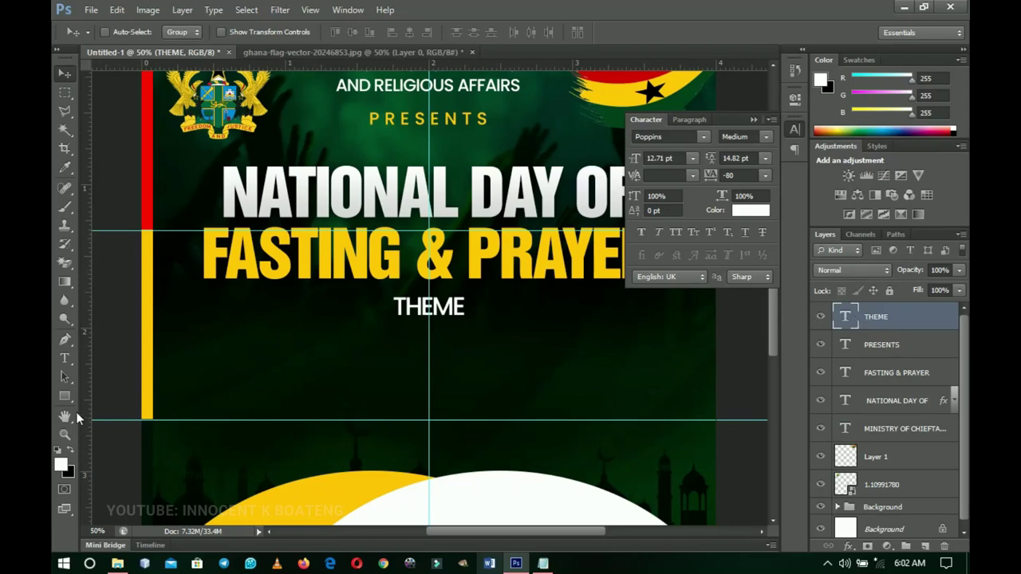
Draw a thin white rectangle of about 286 × 10 px as a line ending at the start of the THEME text.
click(66, 397)
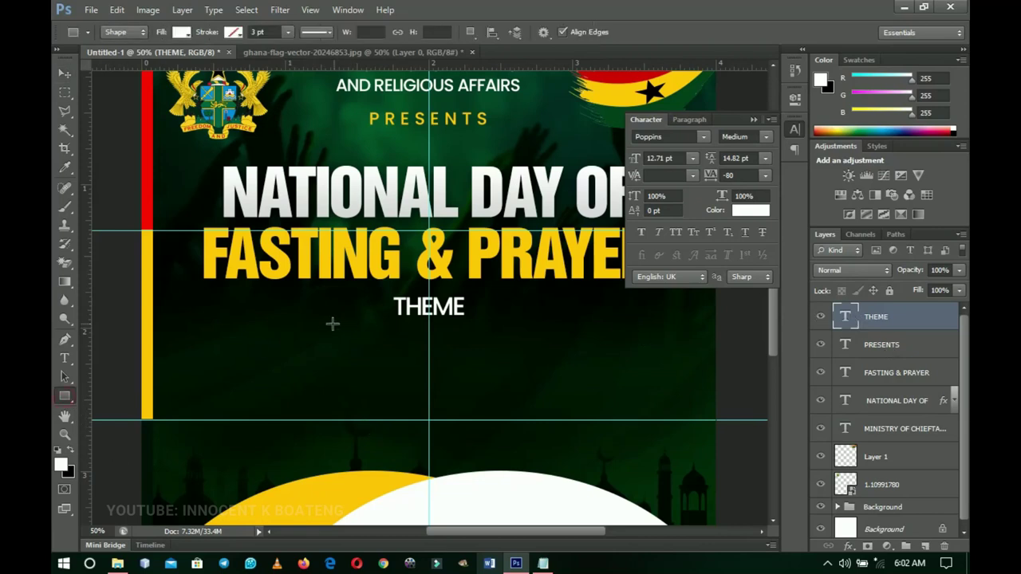
drag(291, 302, 396, 306)
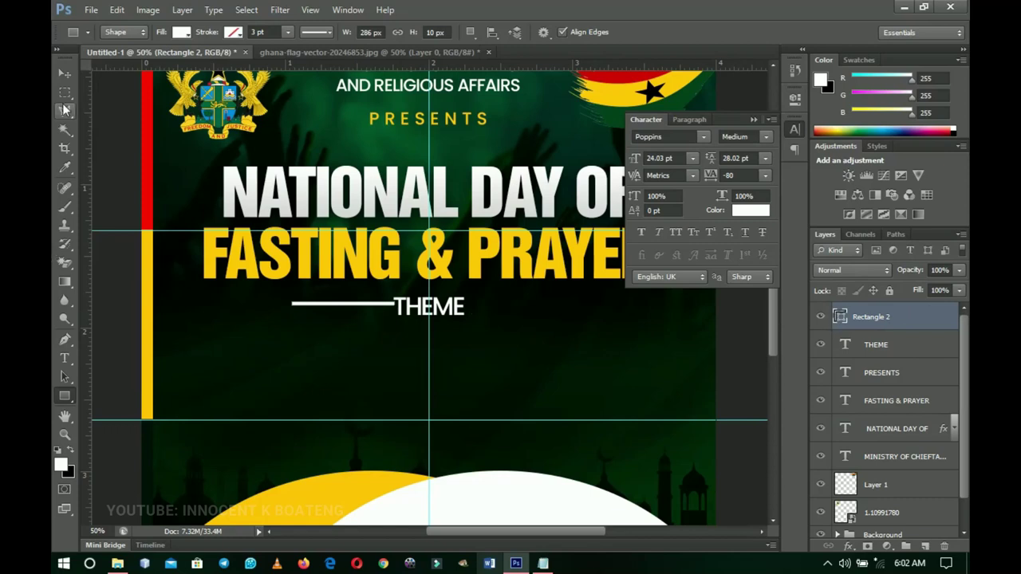
click(63, 77)
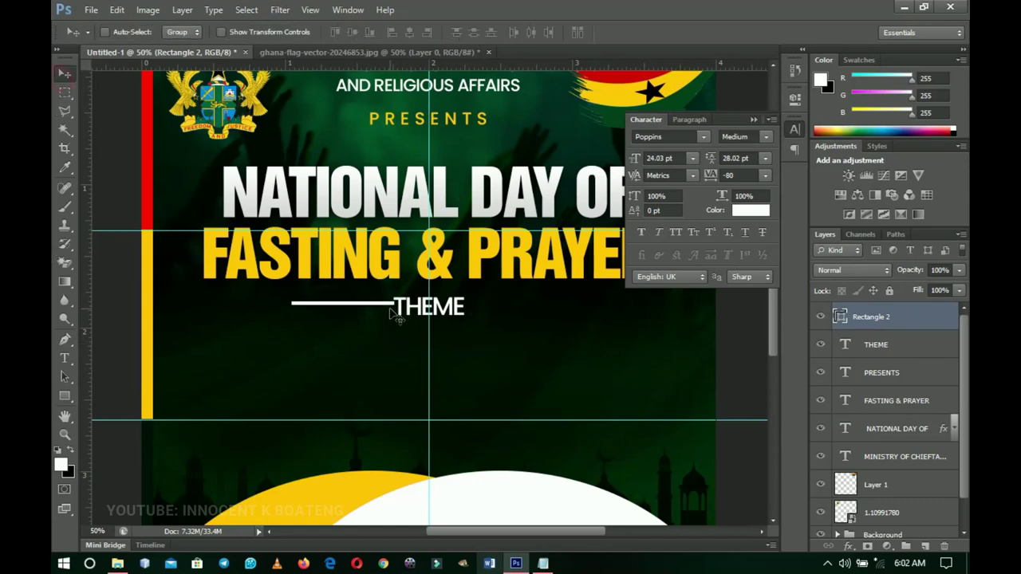
Nudge the white line level with THEME, leaving a small gap, and place a matching copy on the word's other side.
key(shift+Left)
key(Down)
key(Down)
key(Down)
key(Down)
key(Down)
key(Down)
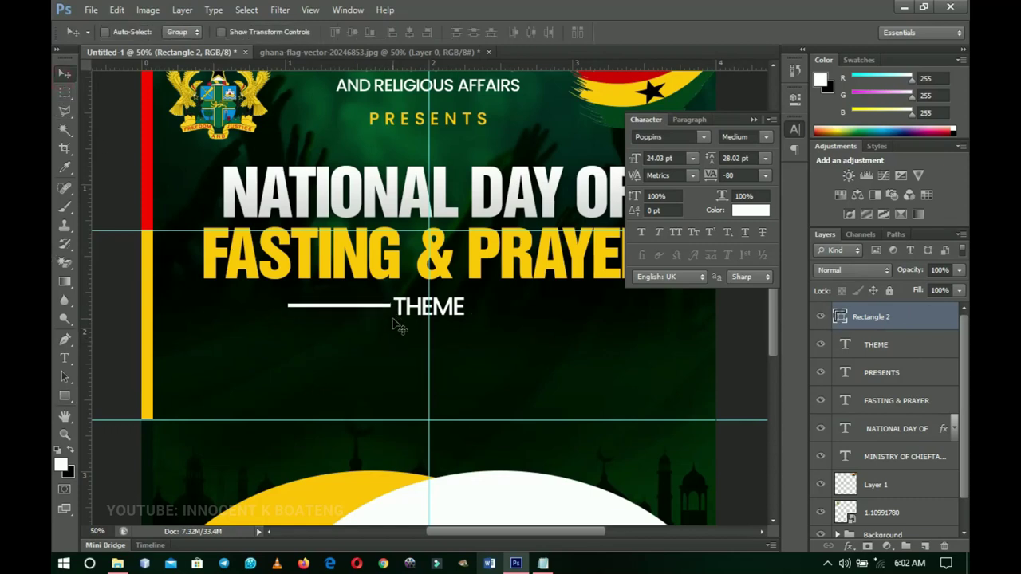
key(Right)
drag(403, 313, 547, 312)
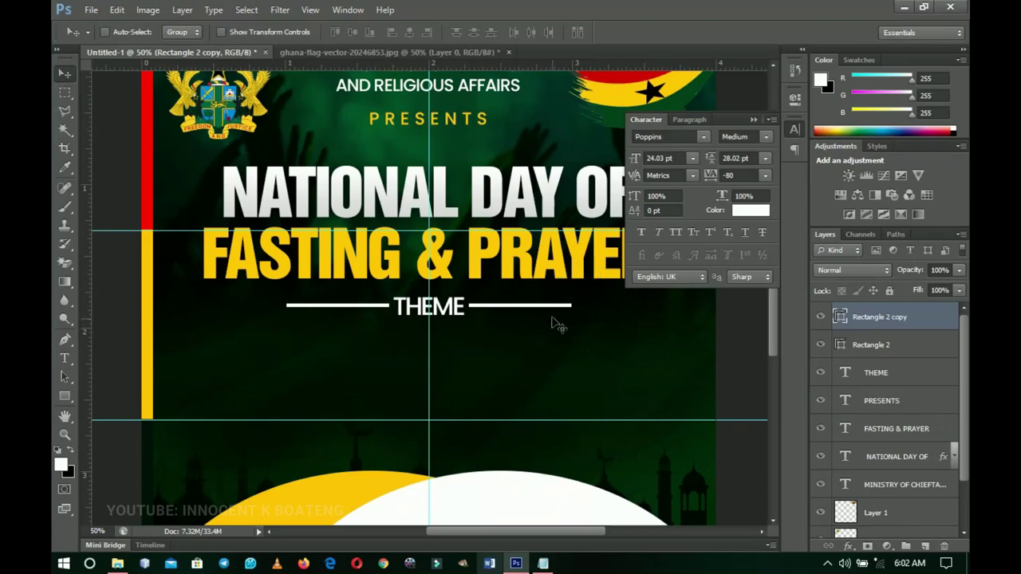
Duplicate the THEME text directly below itself and replace the copy's wording with GOD HEAR US from the Notepad file.
scroll(554, 323, down, 3)
click(882, 389)
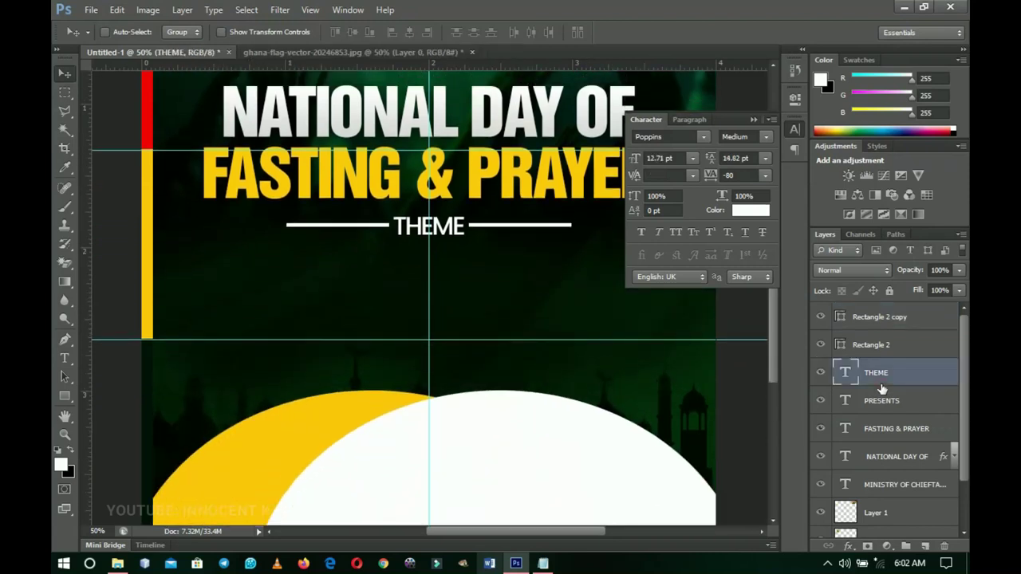
key(ctrl+j)
drag(451, 229, 462, 253)
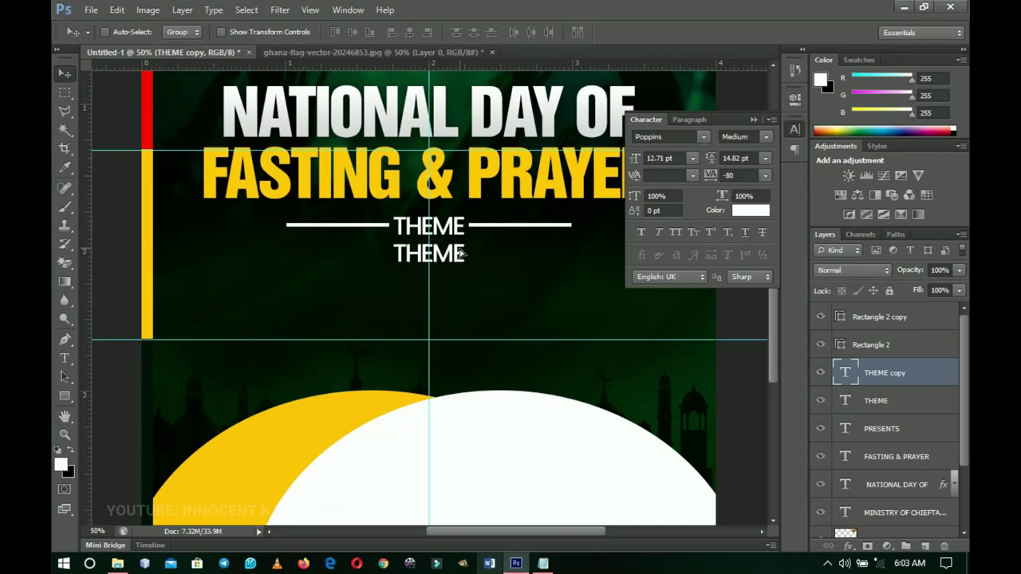
click(542, 563)
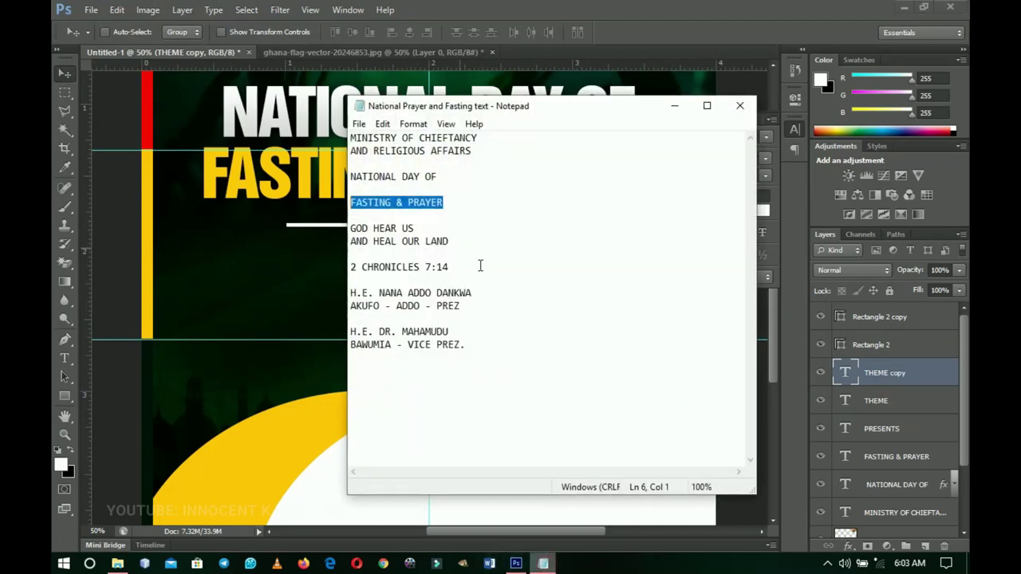
drag(418, 229, 352, 229)
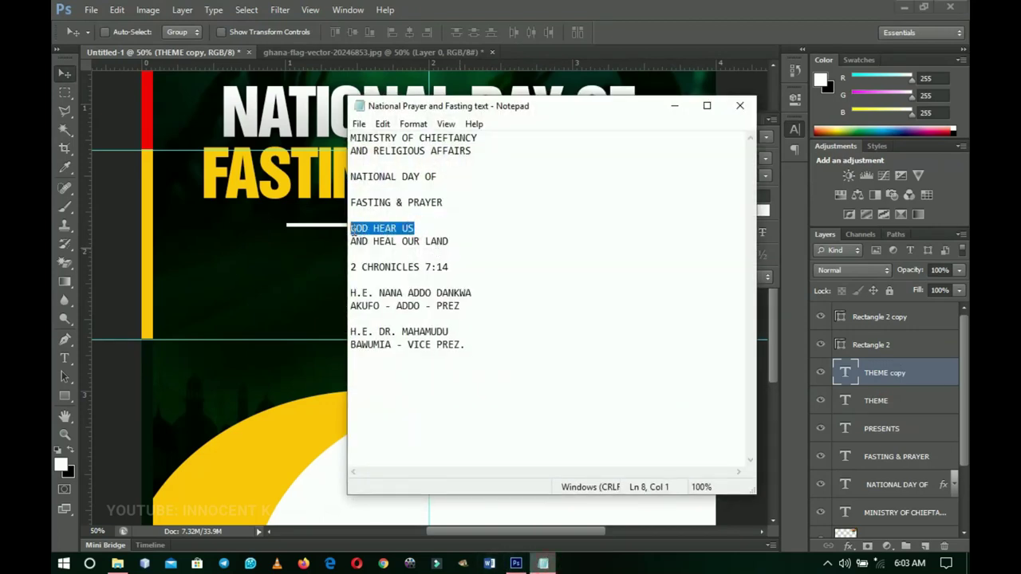
click(674, 106)
key(t)
double_click(450, 262)
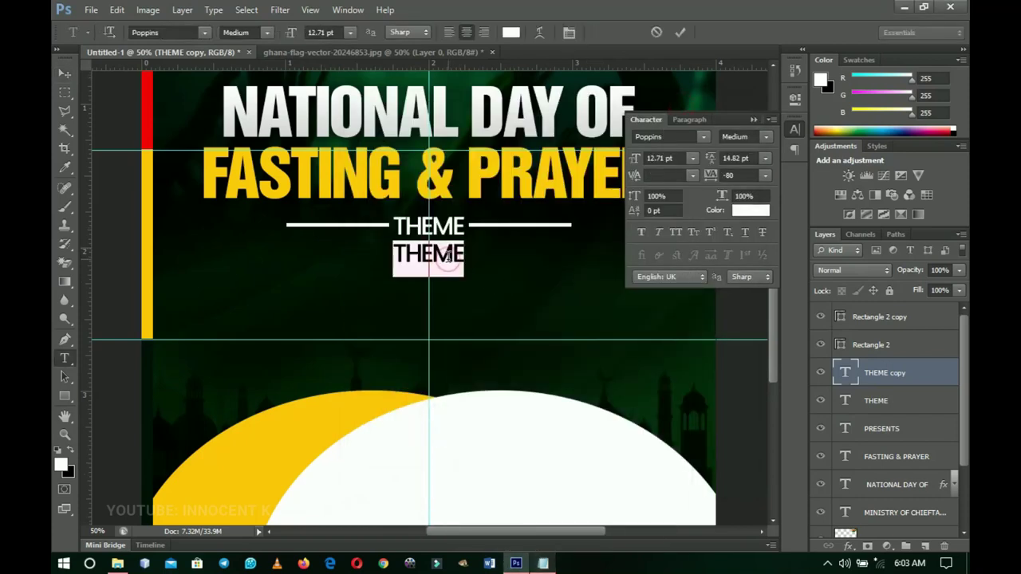
text(GOD HEAR US)
Set the GOD HEAR US text to Poppins SemiBold and scale it up from its centre to about 16.09 pt.
key(ctrl+a)
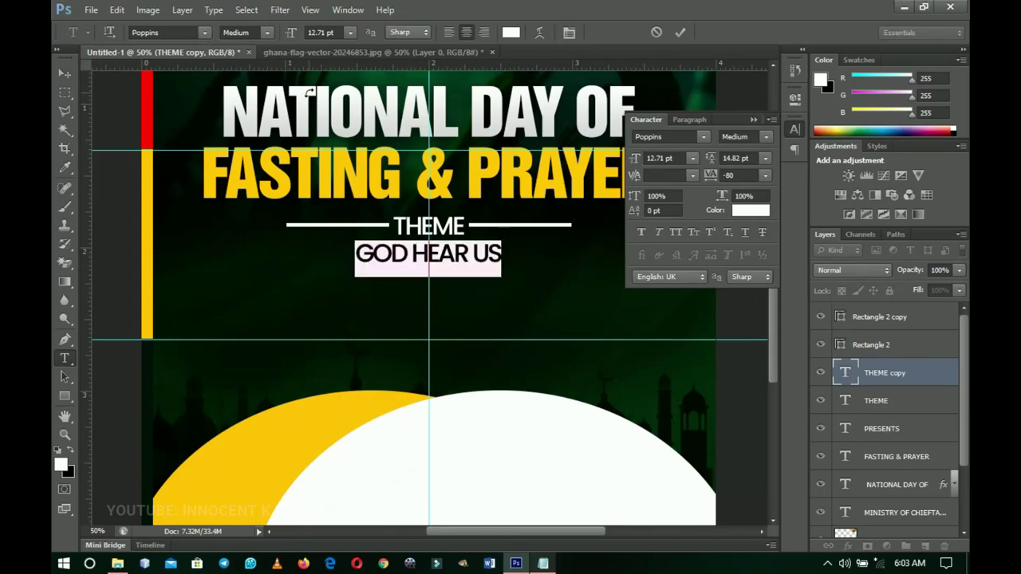
click(270, 31)
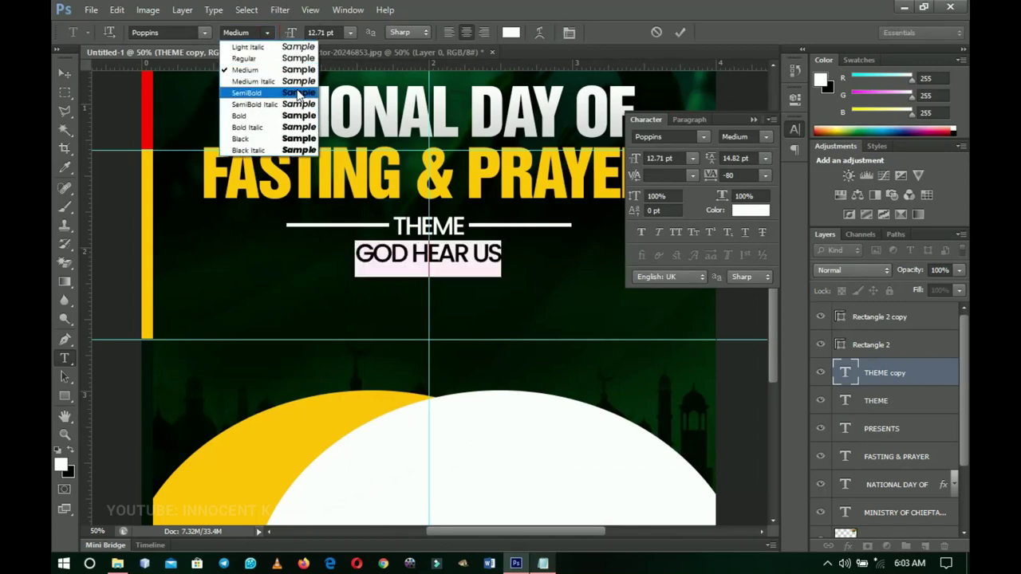
click(299, 98)
click(68, 72)
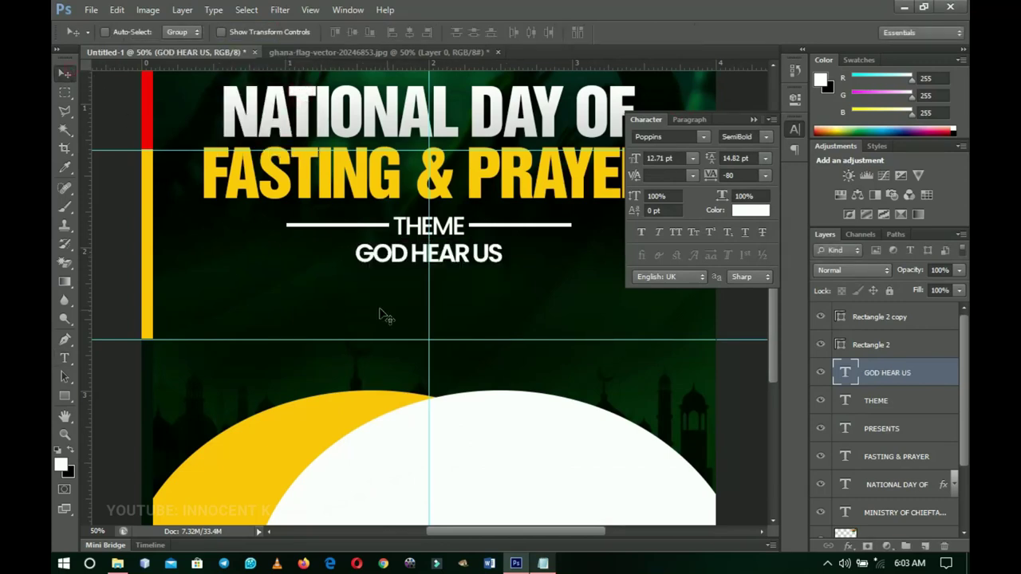
key(ctrl+t)
drag(501, 277, 518, 280)
key(Return)
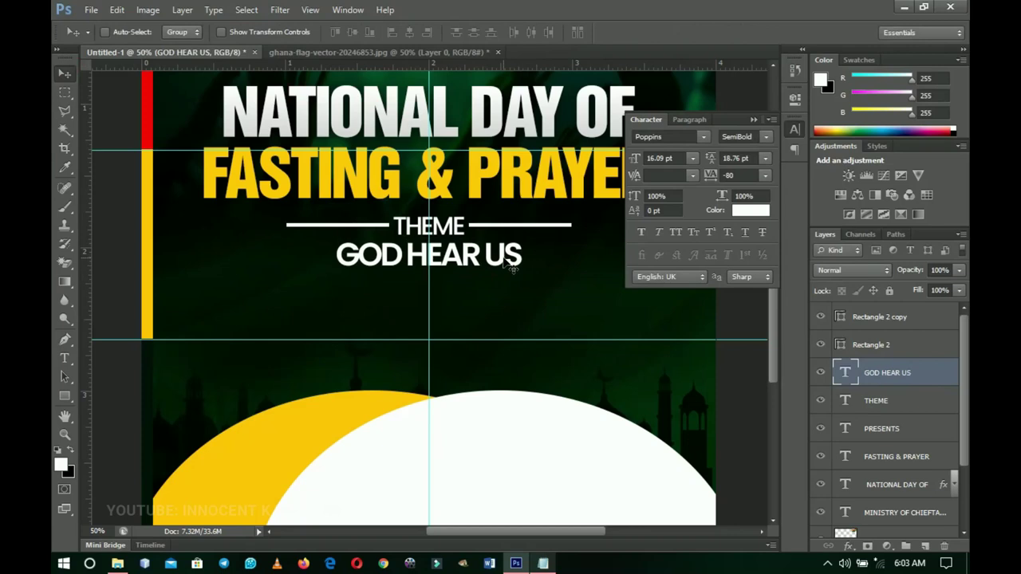
Duplicate the GOD HEAR US text and move the copy about 0.208 in straight down.
scroll(503, 267, down, 1)
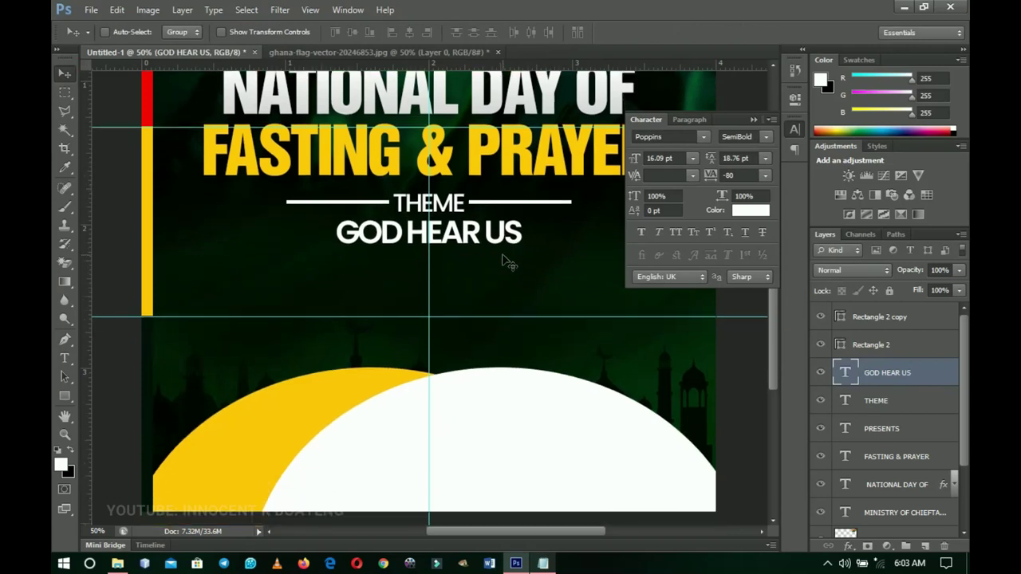
key(ctrl+j)
drag(495, 239, 492, 263)
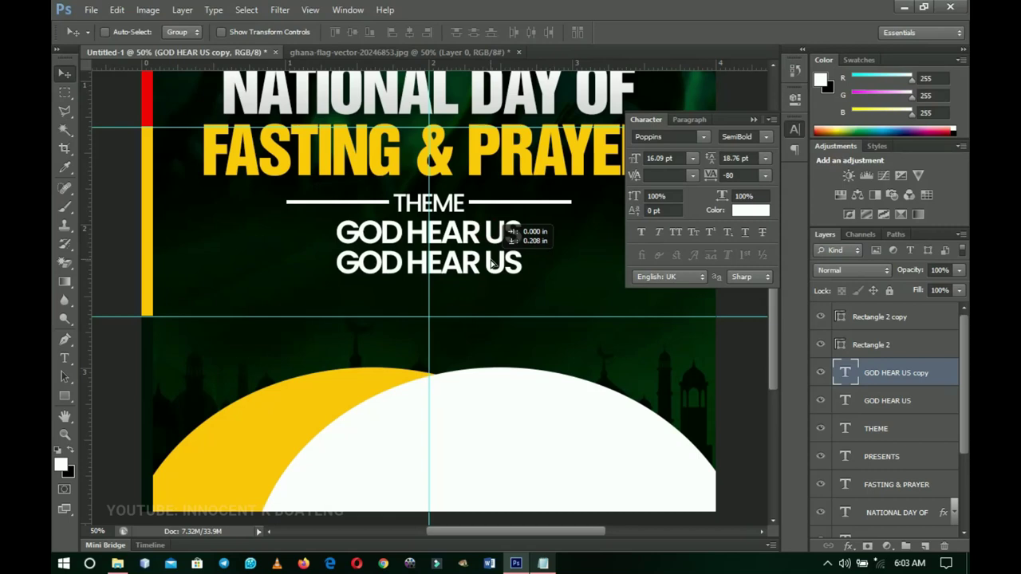
Replace the lower GOD HEAR US copy with AND HEAL OUR LAND, copied from the Notepad file.
click(542, 563)
drag(451, 241, 372, 240)
drag(452, 241, 352, 244)
key(ctrl+c)
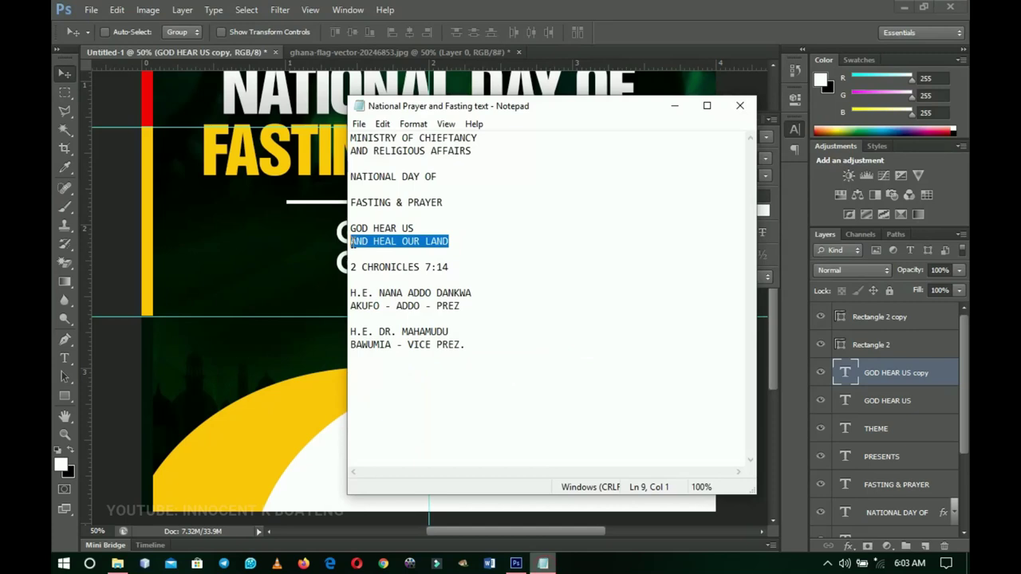
click(675, 106)
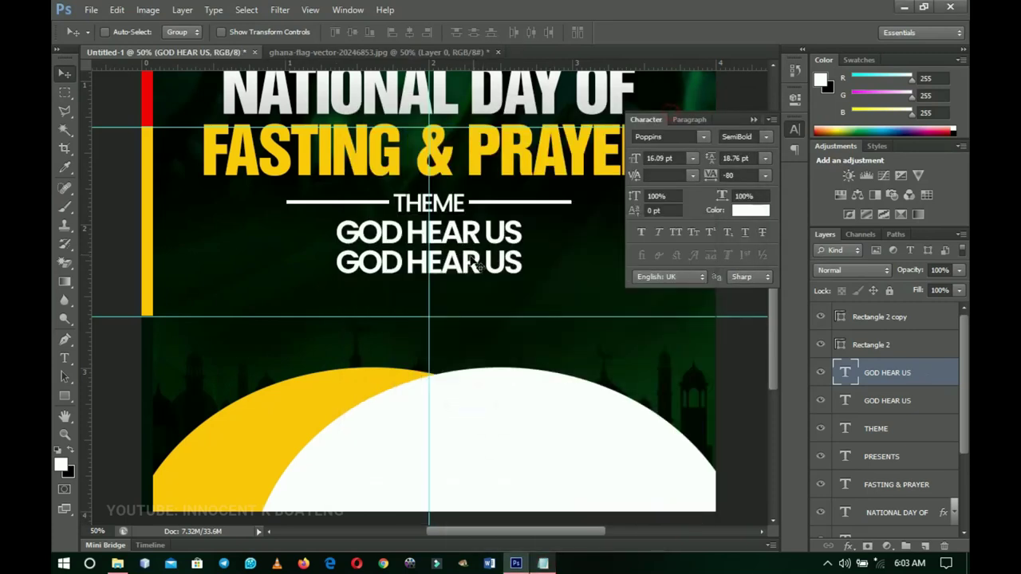
key(t)
click(464, 267)
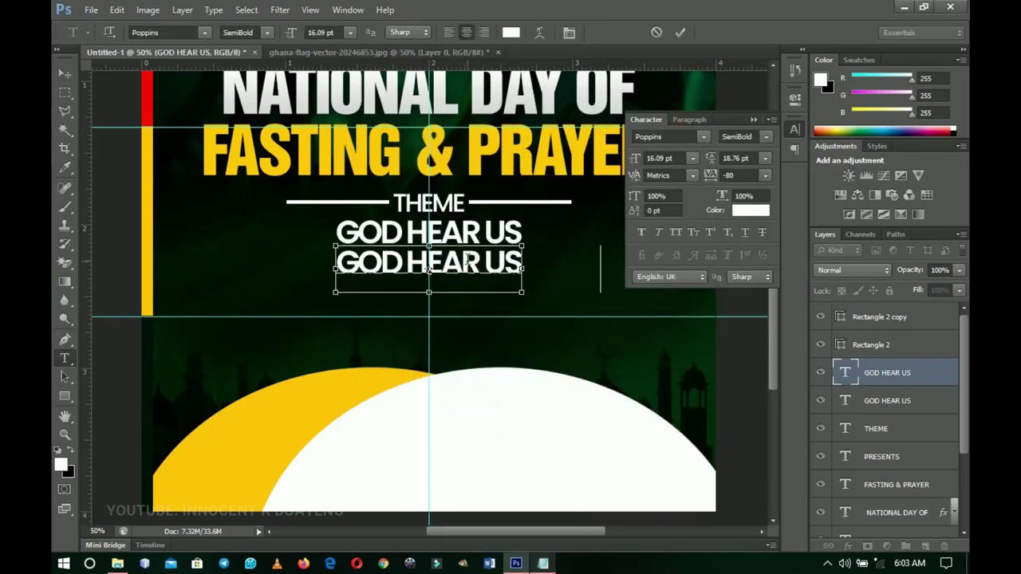
key(ctrl+v)
key(ctrl+a)
key(ctrl+v)
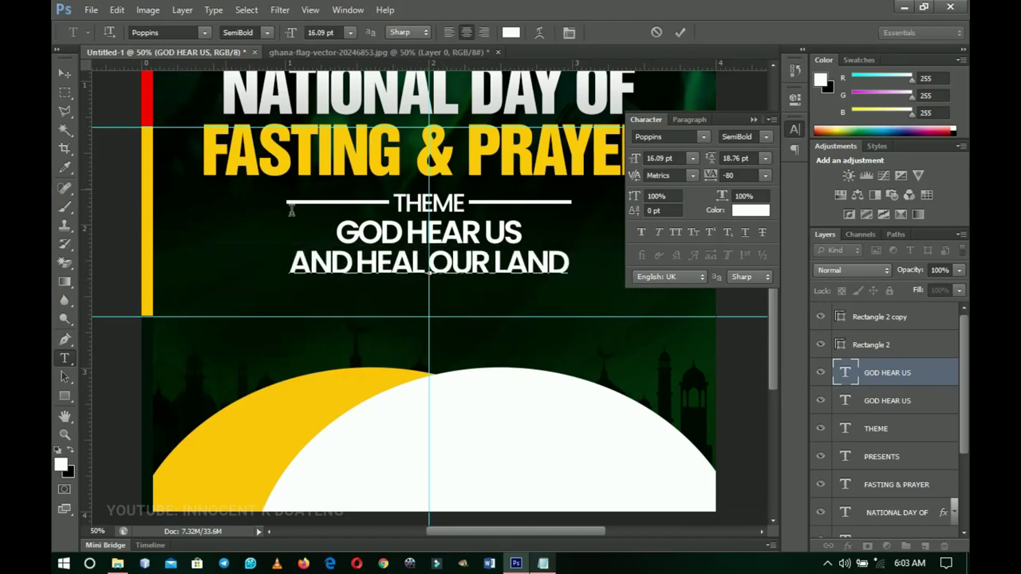
click(65, 72)
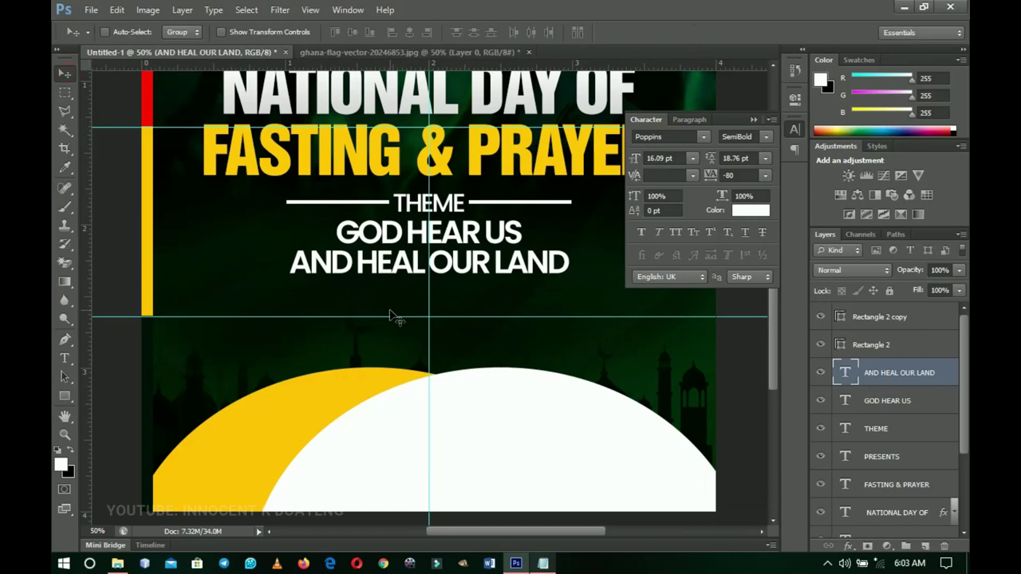
Scale the AND HEAL OUR LAND text down from its centre to about 15.09 pt.
key(ctrl+t)
drag(567, 286, 561, 290)
key(Return)
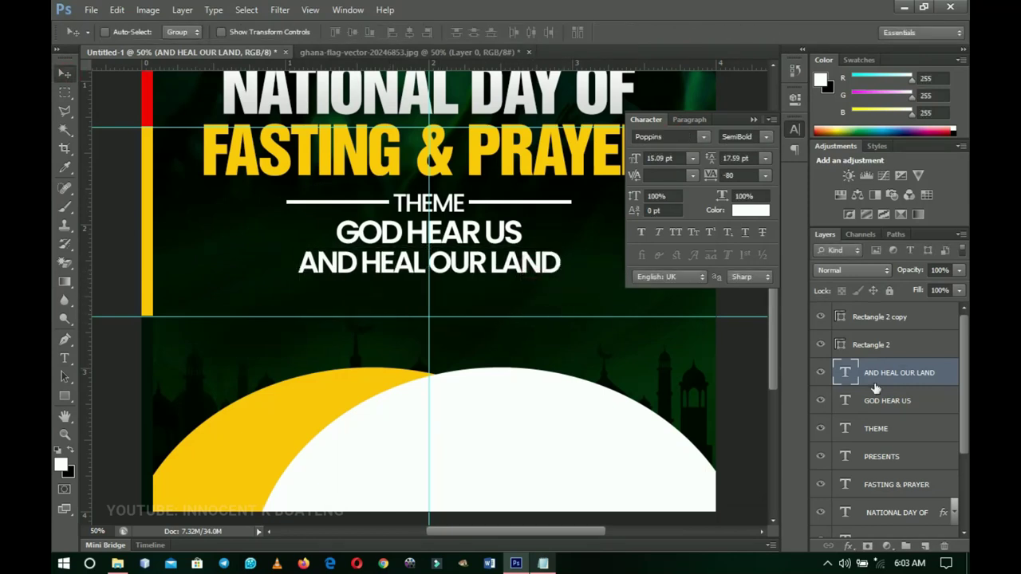
Duplicate the Rectangle 2 line beside THEME and move the copy straight down below AND HEAL OUR LAND.
click(860, 345)
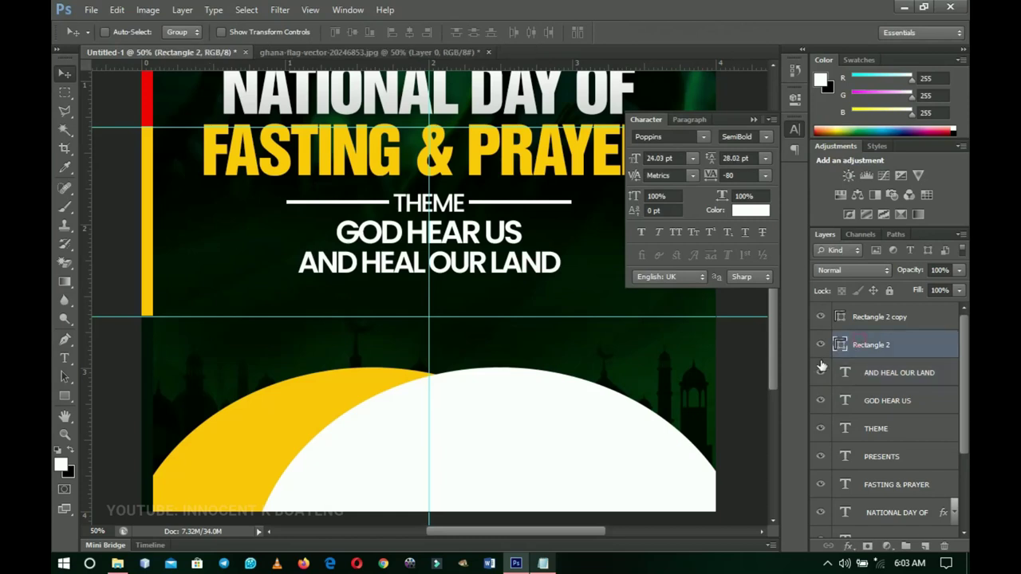
key(ctrl+j)
drag(514, 207, 519, 298)
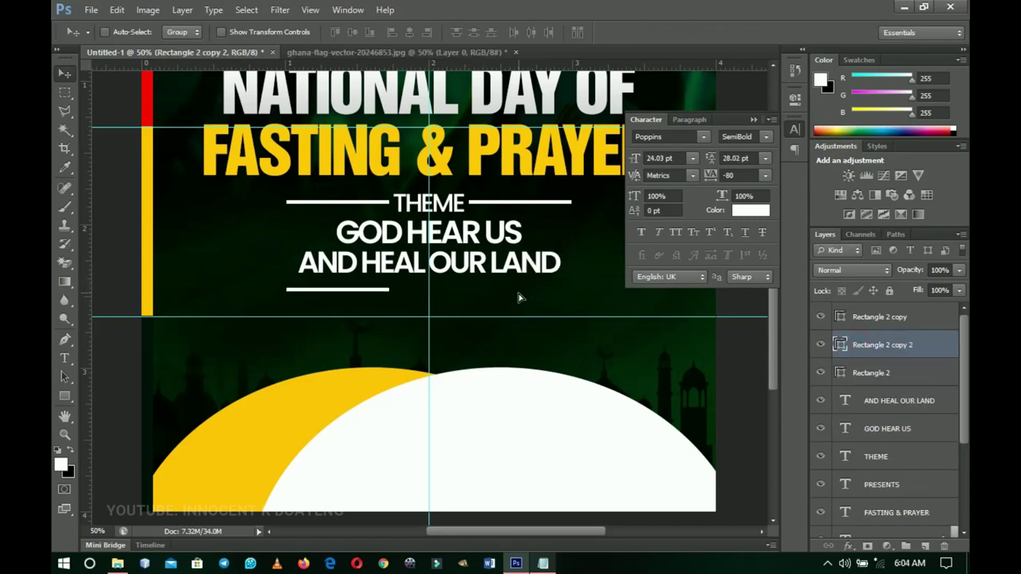
Stretch the lower line to about 367% of its width and centre it horizontally on the flyer.
key(ctrl+t)
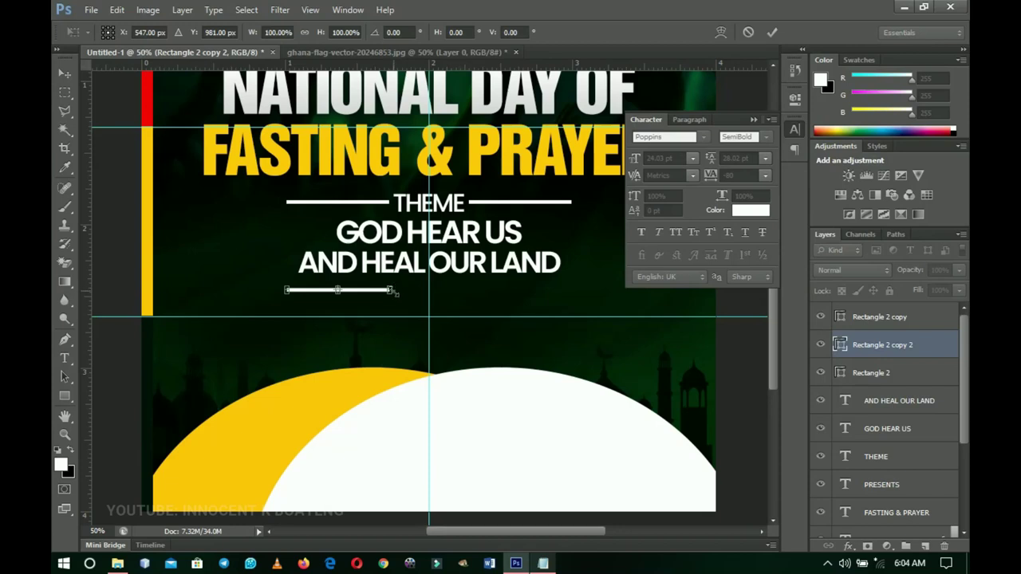
drag(397, 291, 670, 256)
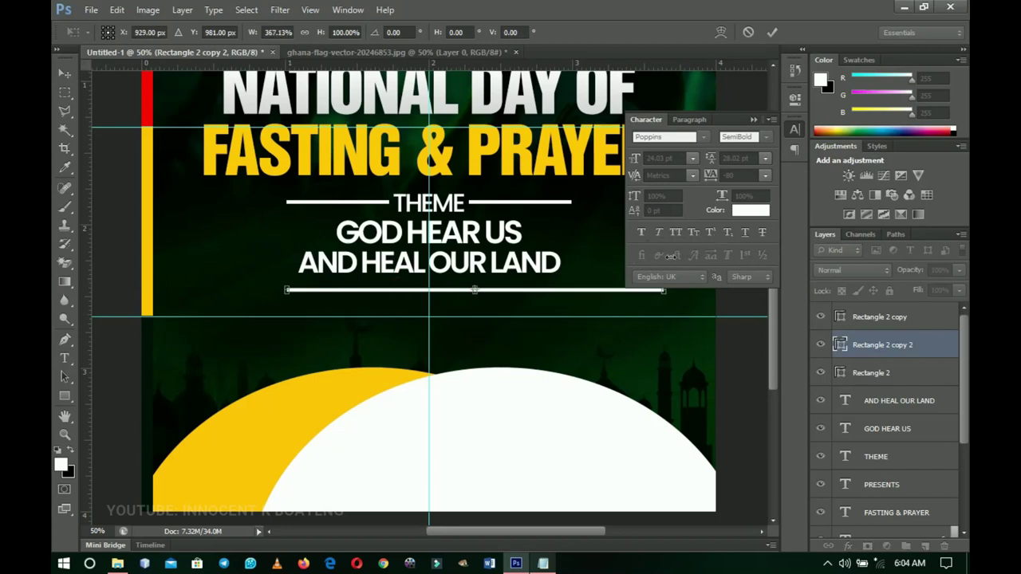
click(770, 34)
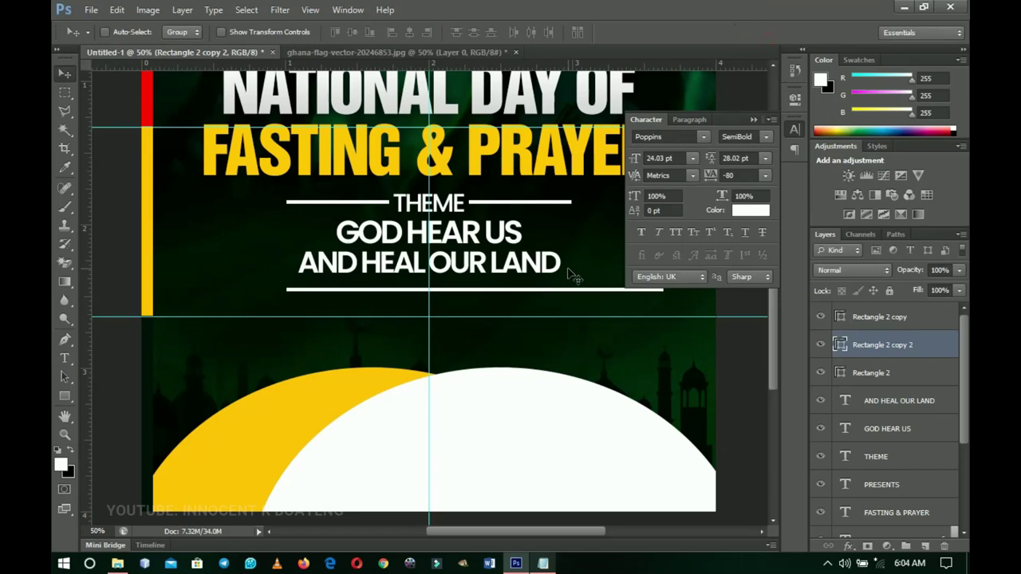
key(ctrl+a)
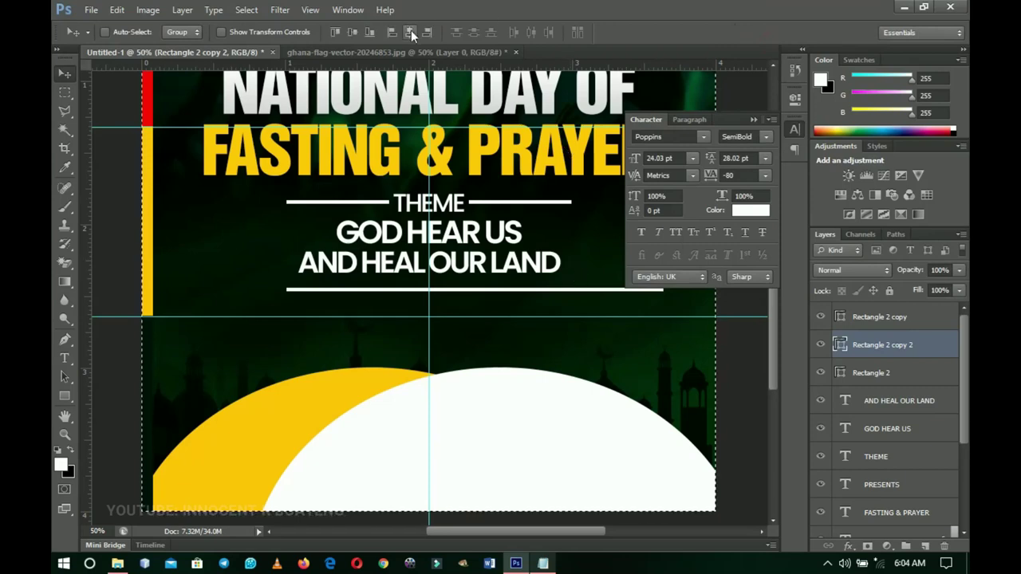
click(411, 30)
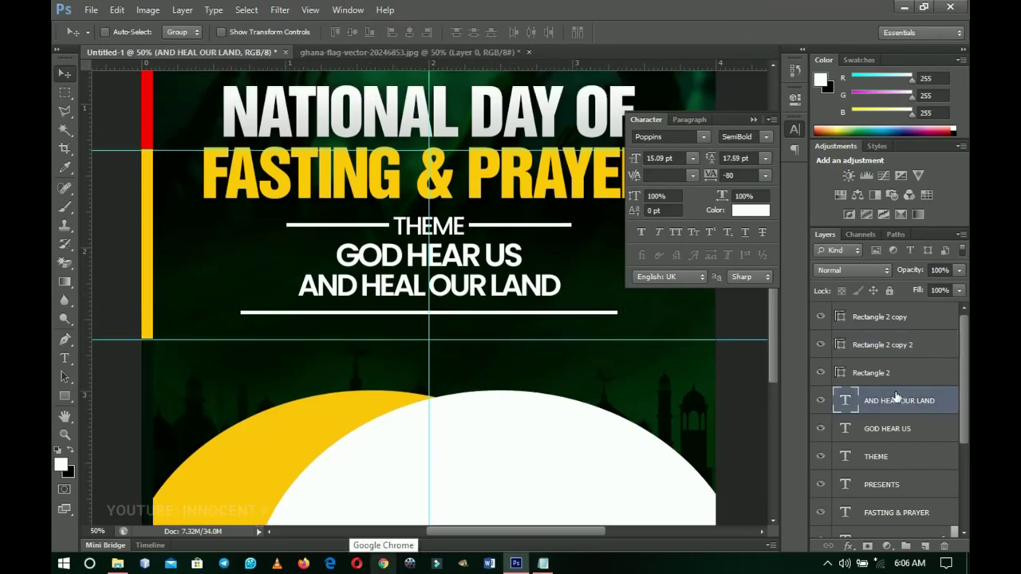
Duplicate AND HEAL OUR LAND below the long line and replace the copy's wording with 2 CHRONICLES 7:14 from the Notepad file.
key(ctrl+j)
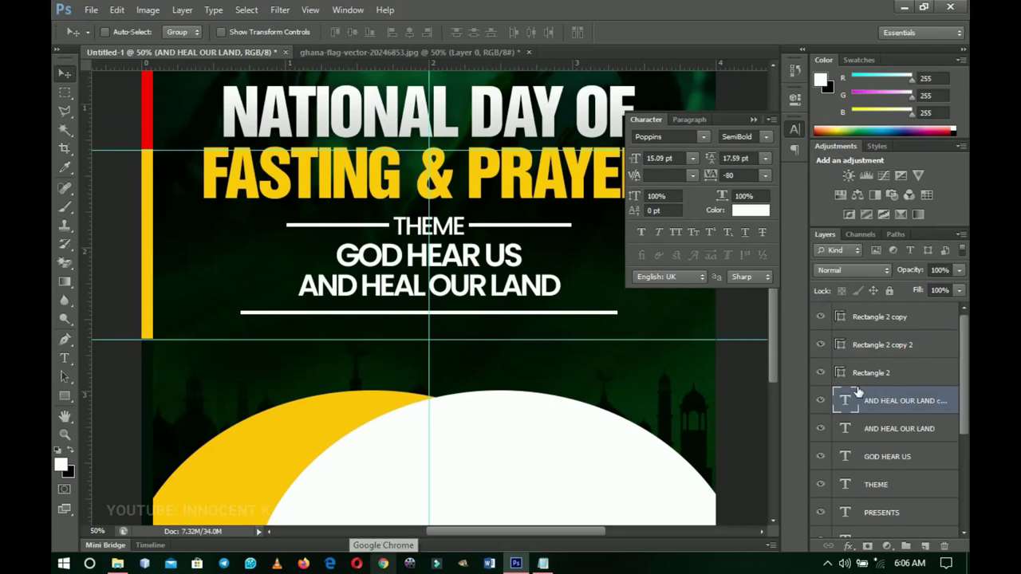
mouse_move(501, 288)
mouse_down()
mouse_move(500, 343)
mouse_move(510, 339)
mouse_up()
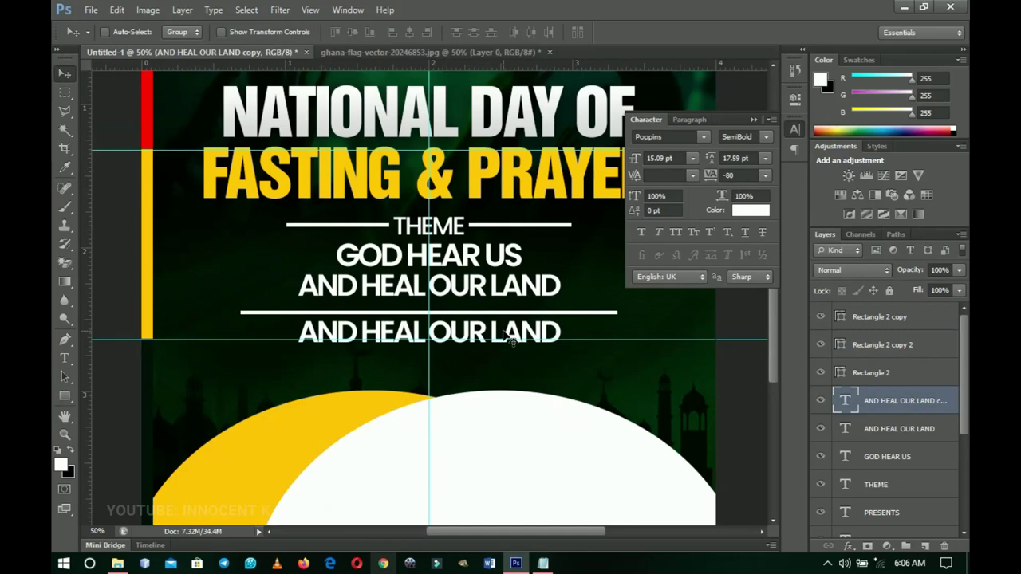
key(t)
click(495, 339)
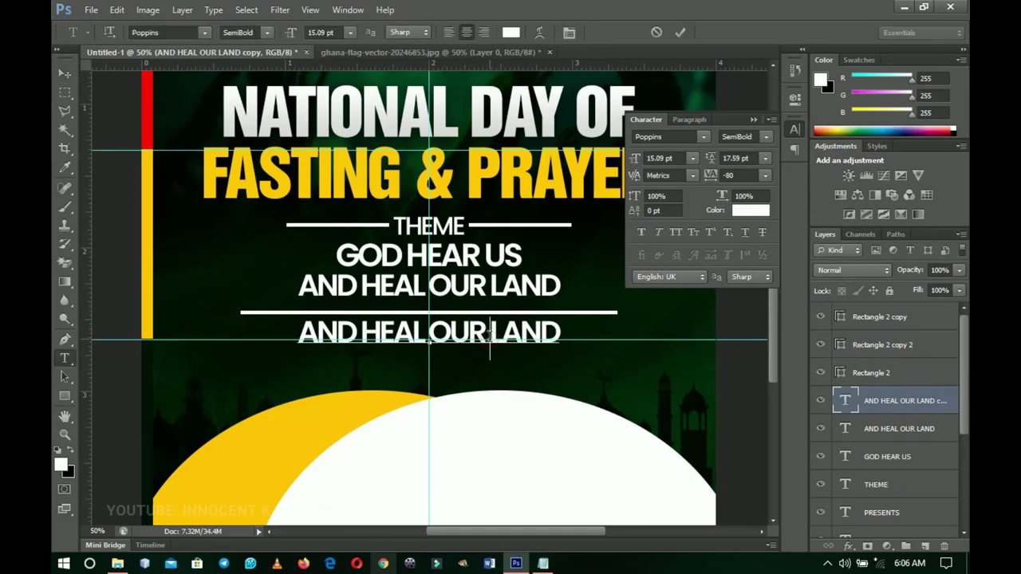
key(ctrl+a)
click(542, 563)
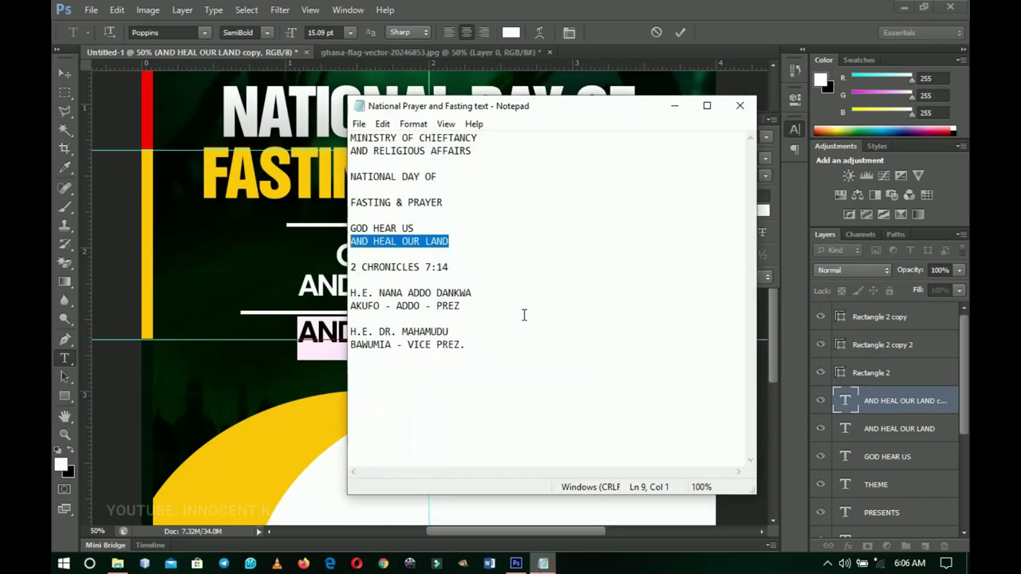
drag(456, 268, 341, 267)
key(ctrl+c)
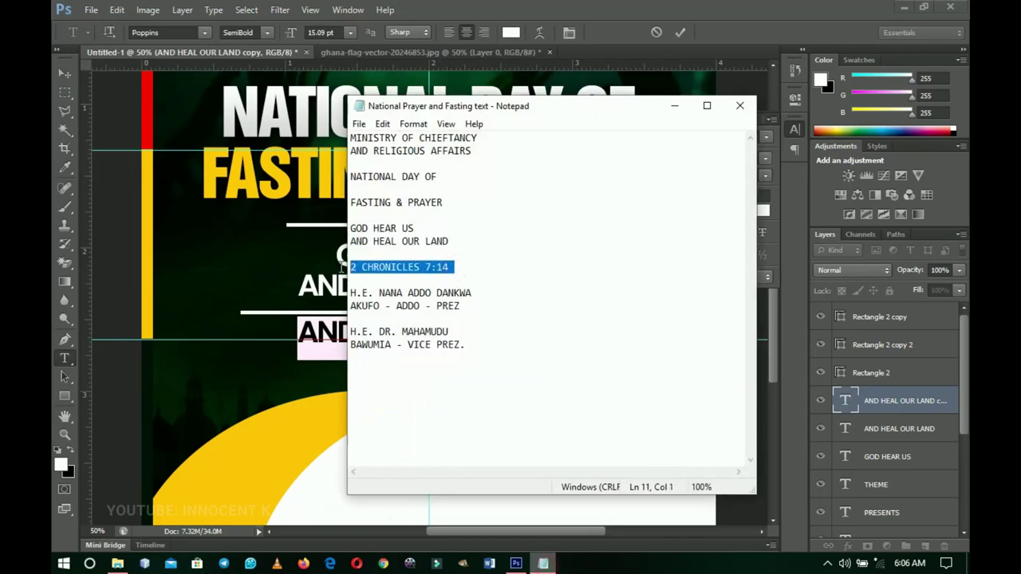
click(675, 106)
key(ctrl+v)
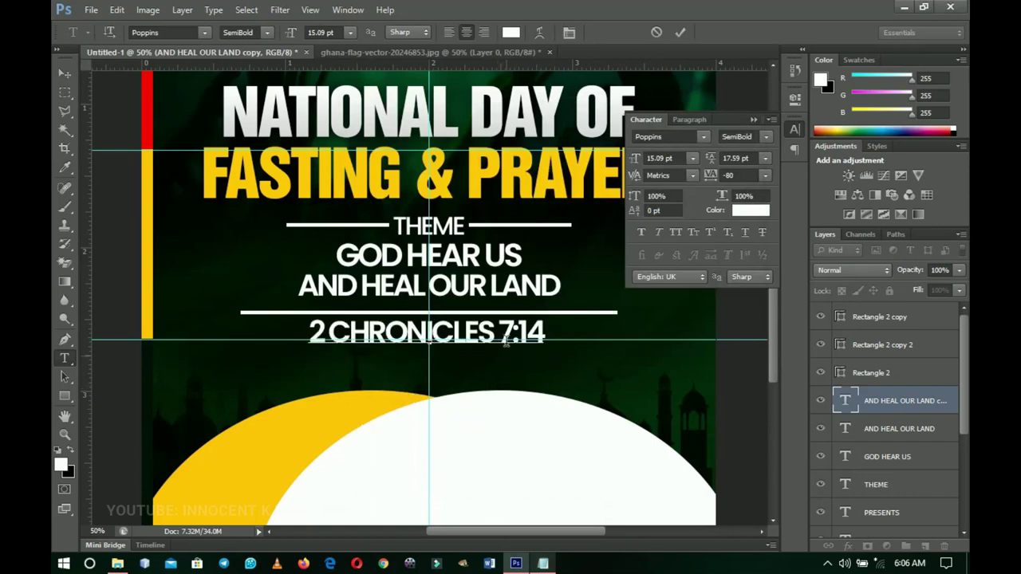
Set the 2 CHRONICLES 7:14 text to the Poppins Medium weight.
key(ctrl+a)
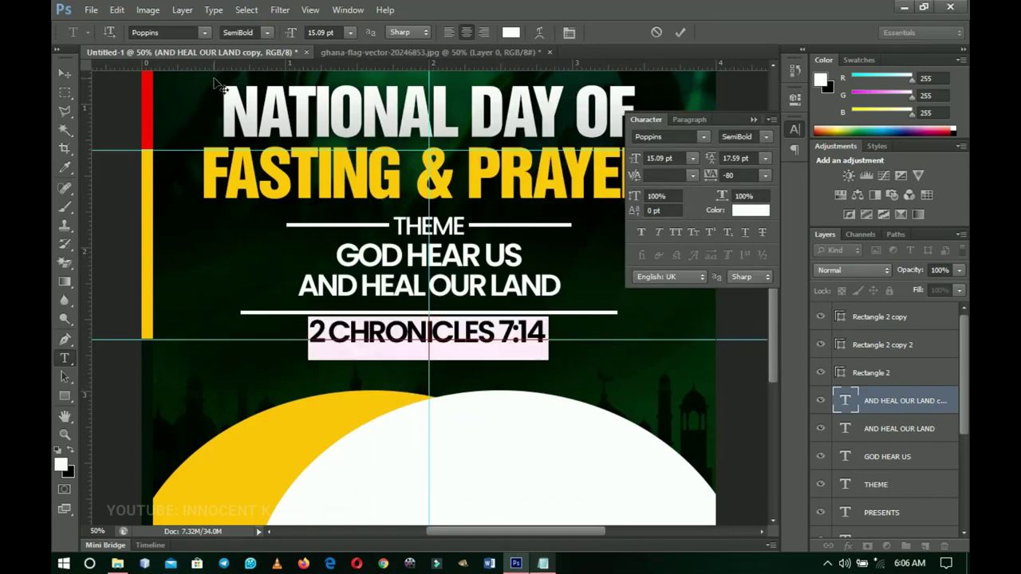
click(268, 32)
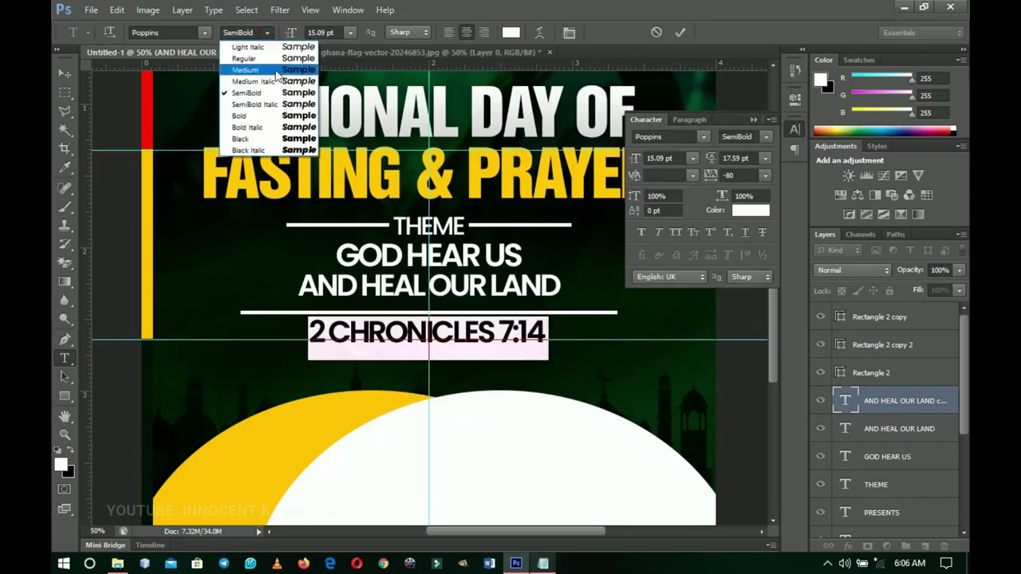
click(275, 70)
click(64, 75)
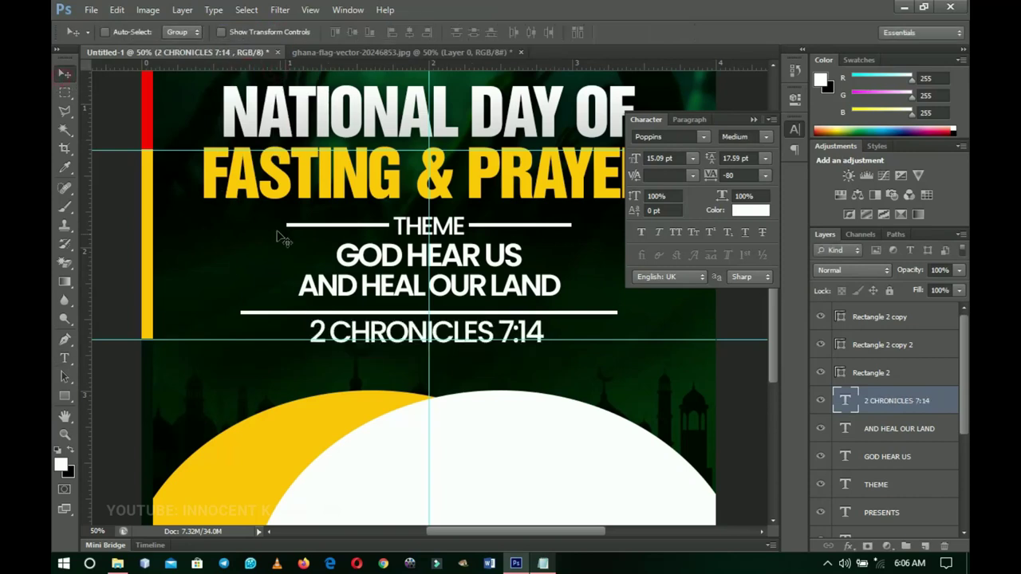
Scale the 2 CHRONICLES 7:14 text down to about 56% and nudge it up closer to the long line.
key(ctrl+t)
drag(545, 363, 496, 349)
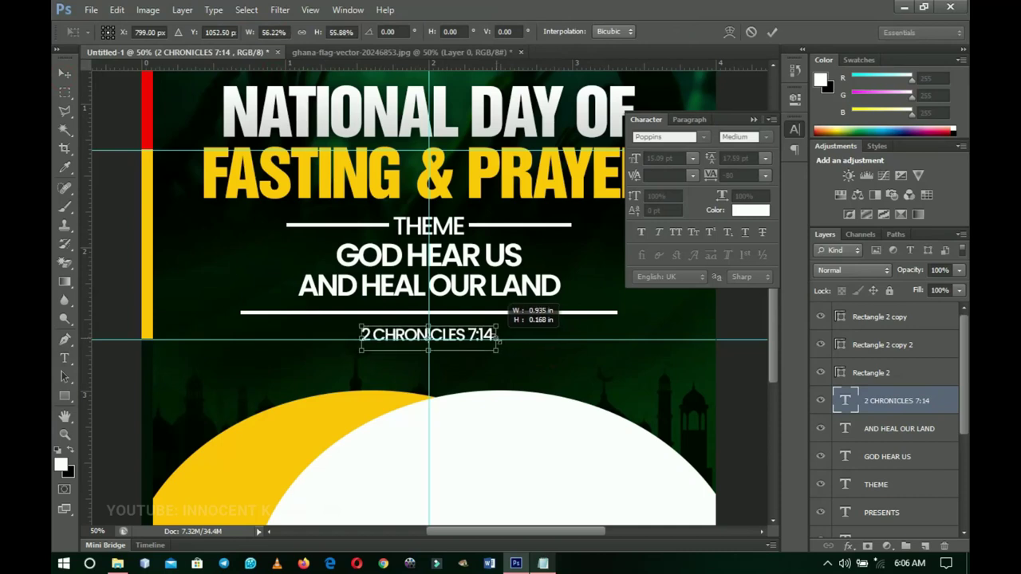
key(Return)
key(Up)
key(Up)
key(Up)
key(Up)
key(Up)
key(Up)
key(Up)
key(Up)
key(Up)
key(Up)
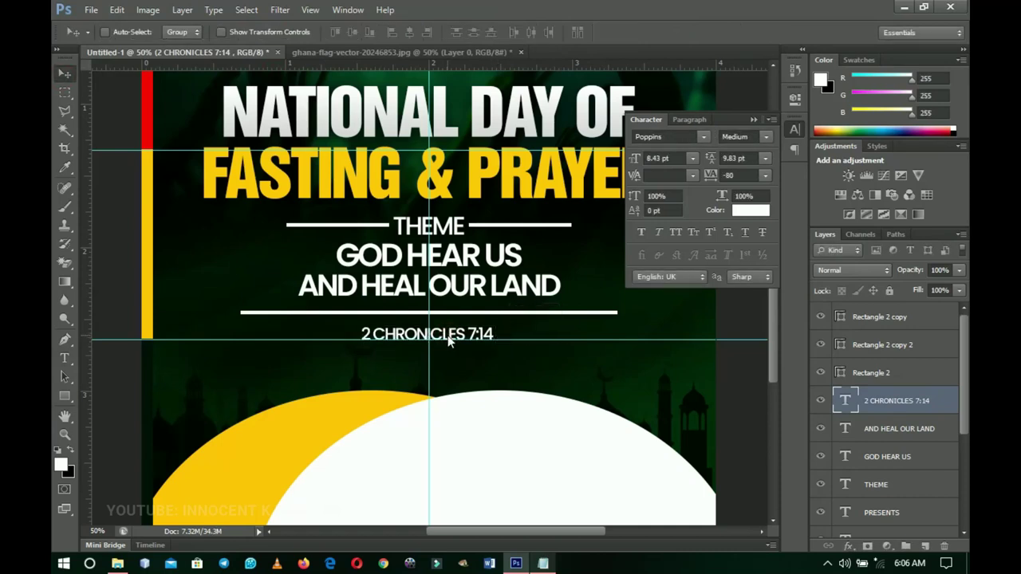
key(Up)
key(Up)
key(Up)
key(Up)
key(Up)
key(Up)
key(Up)
key(Up)
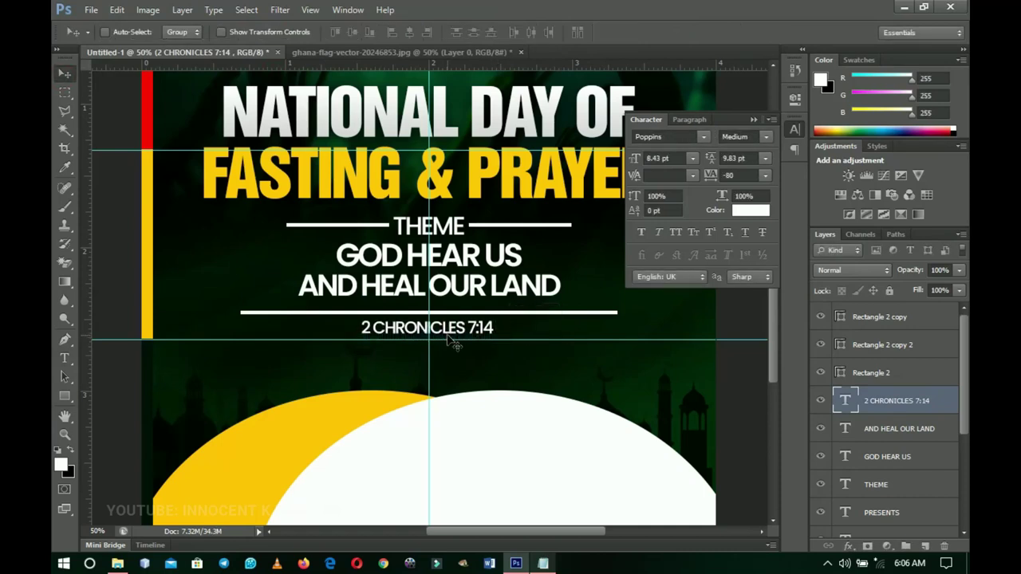
Recolour the 2 CHRONICLES 7:14 text yellow (ffca00), sampled from the FASTING & PRAYER title.
key(t)
click(449, 331)
key(ctrl+a)
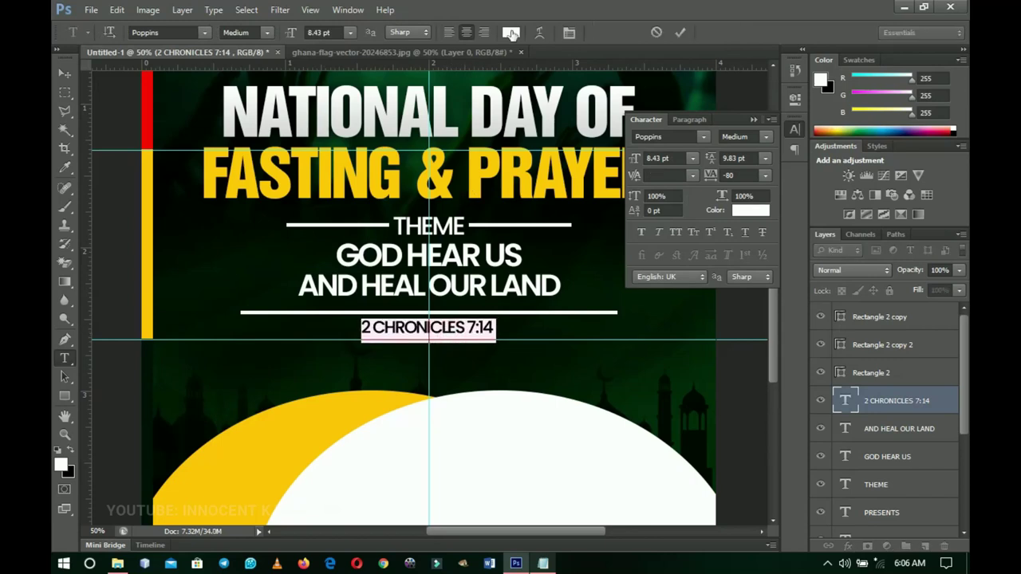
click(510, 32)
click(499, 163)
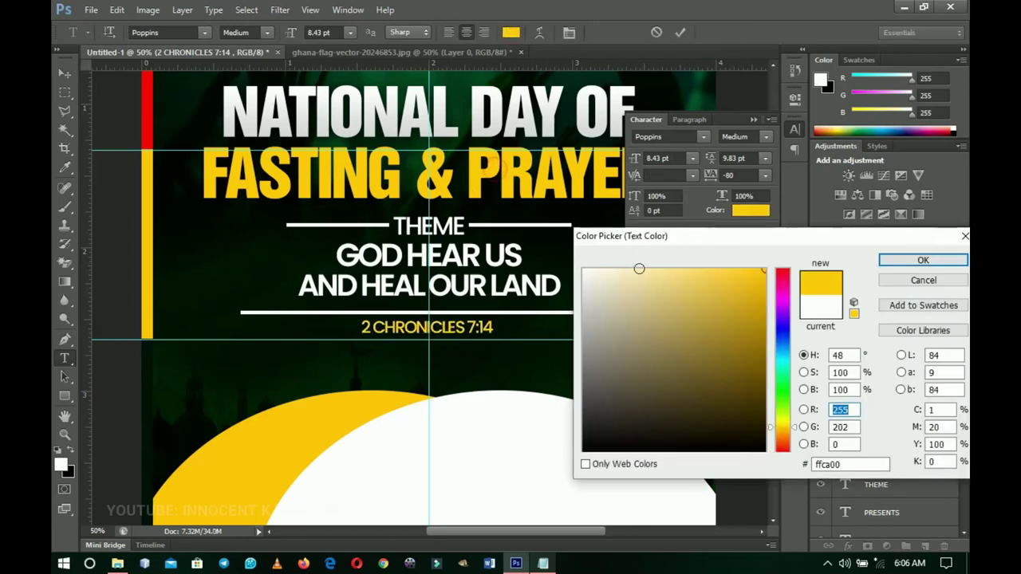
click(923, 261)
click(64, 73)
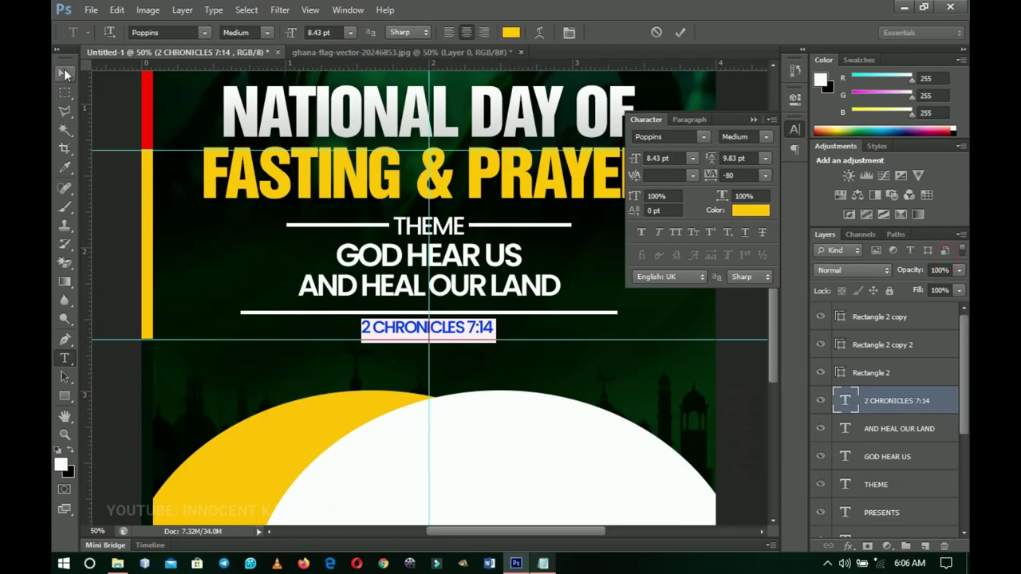
Group the layers from Rectangle 2 copy through THEME and name the group Theme.
scroll(431, 319, down, 3)
click(859, 319)
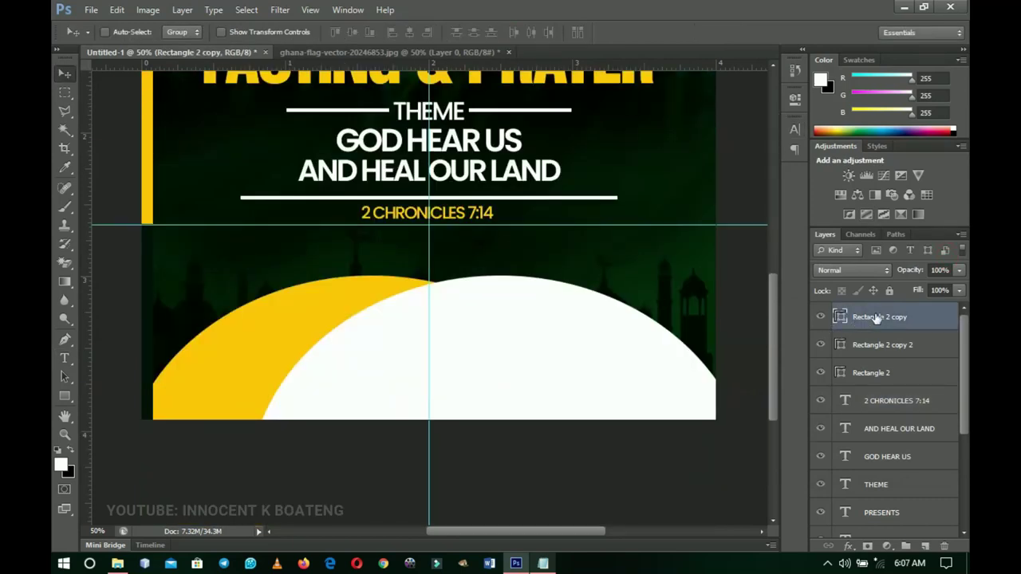
shift+click(875, 486)
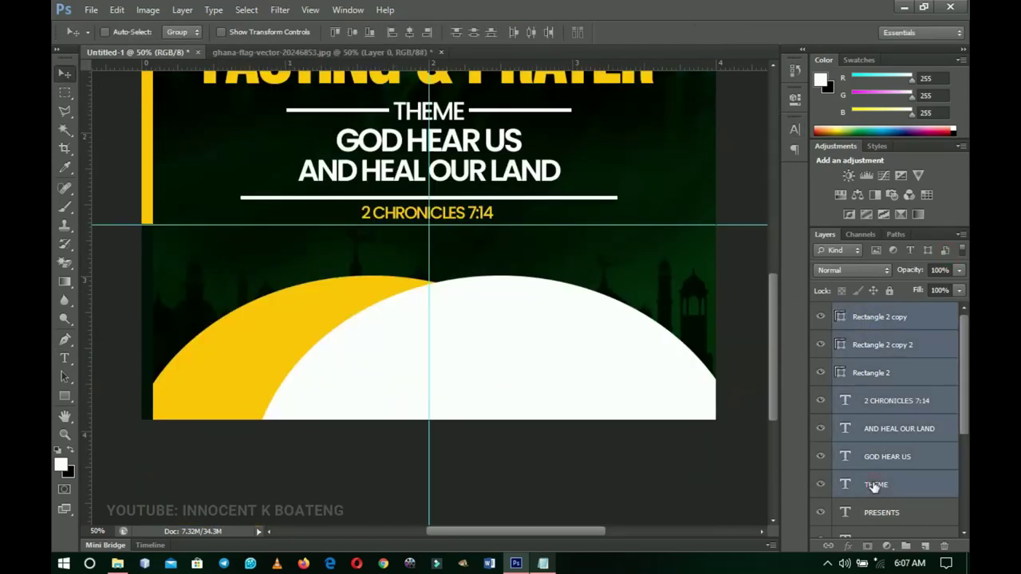
key(ctrl+g)
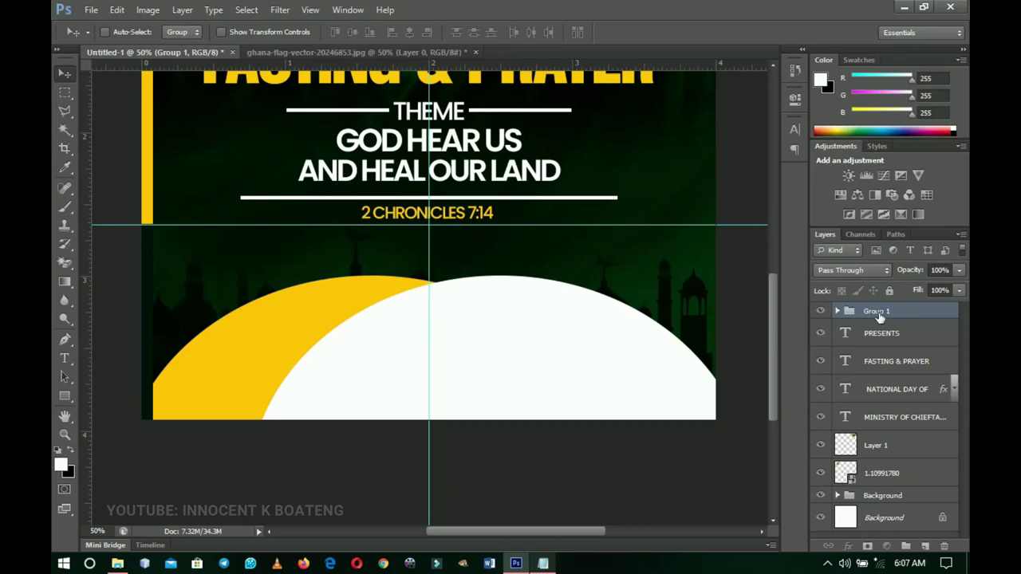
double_click(878, 311)
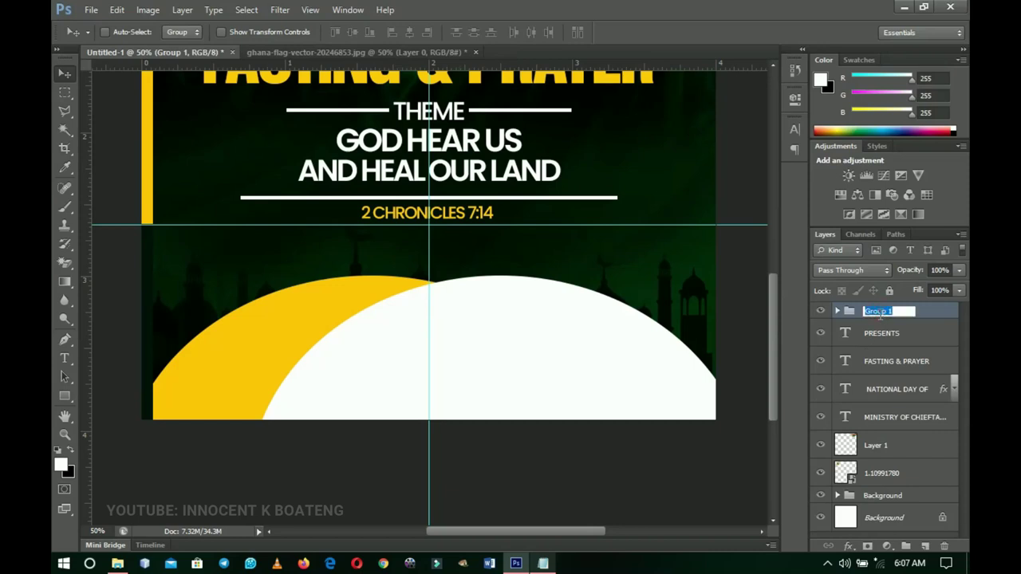
text(Theme)
key(Return)
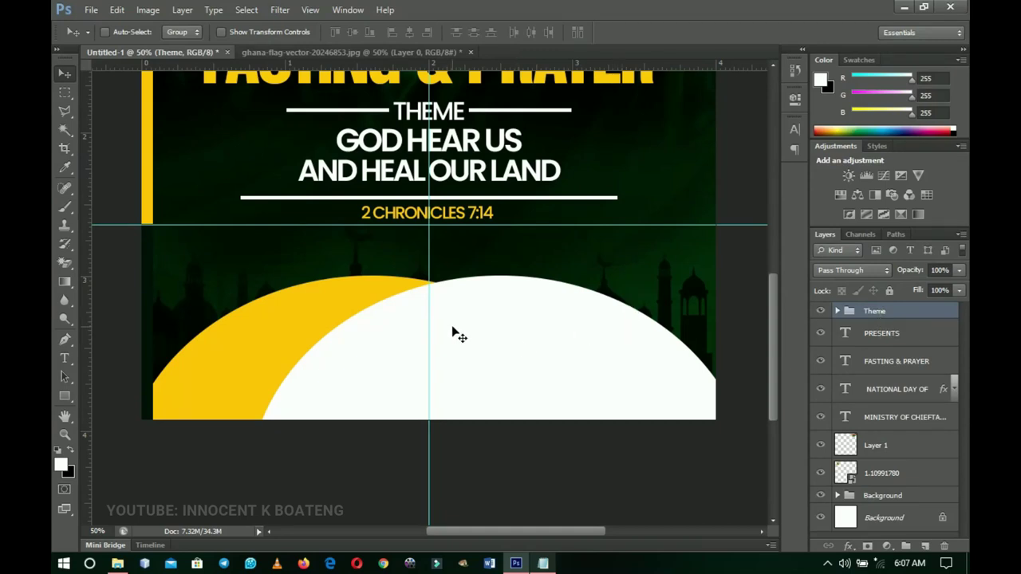
Close the ghana-flag-vector-20246853.jpg document without saving its changes.
click(392, 53)
click(471, 52)
click(514, 221)
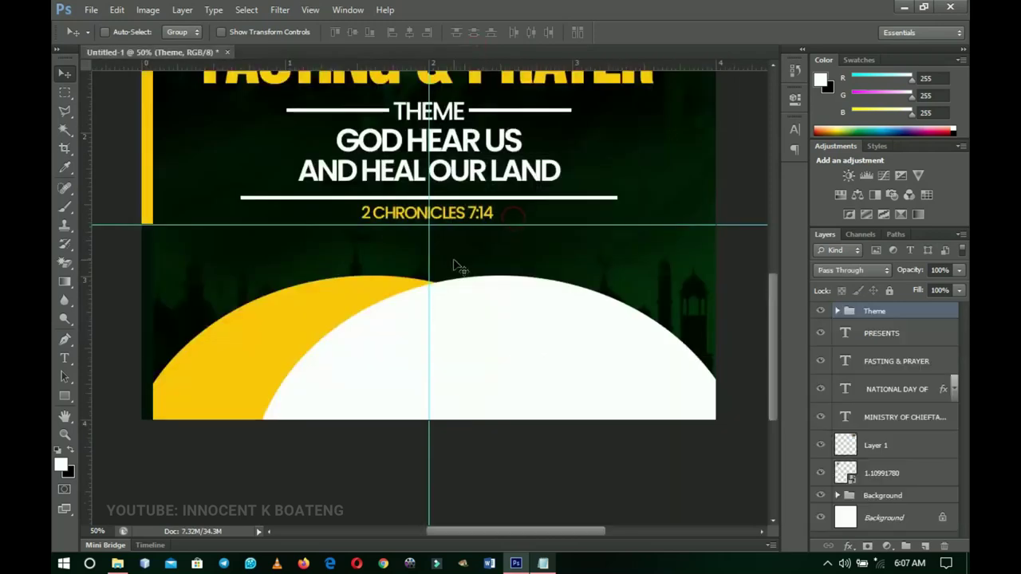
Place the Nana and Bawumia image from the resources folder over the curved shapes, scaled to about 89%.
click(117, 563)
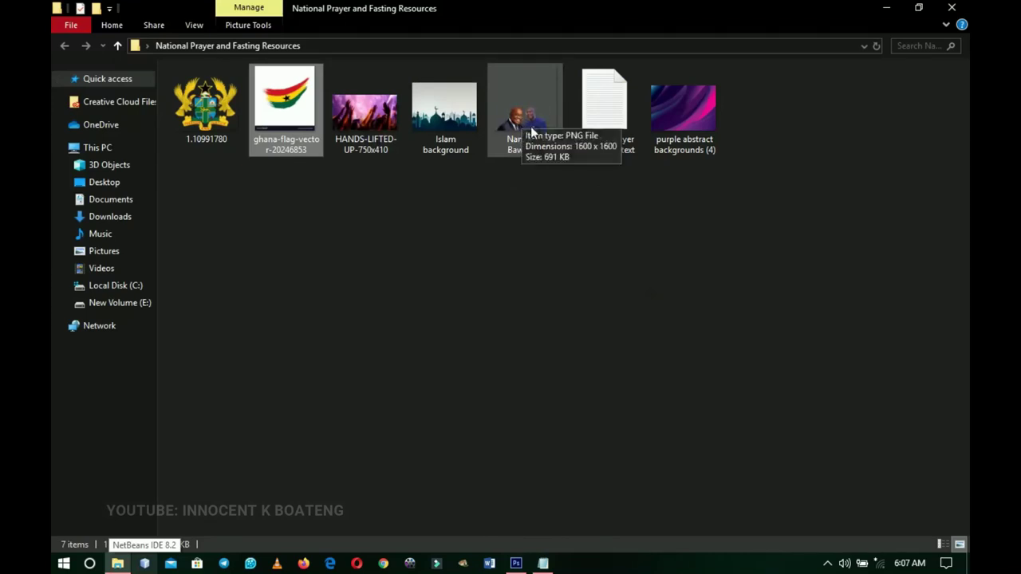
drag(533, 132, 484, 390)
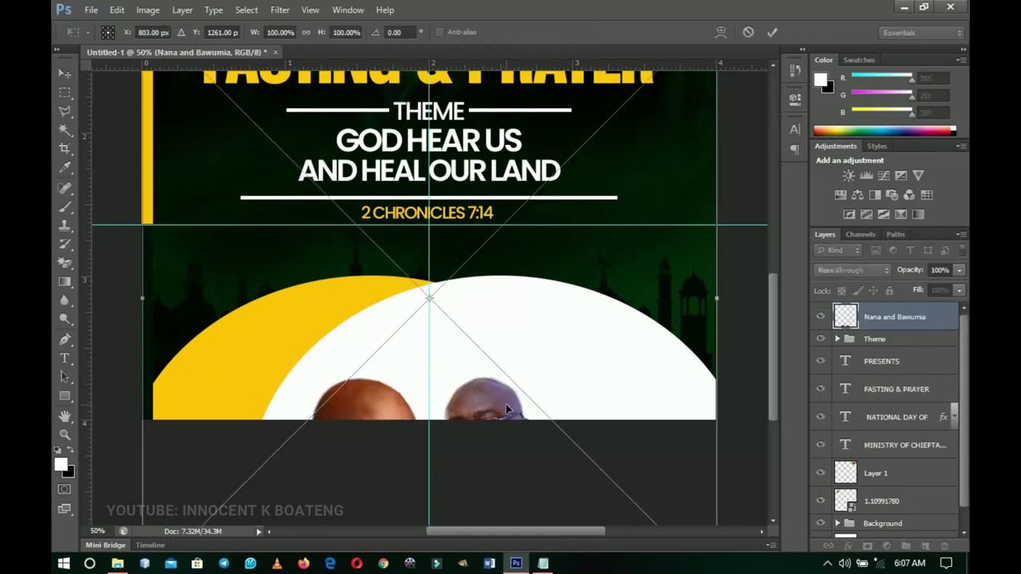
drag(593, 351, 587, 267)
drag(586, 304, 593, 291)
drag(716, 445, 674, 415)
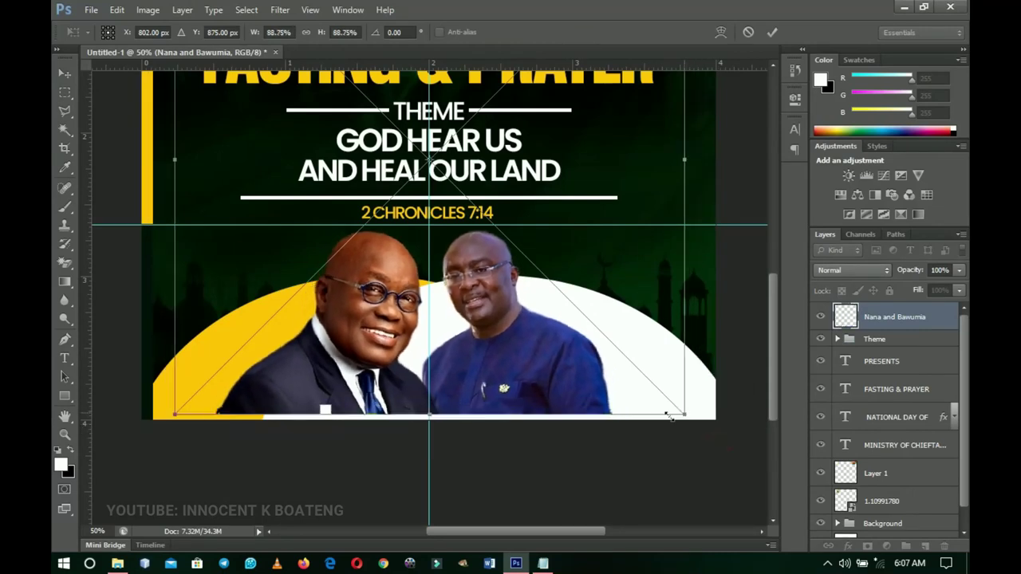
key(Return)
Move the Nana and Bawumia image down to the flyer's bottom edge and centre it horizontally on the canvas.
drag(523, 343, 538, 358)
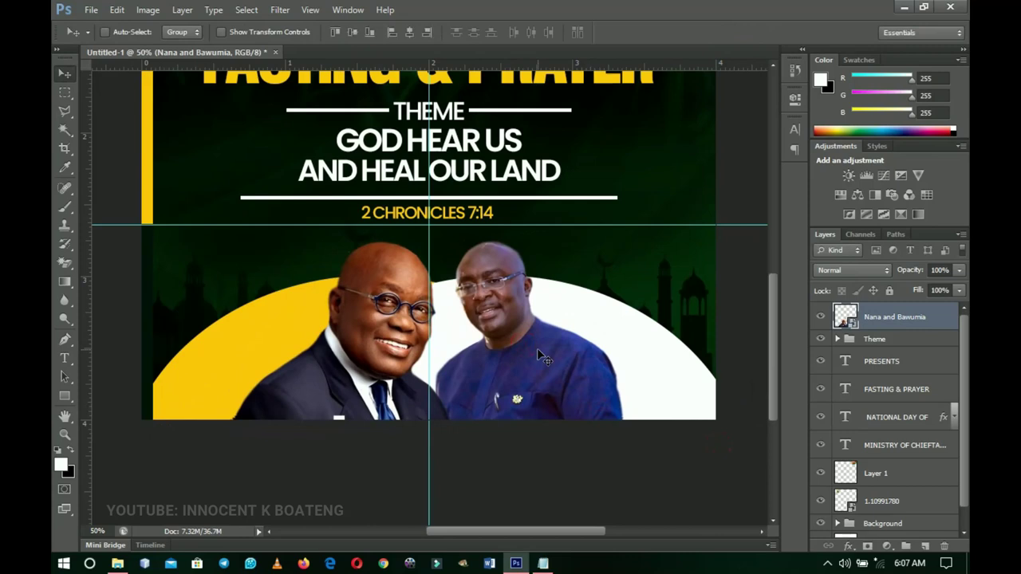
key(ctrl+a)
click(408, 33)
key(ctrl+d)
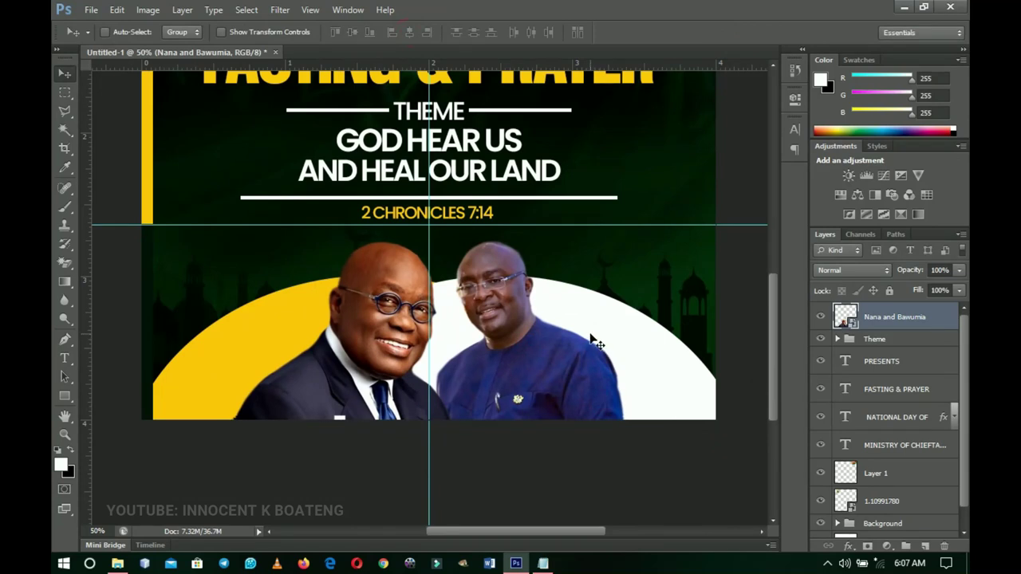
Add a text layer above the yellow curve with H.E. NANA ADDO DANKWA AKUFO - ADDO - PREZ copied from the Notepad file.
key(z)
key(ctrl+0)
key(alt)
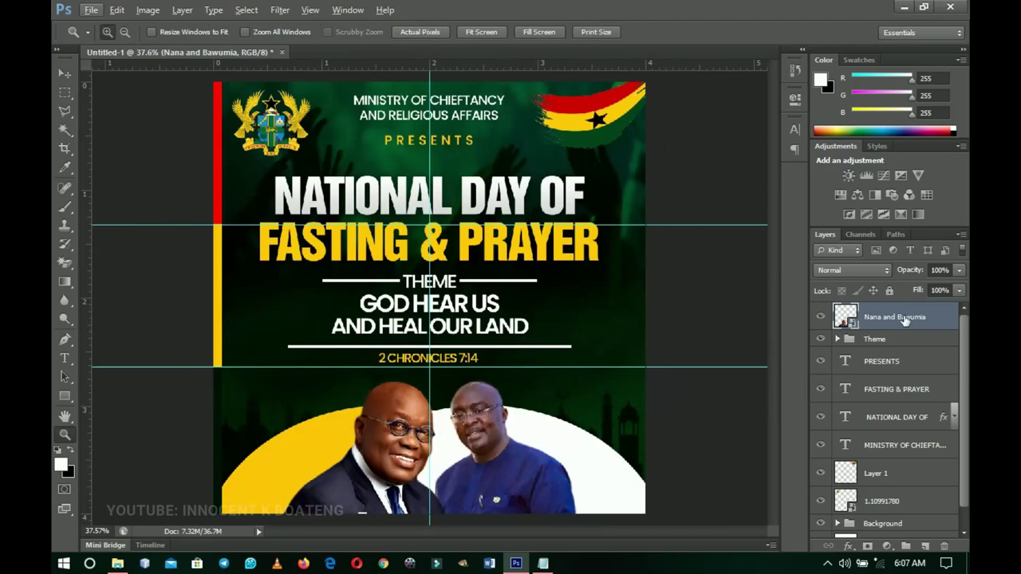
click(514, 302)
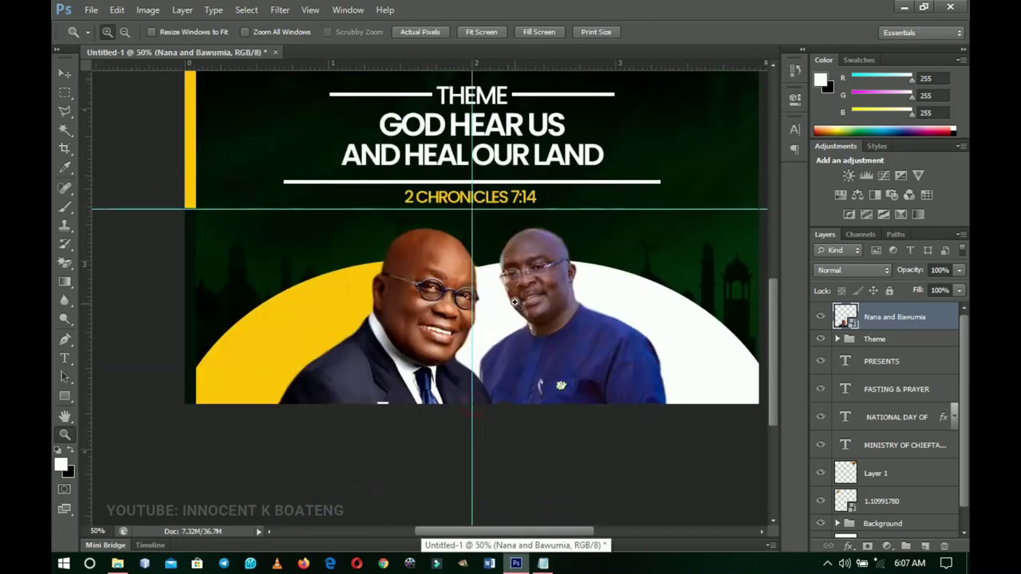
key(t)
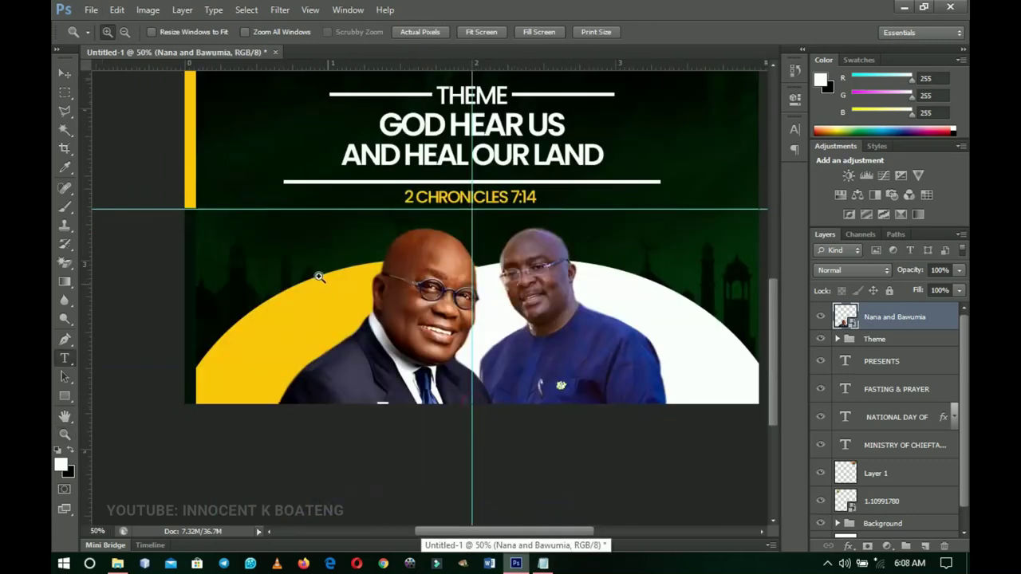
click(303, 254)
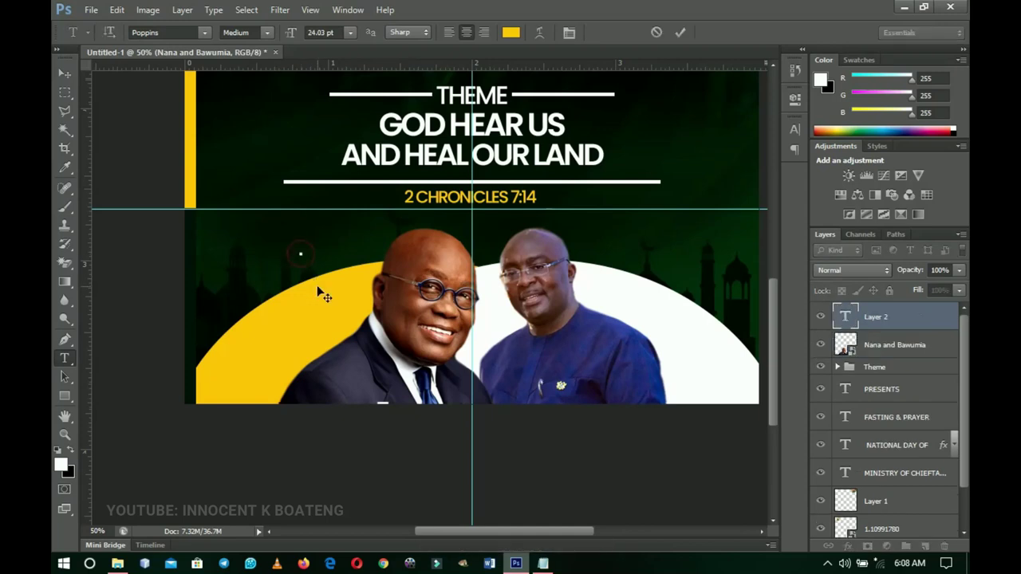
click(543, 563)
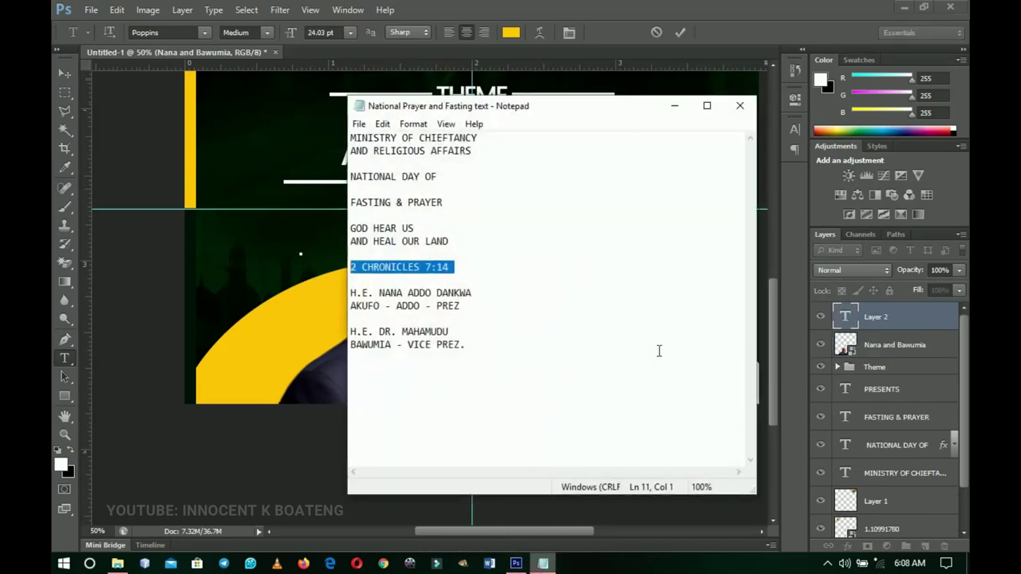
drag(471, 307, 349, 280)
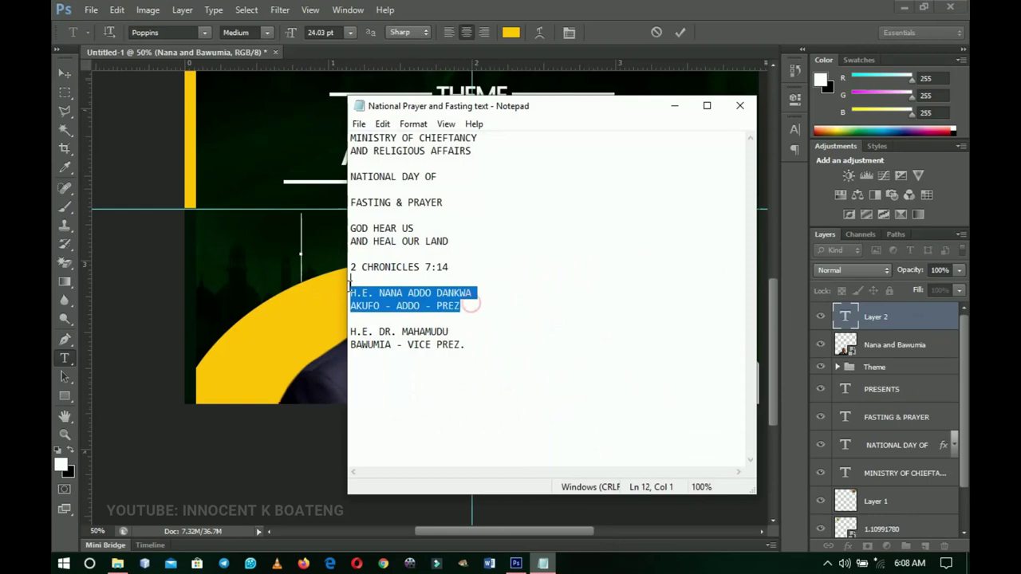
key(ctrl+c)
click(673, 105)
key(ctrl+v)
key(ctrl)
key(ctrl+a)
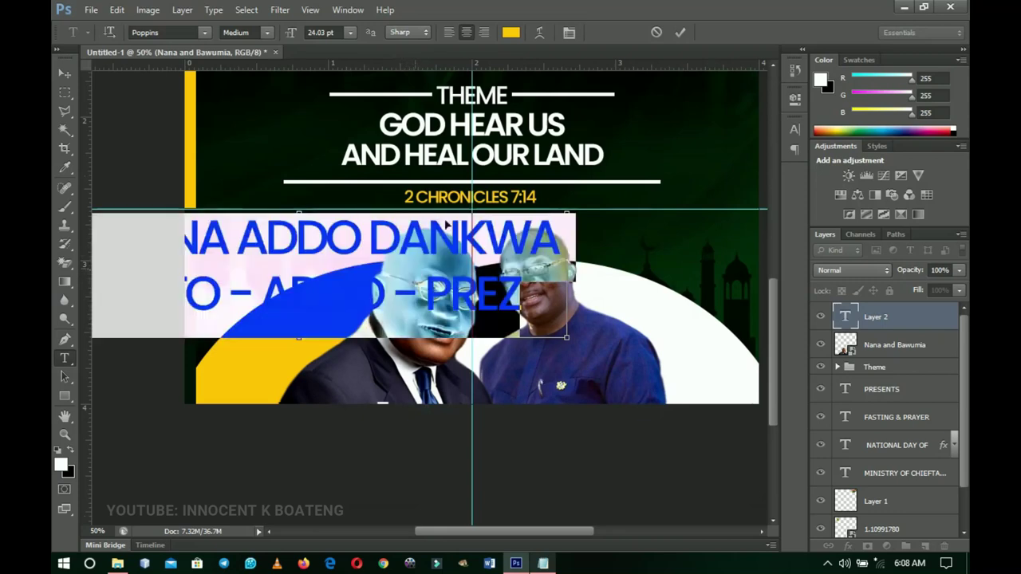
Format the new H.E. NANA ADDO DANKWA text in white with the Akrobat Bold font.
click(510, 32)
click(584, 270)
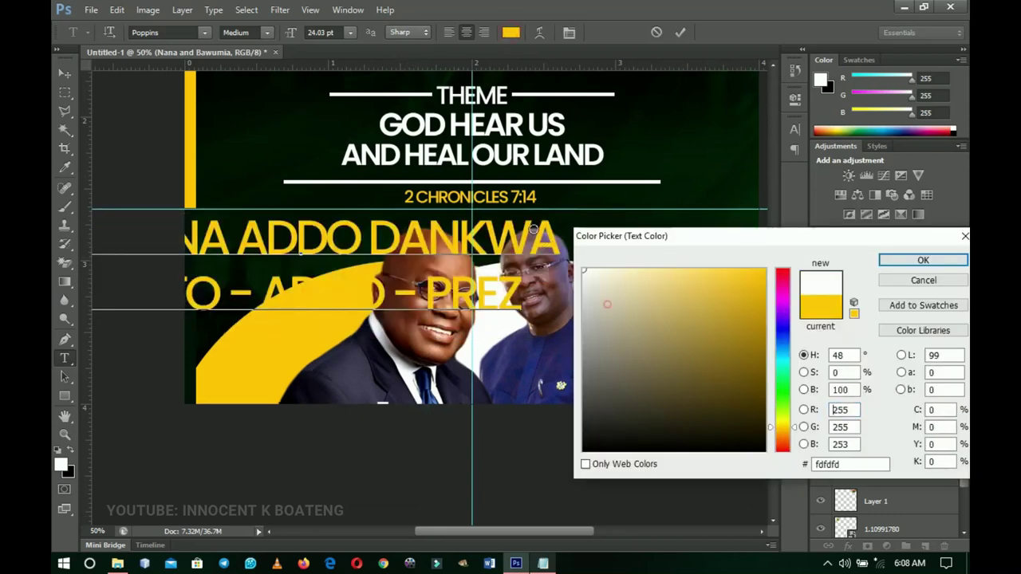
click(923, 260)
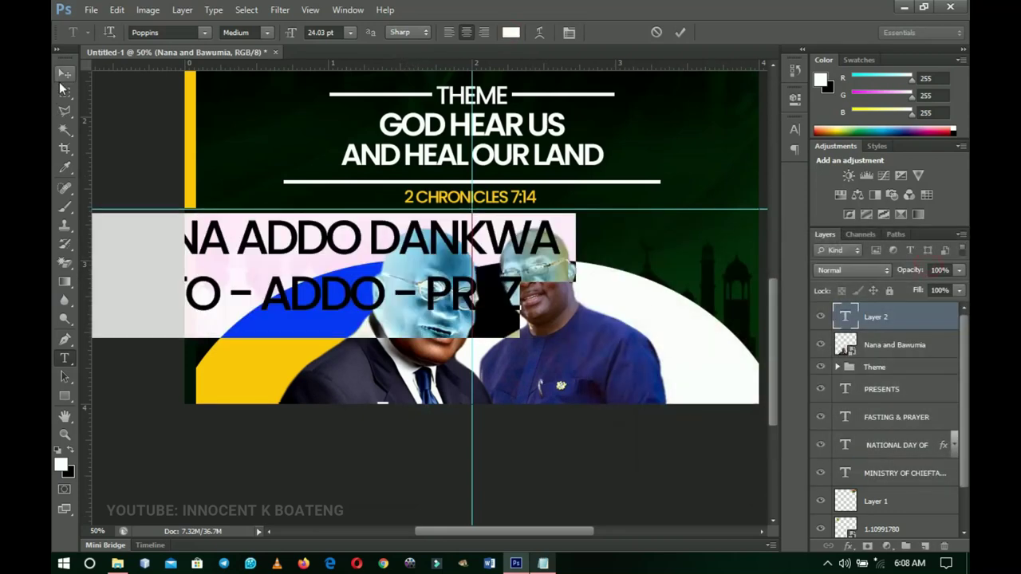
click(162, 33)
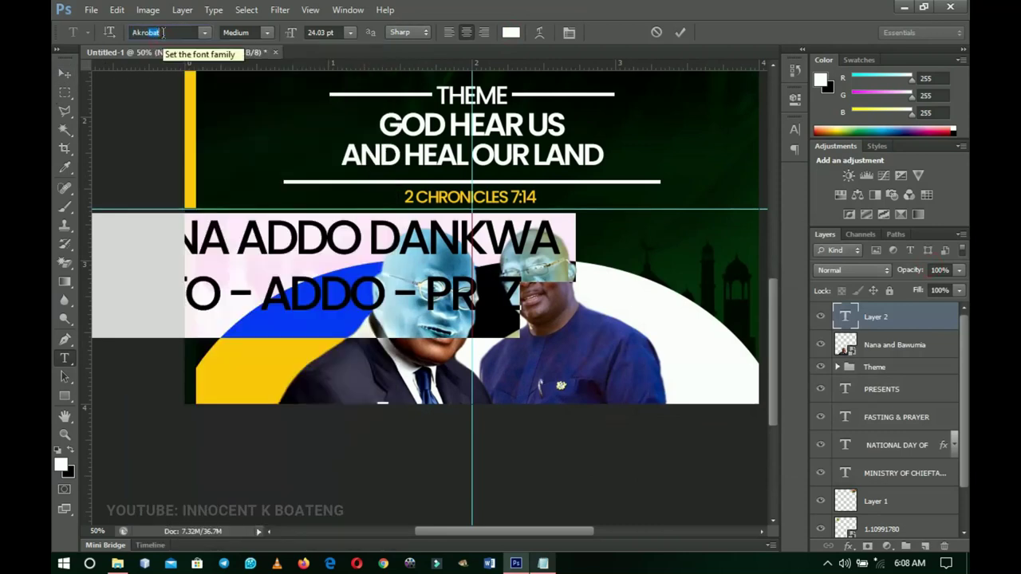
key(Return)
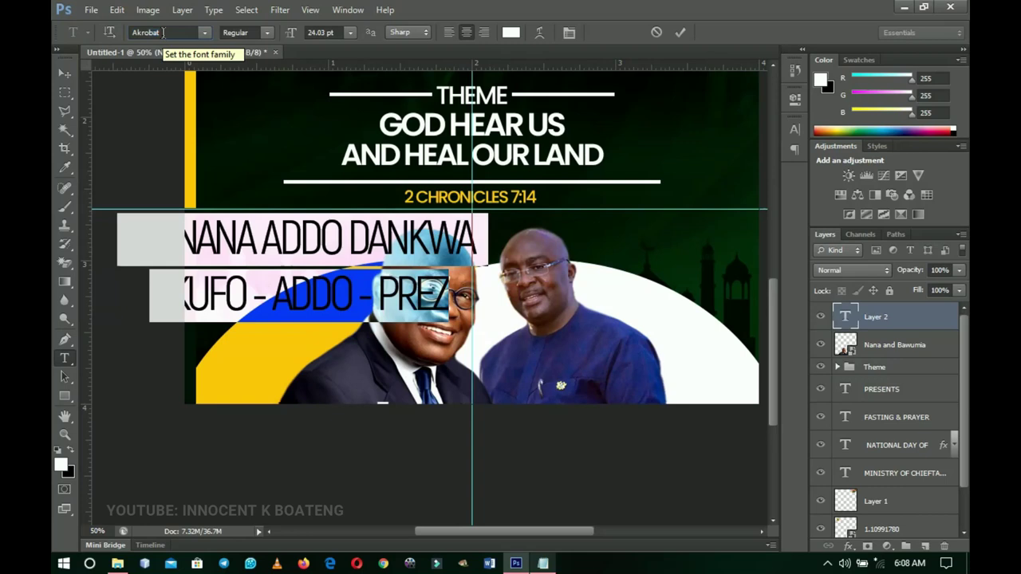
click(268, 32)
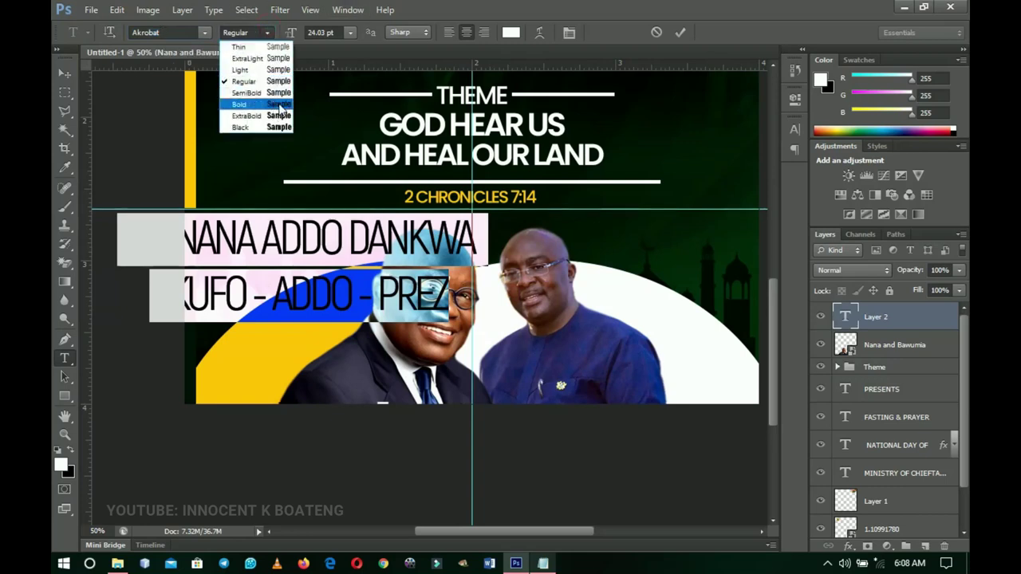
click(280, 105)
click(66, 74)
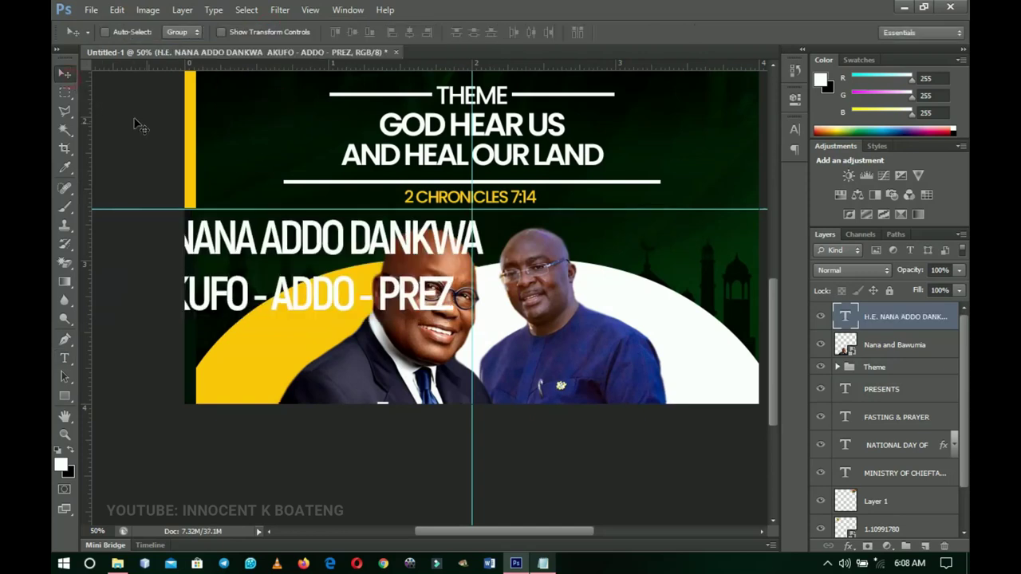
Scale the president's caption to about 34% and position it above the yellow curve beside his head.
key(ctrl+t)
drag(473, 323, 432, 307)
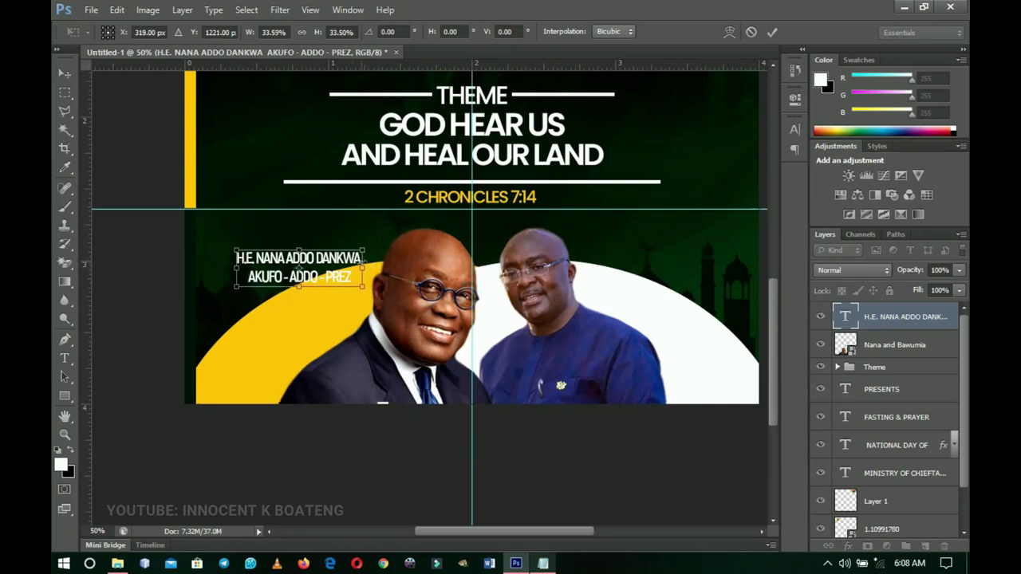
key(Return)
drag(355, 261, 375, 237)
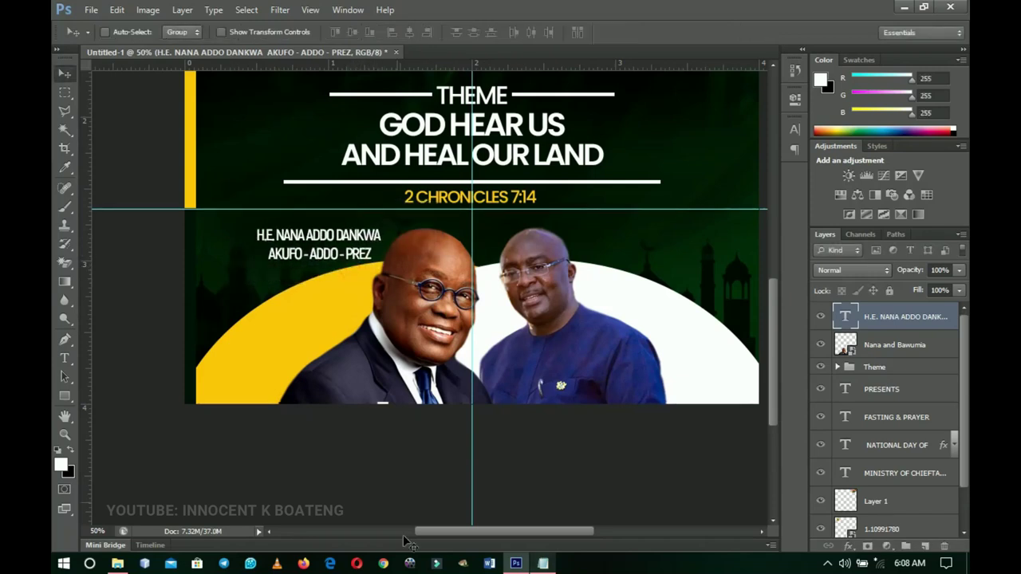
Duplicate the president's caption above the white curve and replace its text with H.E. DR. MAHAMUDU BAWUMIA - VICE PREZ. copied from the Notepad file.
key(ctrl+j)
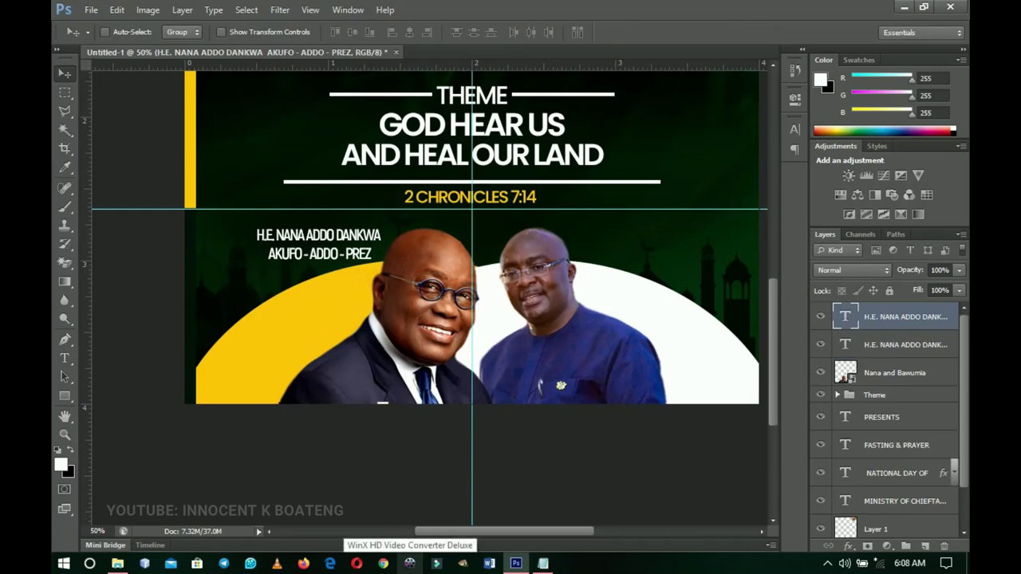
drag(326, 277, 648, 277)
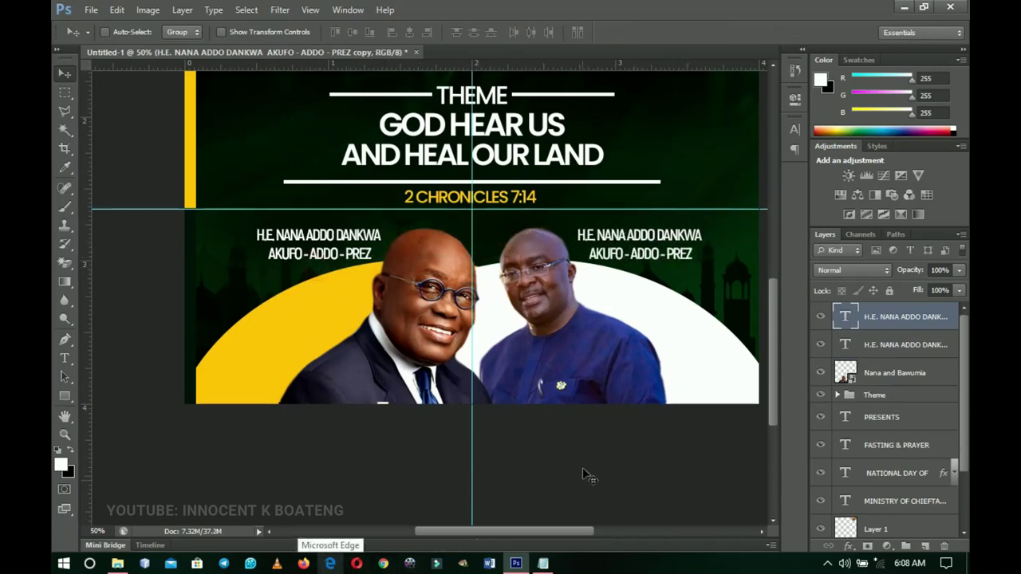
click(542, 564)
click(473, 351)
drag(473, 351, 350, 332)
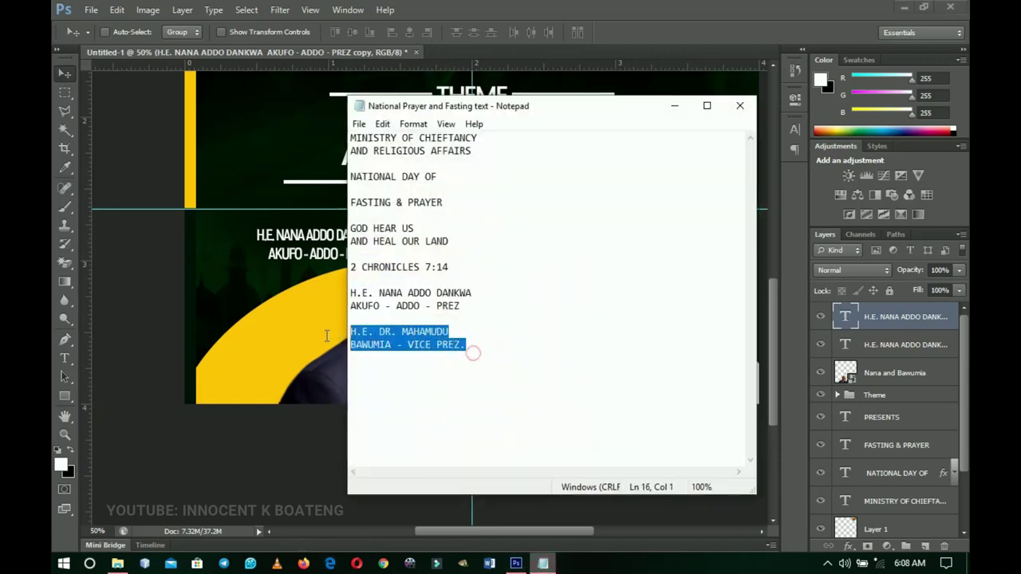
click(673, 106)
key(t)
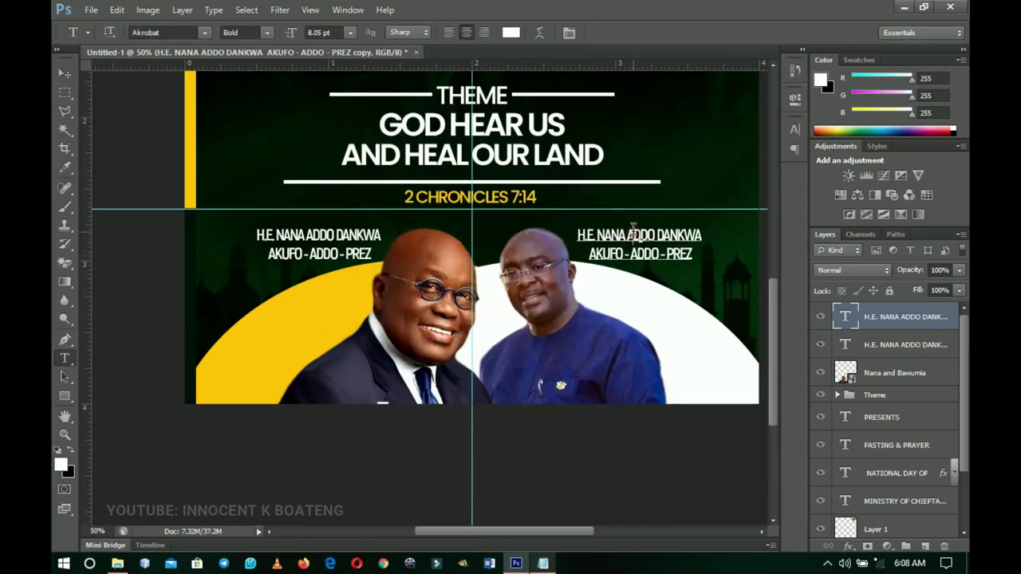
click(633, 233)
key(ctrl+a)
key(ctrl+v)
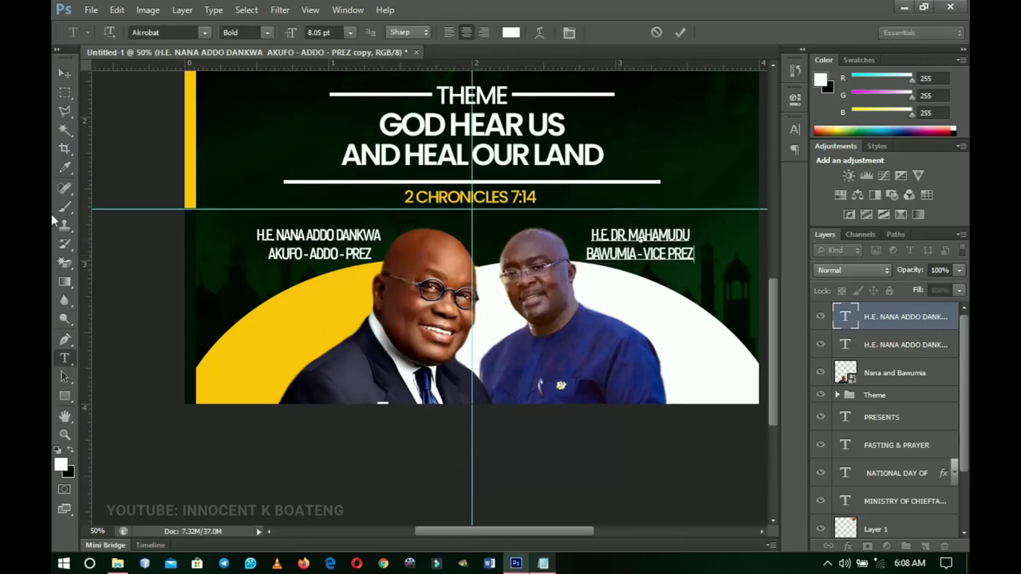
click(64, 73)
Draw a white rounded rectangle about 210 × 268 px beside the theme text, near the flyer's right edge.
key(ctrl+minus)
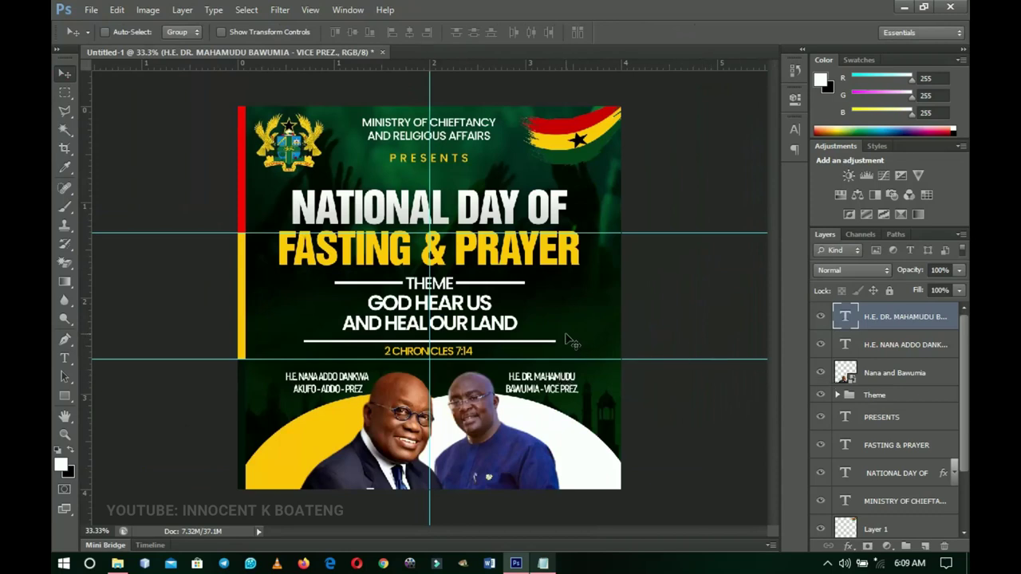
key(z)
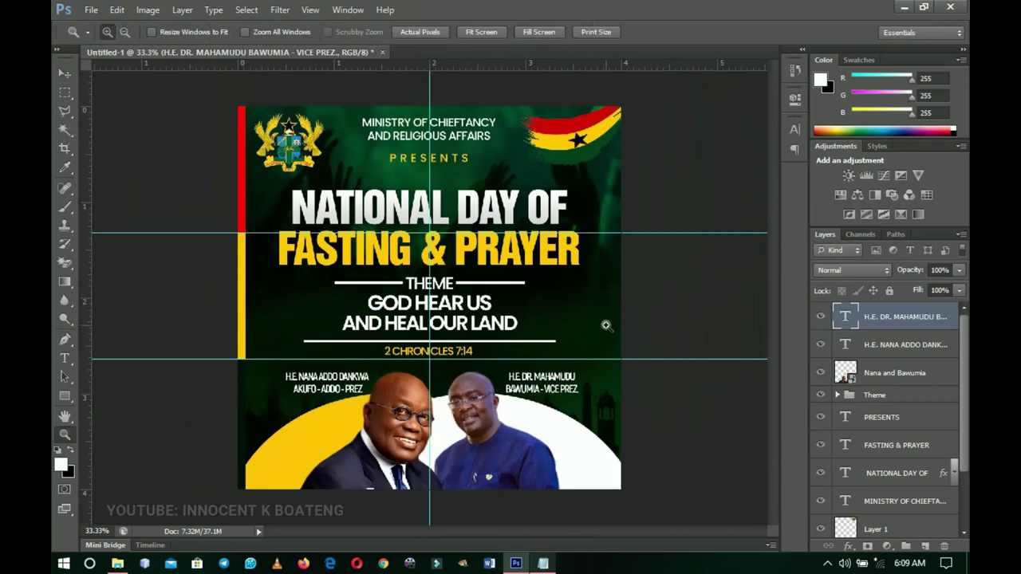
click(606, 324)
click(606, 324)
key(v)
drag(606, 324, 587, 238)
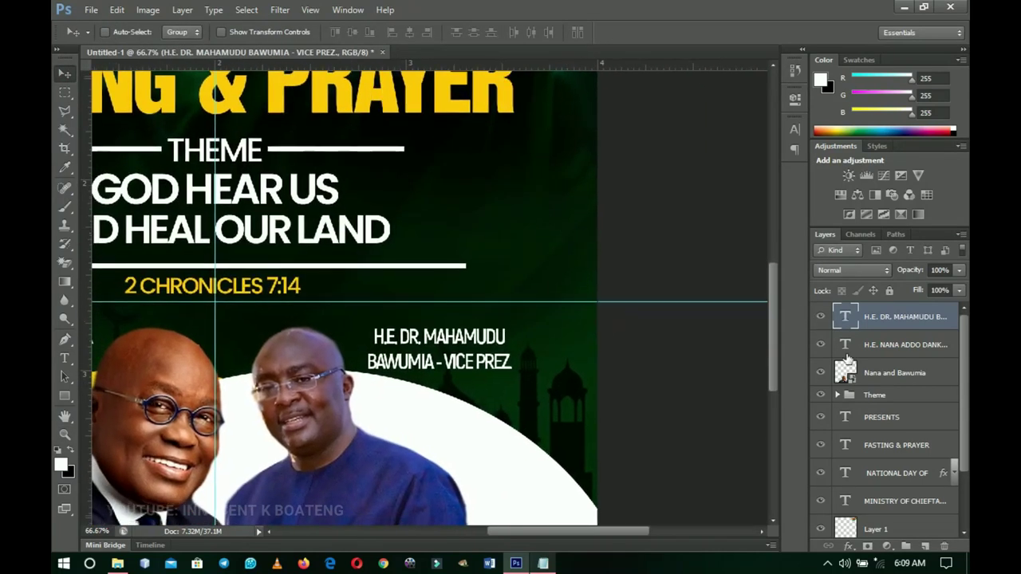
click(67, 397)
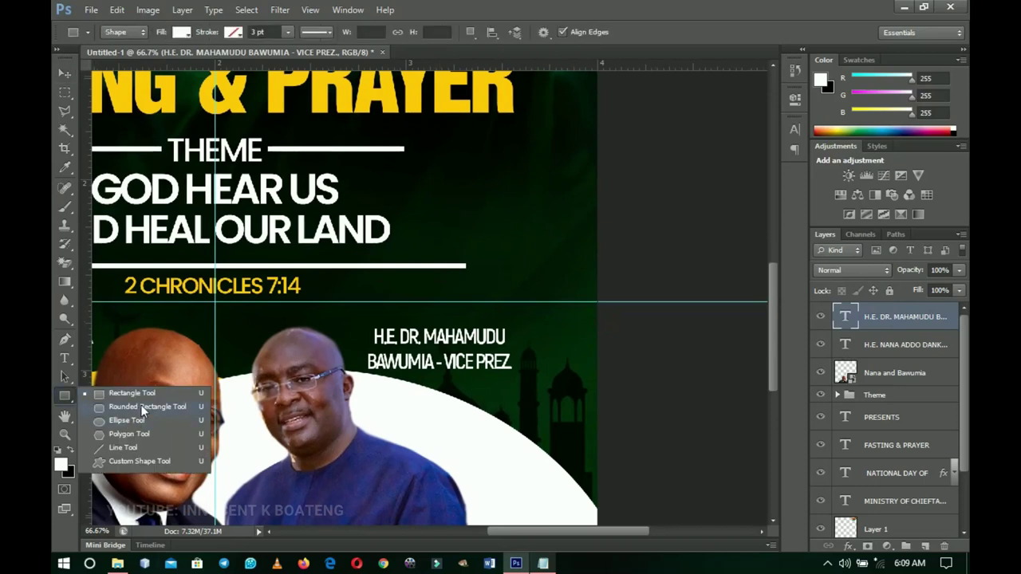
click(140, 405)
drag(479, 204, 519, 307)
key(v)
Draw a plain white rectangle about 223 × 225 px over the rounded rectangle and set its opacity to 20%.
click(65, 395)
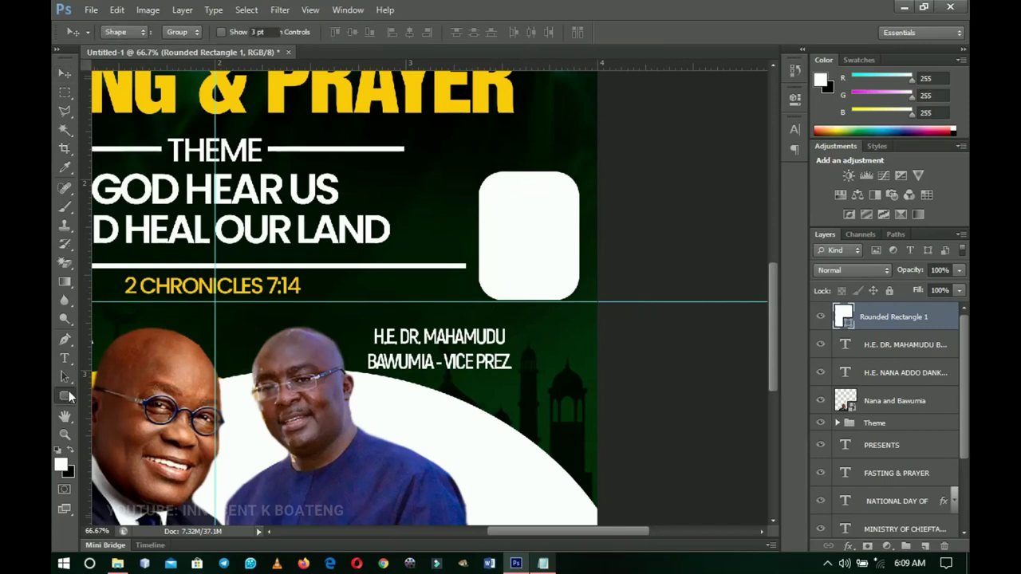
click(120, 395)
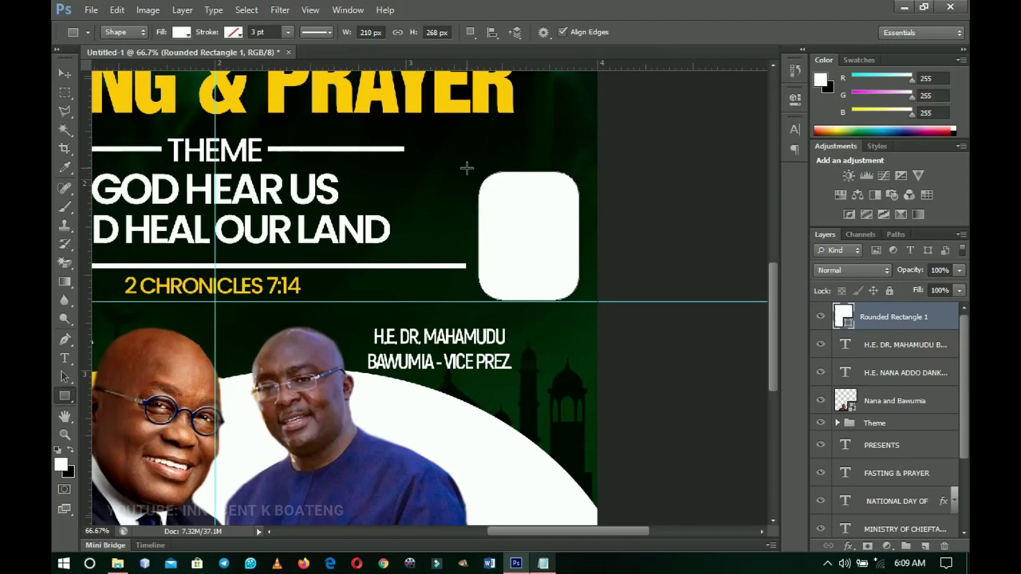
drag(473, 169, 579, 275)
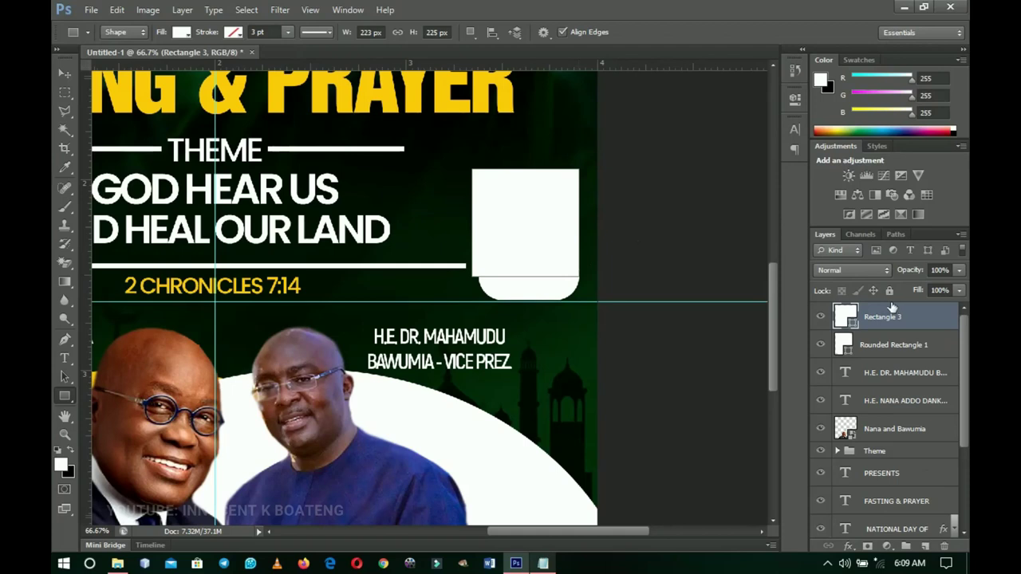
key(2)
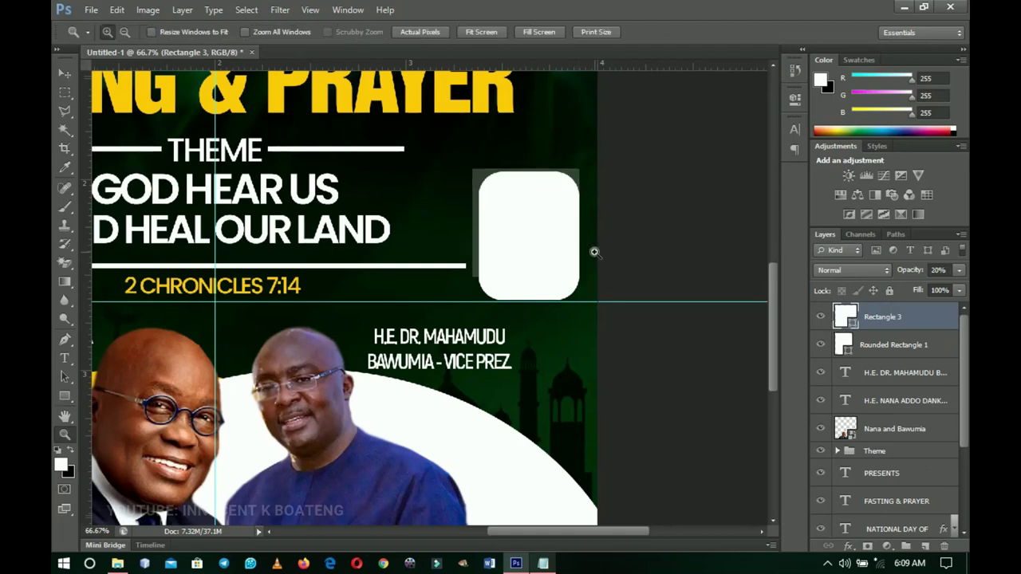
Stretch the translucent rectangle to about 268 px high, aligning its upper and lower edges with the rounded rectangle.
scroll(592, 253, up, 1)
key(ctrl+t)
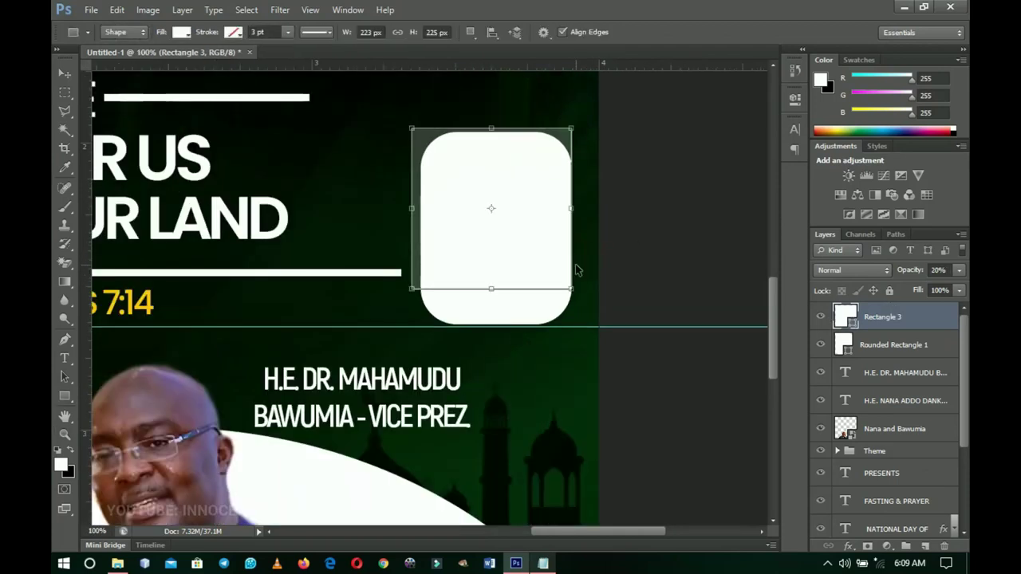
drag(489, 288, 490, 322)
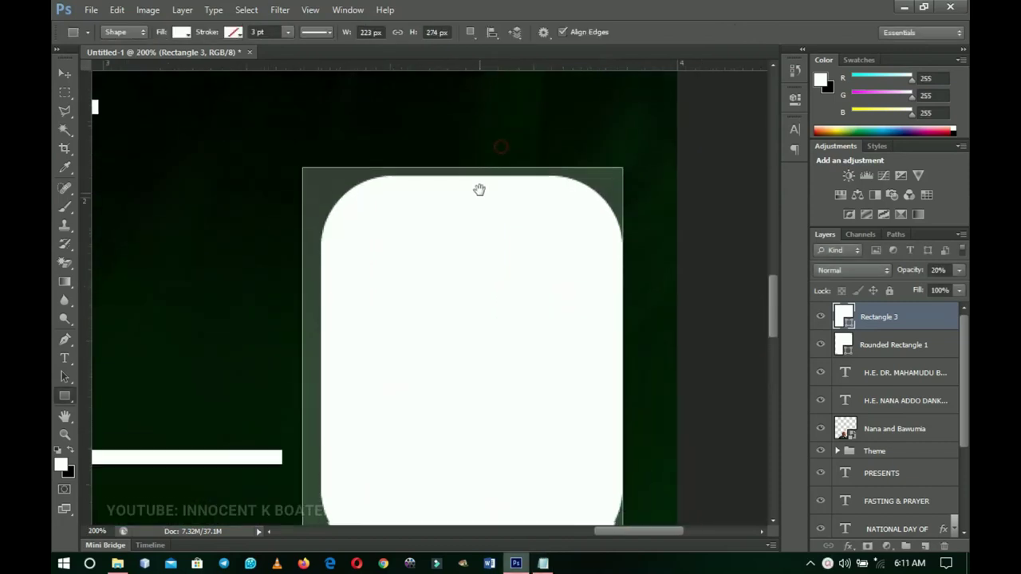
drag(478, 189, 462, 160)
key(ctrl+t)
key(Return)
scroll(477, 238, down, 3)
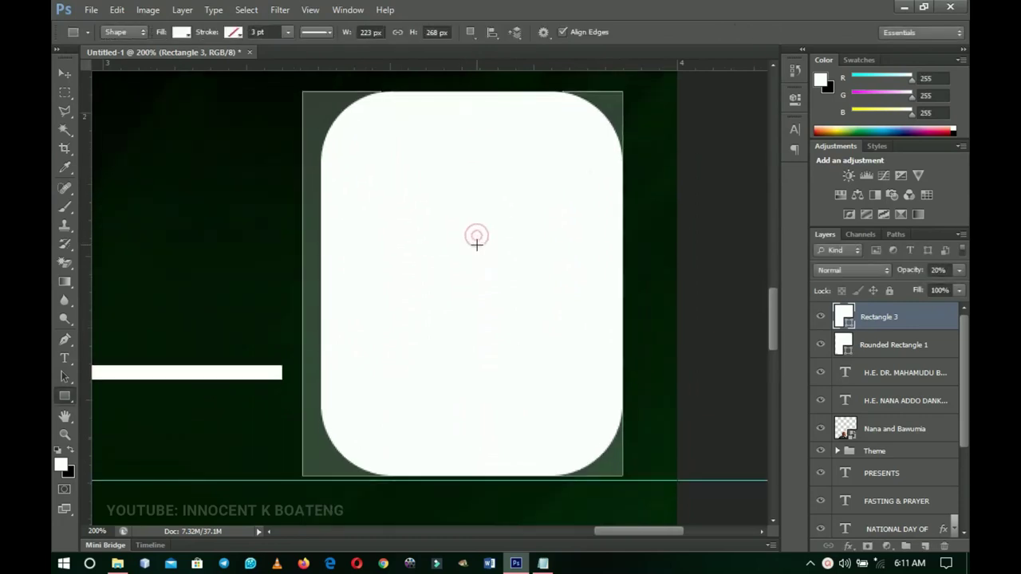
Rasterize the translucent rectangle layer and select everything outside the rounded rectangle's outline.
scroll(477, 237, up, 1)
right_click(880, 316)
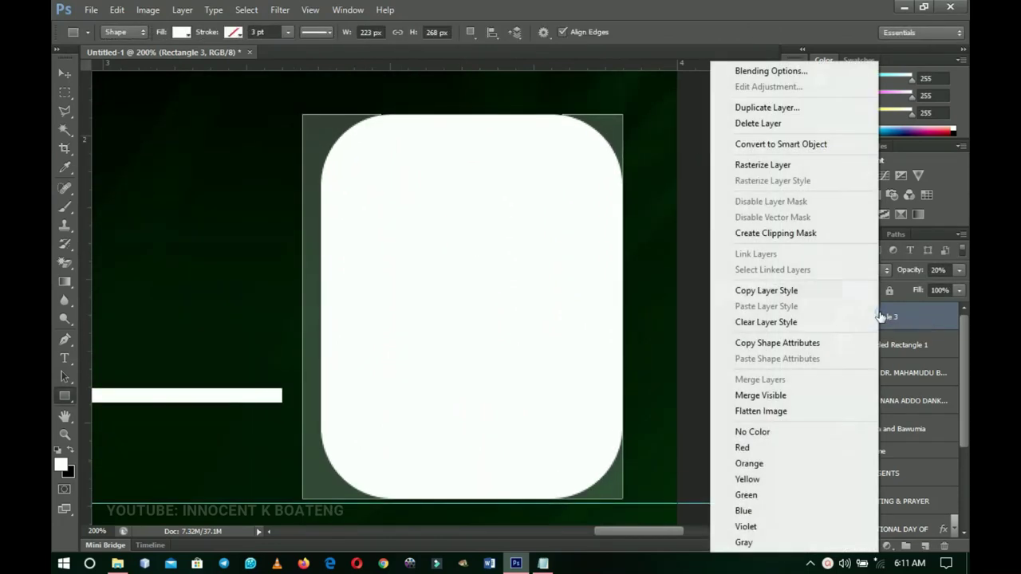
click(756, 167)
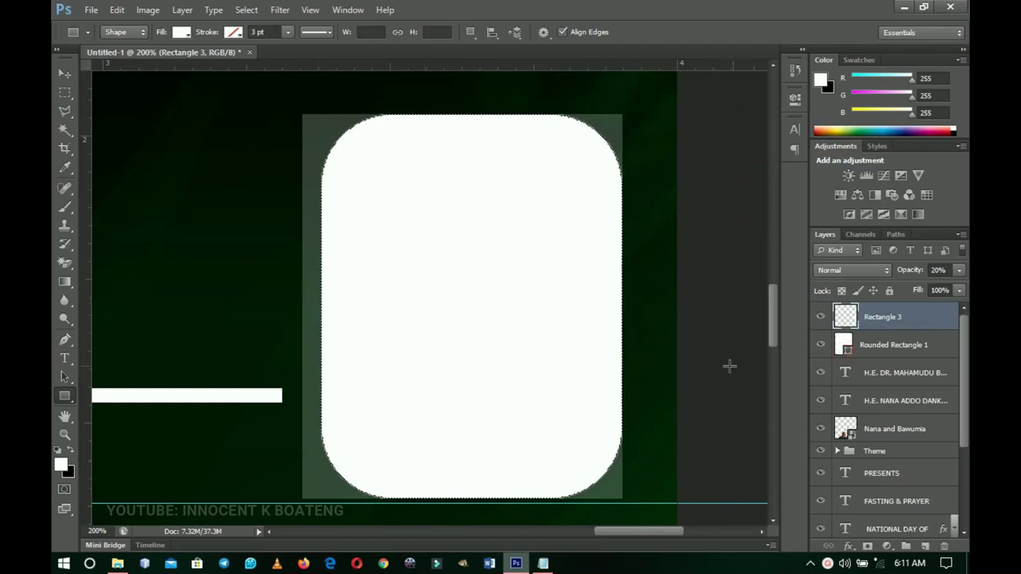
key(v)
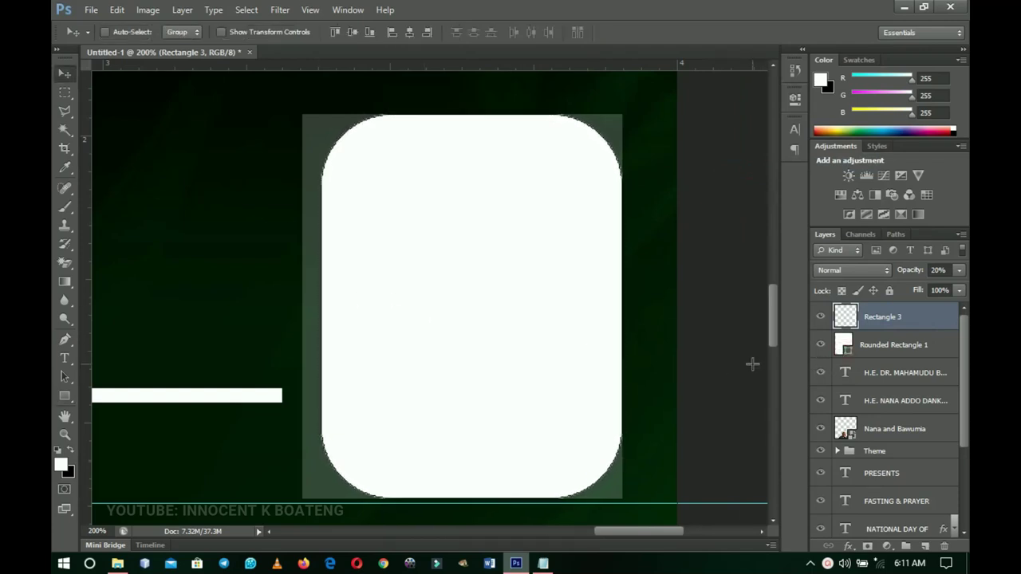
key(ctrl+shift+i)
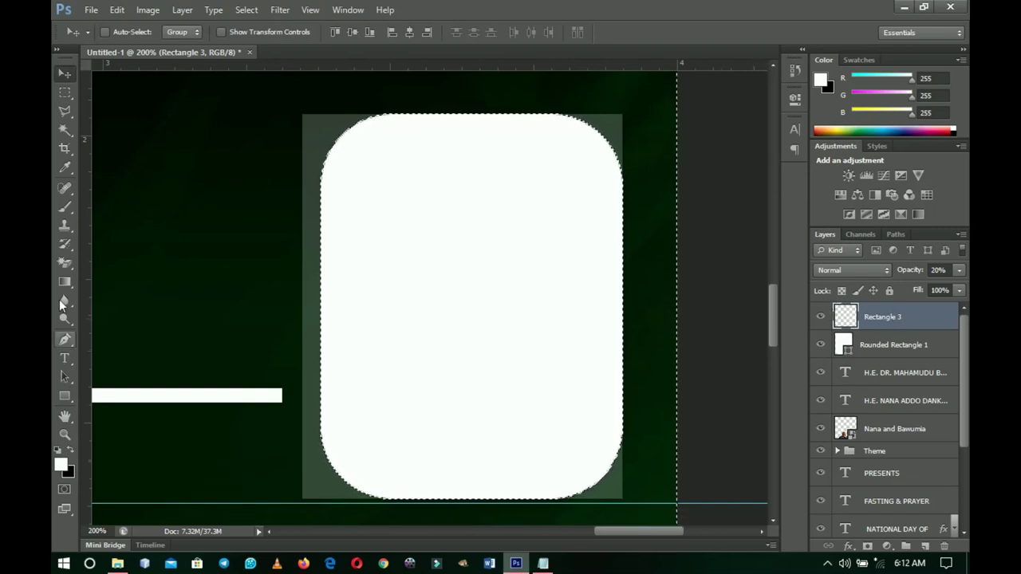
Erase the translucent rectangle's upper-right corner outside the rounded outline with the Eraser tool, then deselect.
click(65, 262)
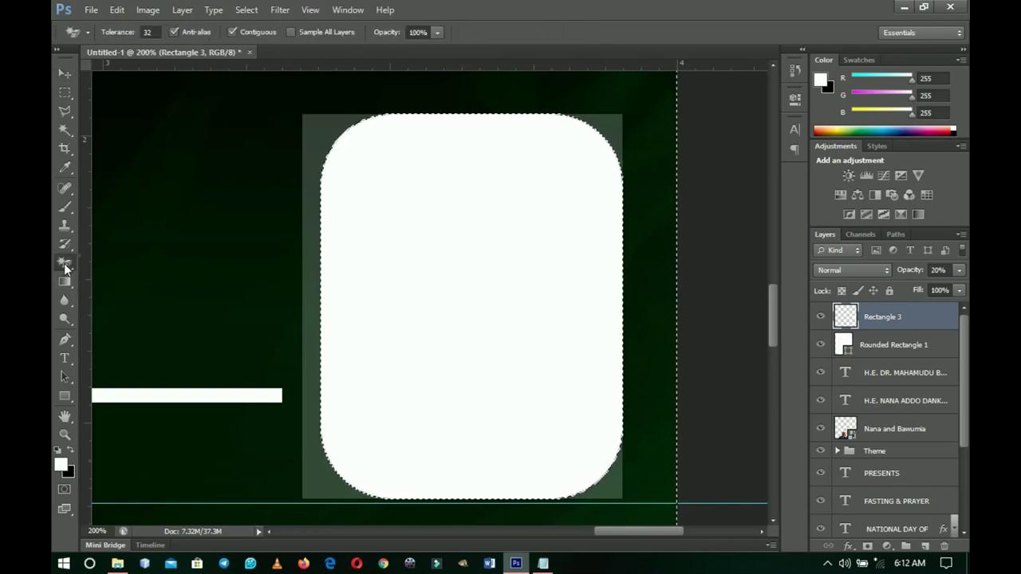
right_click(65, 262)
click(116, 261)
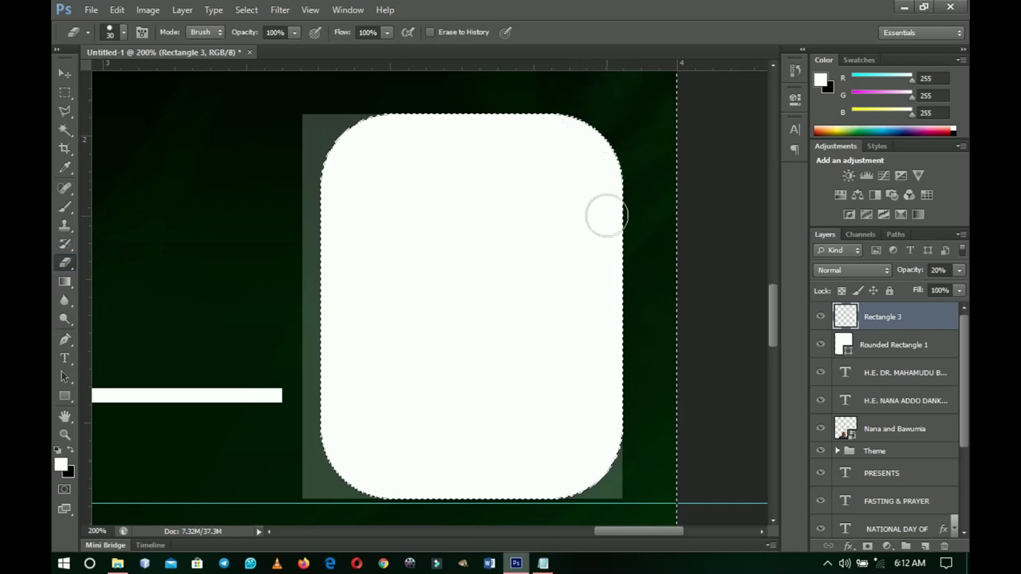
key(ctrl+d)
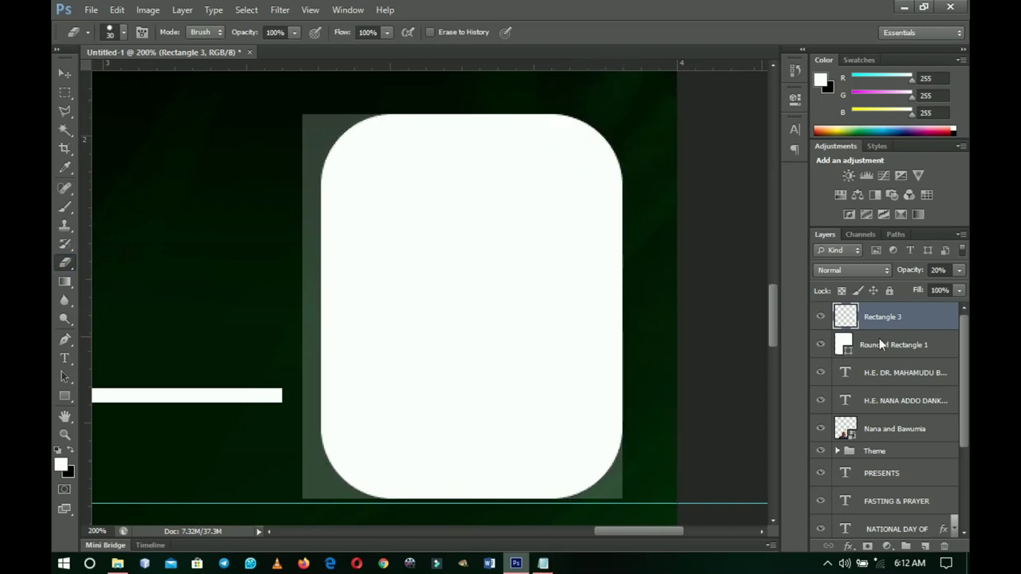
Set the trimmed rectangle's opacity to 100% and merge it with the rounded rectangle layer.
drag(903, 271, 895, 277)
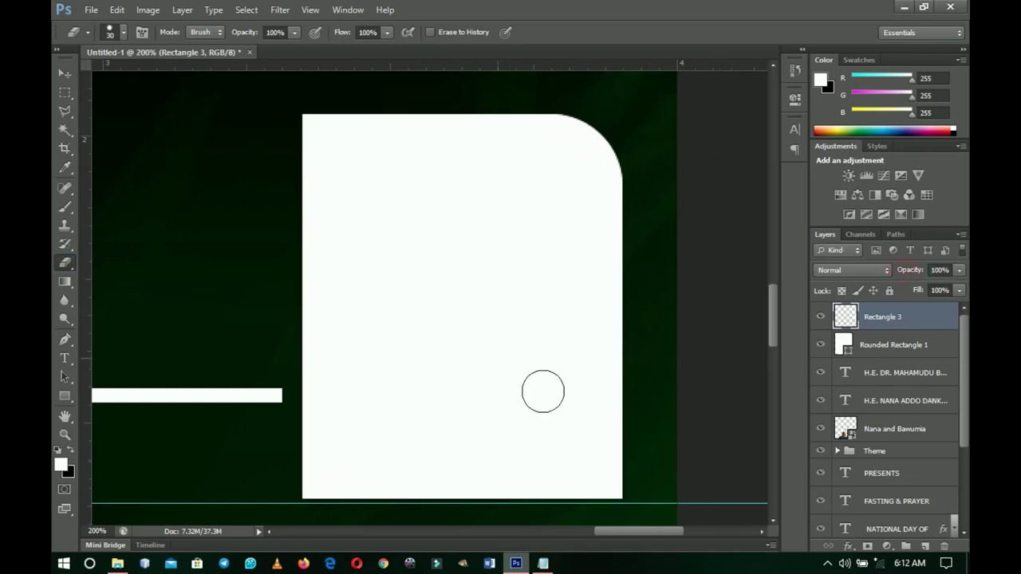
key(z)
alt+click(534, 338)
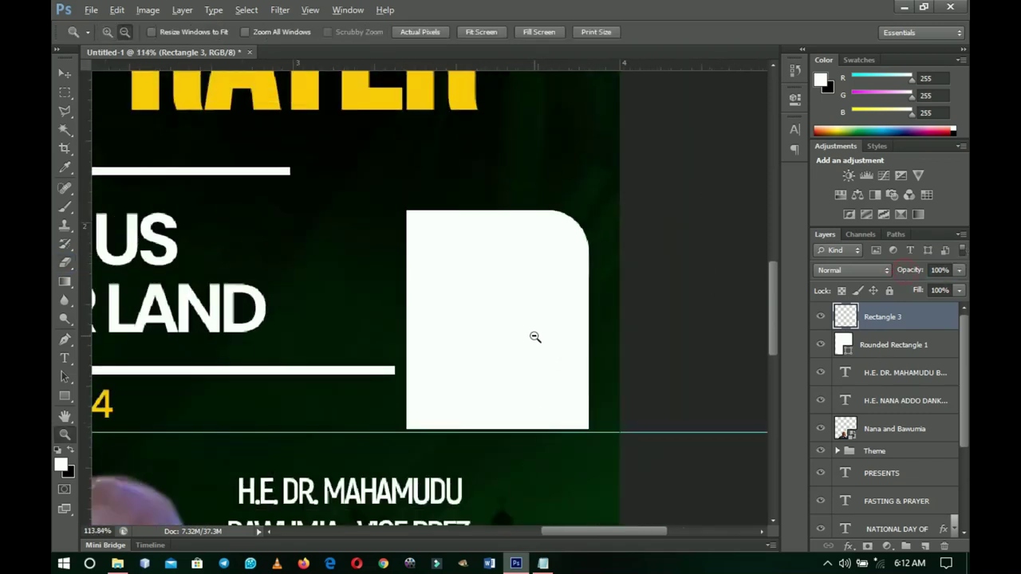
shift+click(886, 348)
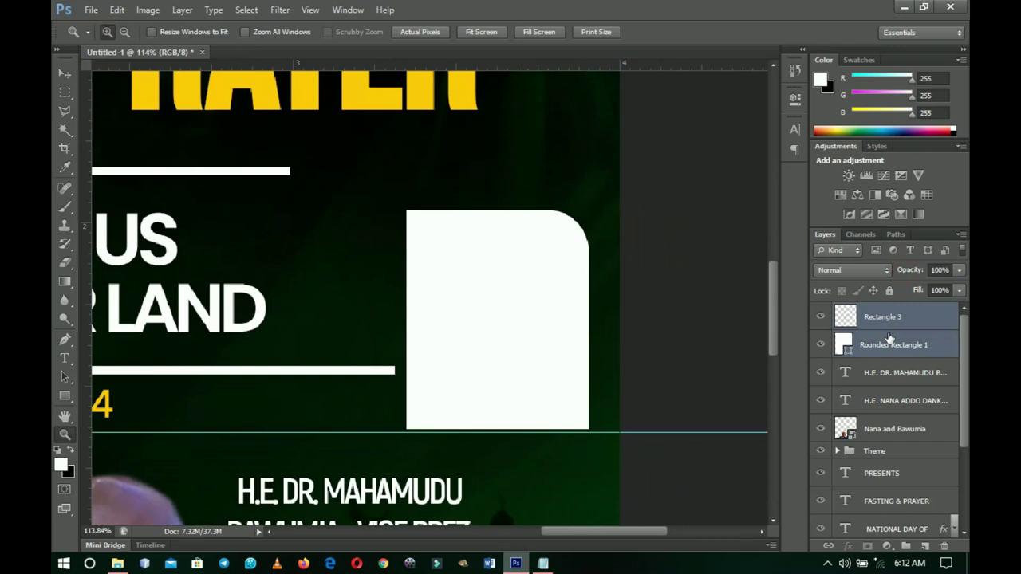
key(ctrl+e)
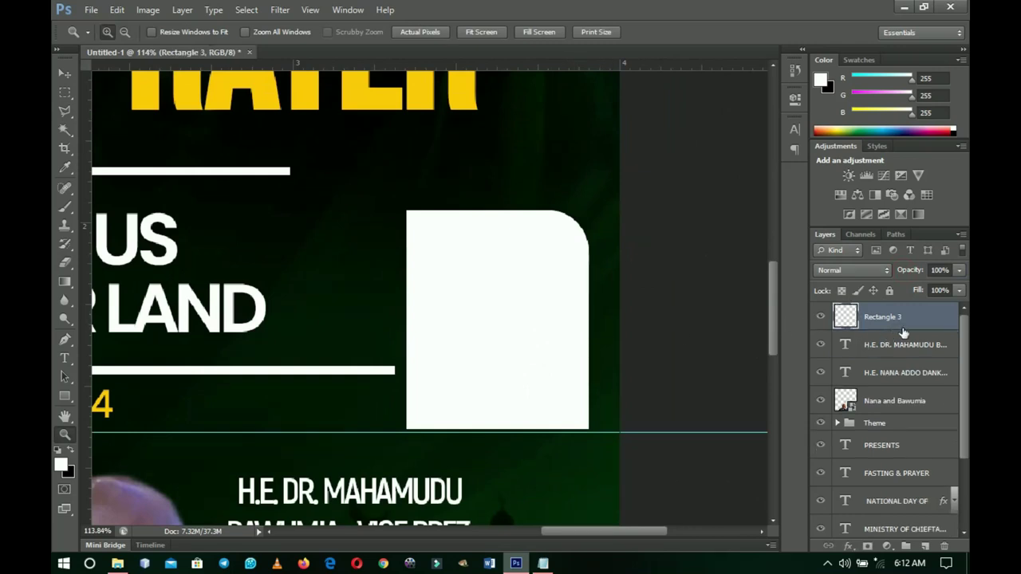
Apply a red Color Overlay (ff0006) at 100% opacity to the merged shape.
right_click(905, 330)
click(767, 72)
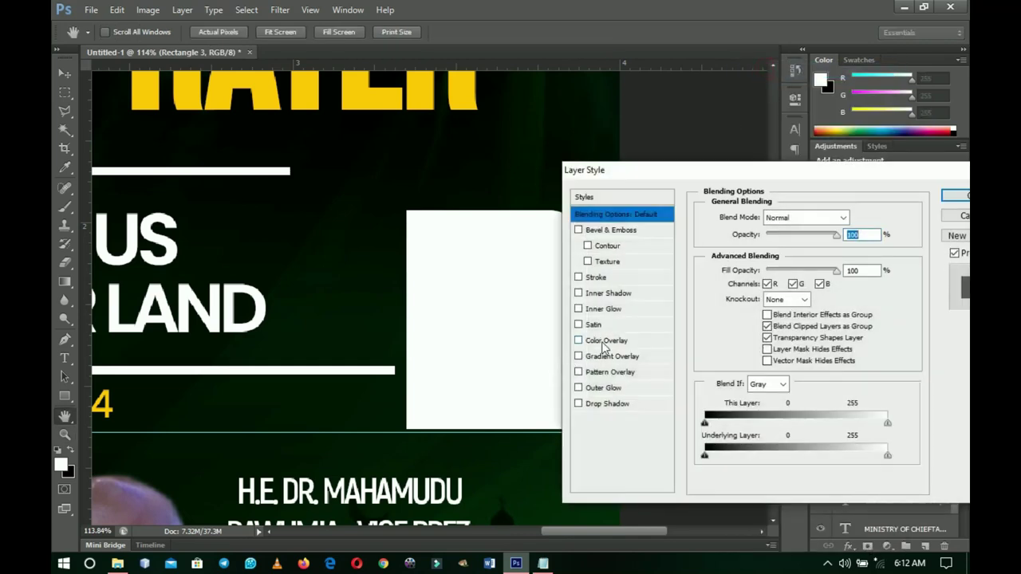
click(604, 342)
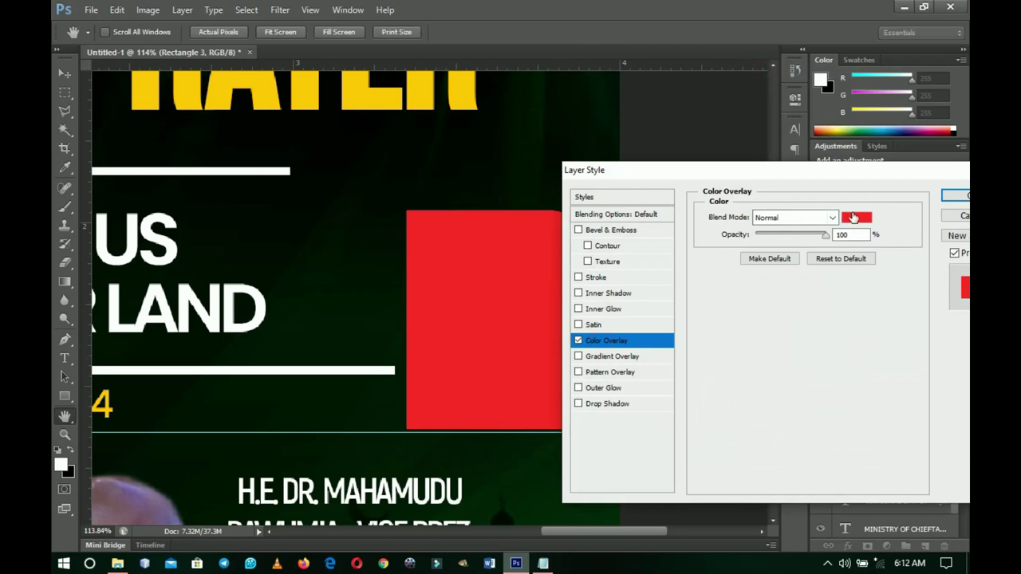
click(852, 217)
drag(757, 275, 876, 242)
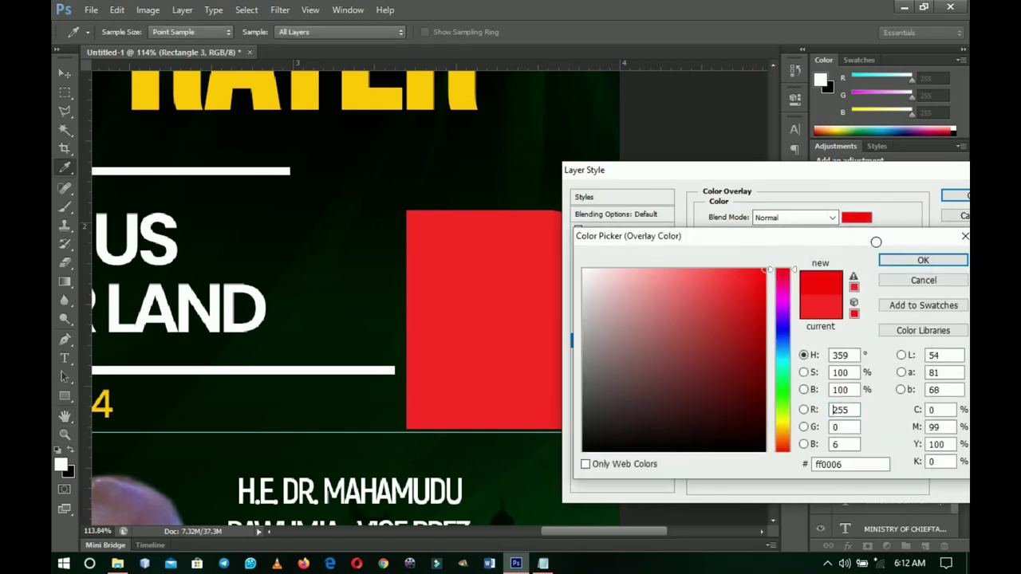
click(922, 260)
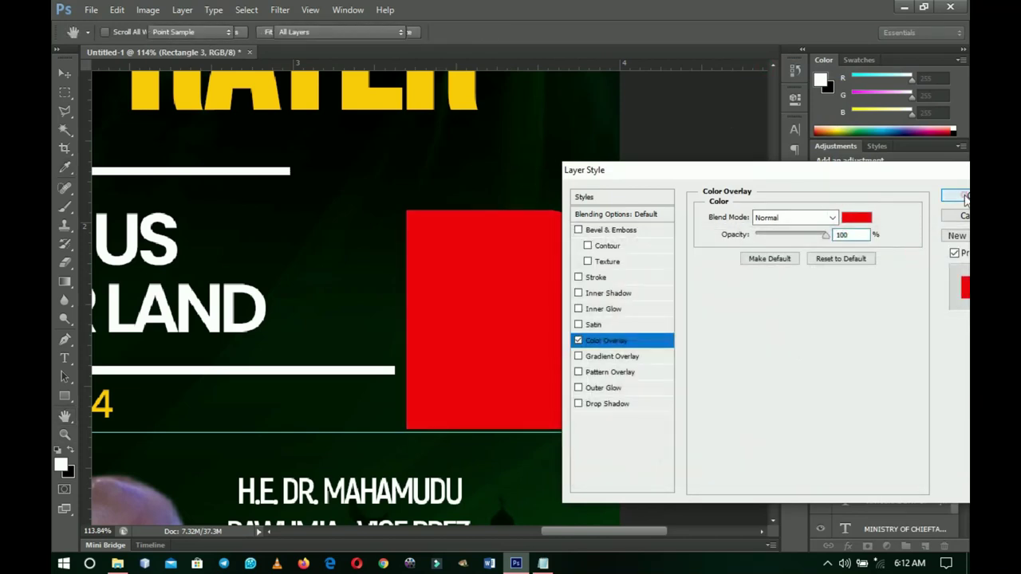
click(954, 196)
Flip the red shape both vertically and horizontally so its rounded corner sits at the lower left.
key(ctrl+t)
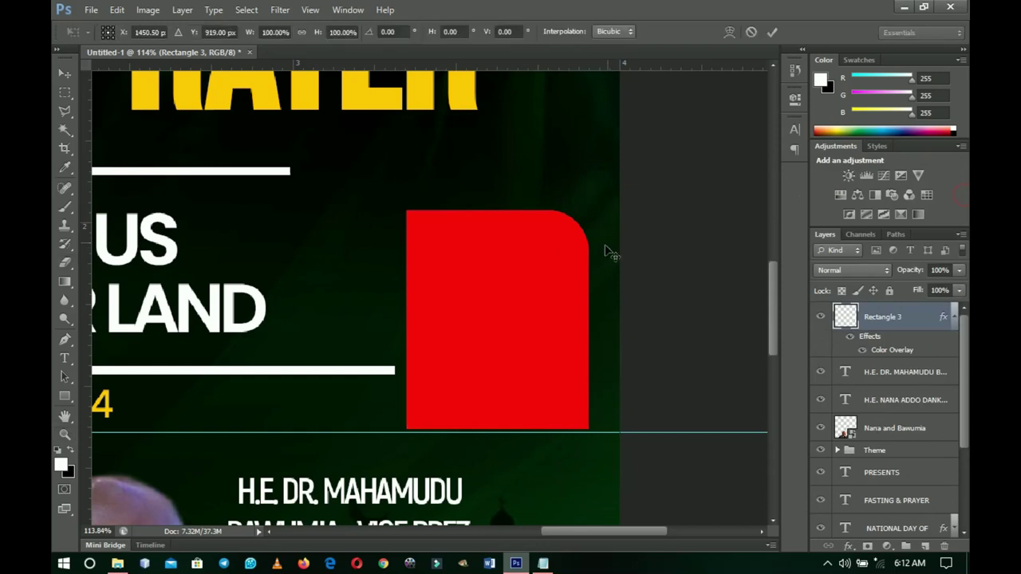
right_click(563, 265)
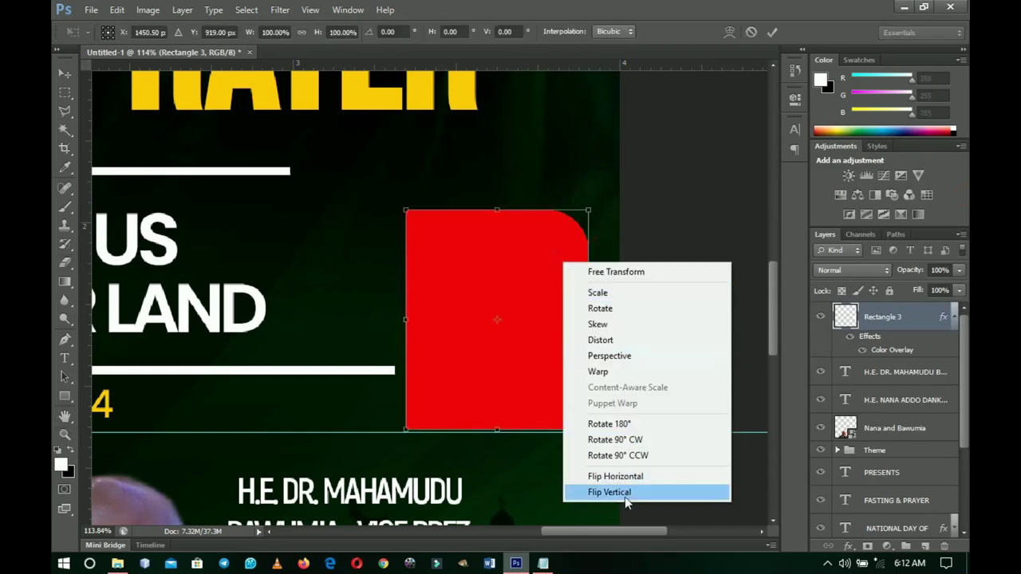
click(609, 492)
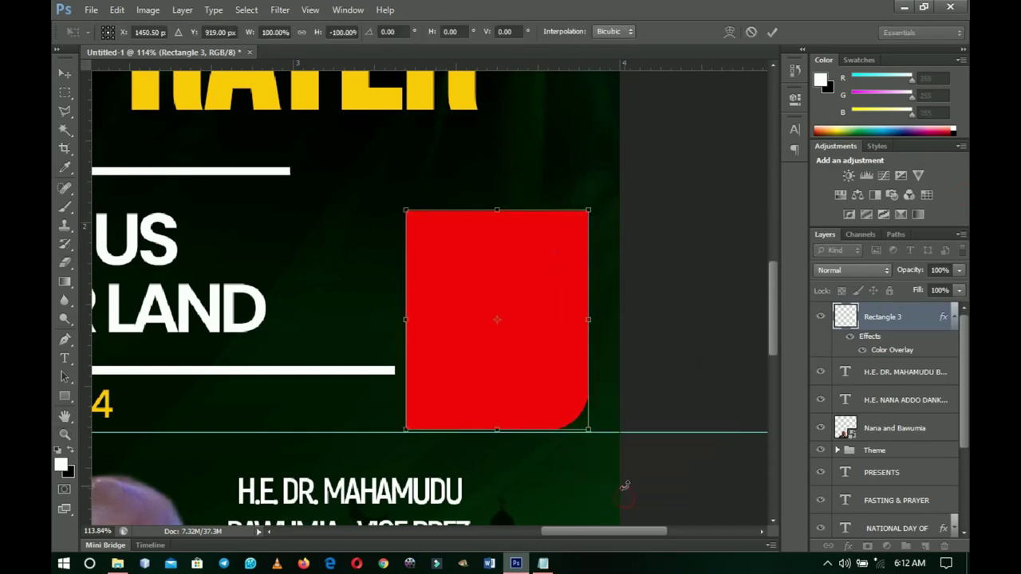
right_click(563, 393)
click(594, 366)
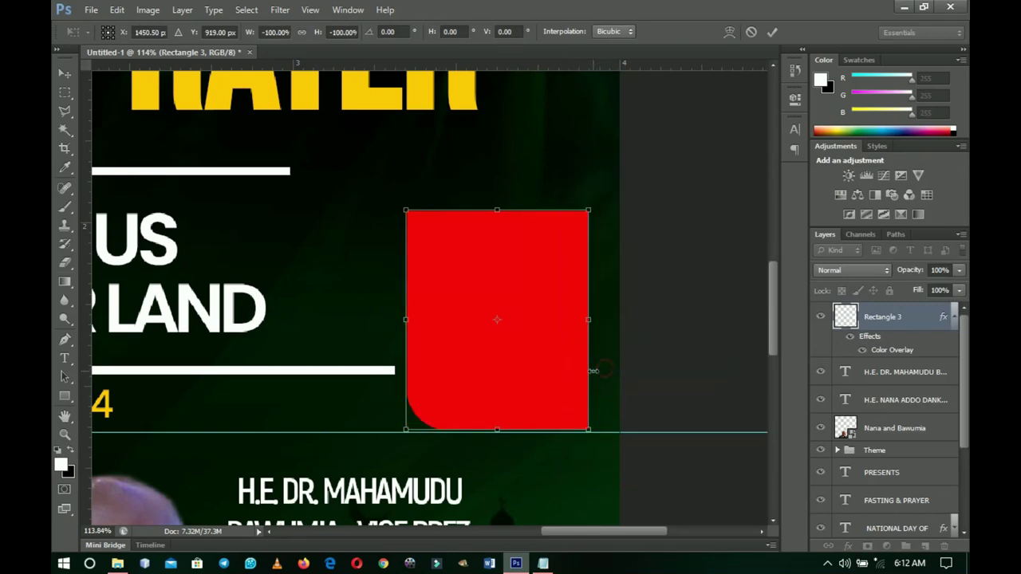
key(Return)
Scale the red shape down proportionally about its centre to about 93%.
key(ctrl+t)
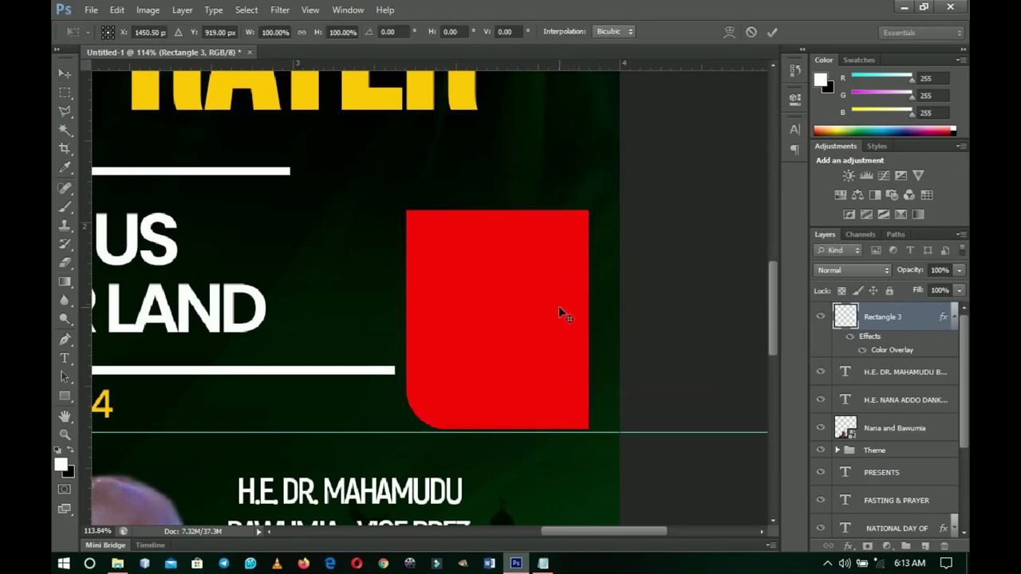
drag(591, 221, 583, 223)
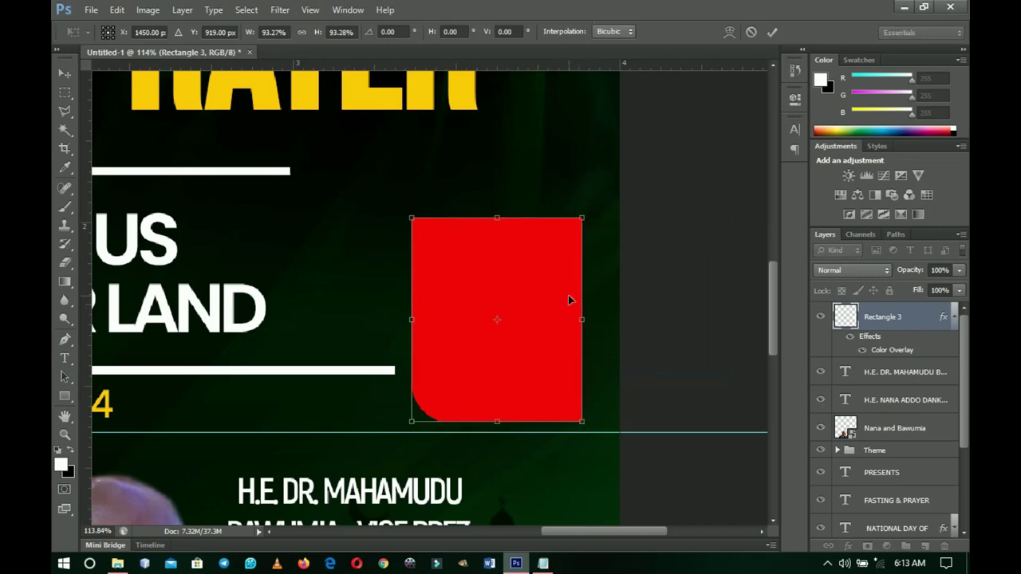
key(Return)
mouse_move(548, 352)
mouse_down()
mouse_move(547, 312)
mouse_move(546, 337)
mouse_up()
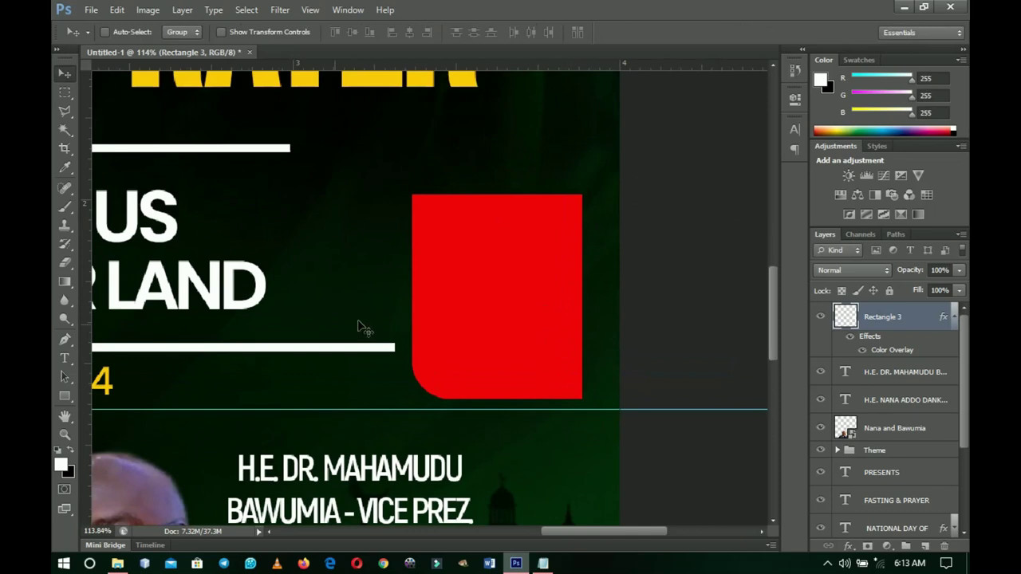
Add the white text 25TH in Poppins Medium across the upper part of the red shape.
click(58, 358)
click(437, 239)
text(25TH)
key(ctrl+a)
click(267, 32)
click(260, 57)
Duplicate the 25TH text into MARCH and 2020 lines stacked below it, with MARCH reduced to fit the red box's width.
key(ctrl+j)
text(MARCH)
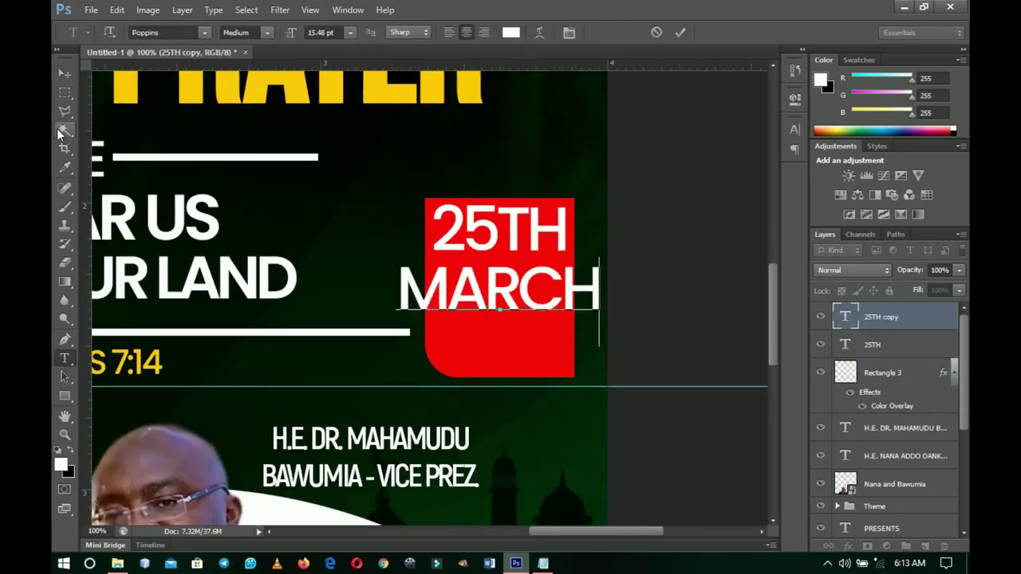
drag(511, 287, 553, 283)
key(ctrl+j)
text(2020)
Group the three date text layers with the red shape, name the group date, and fit the whole flyer in view.
shift+click(886, 373)
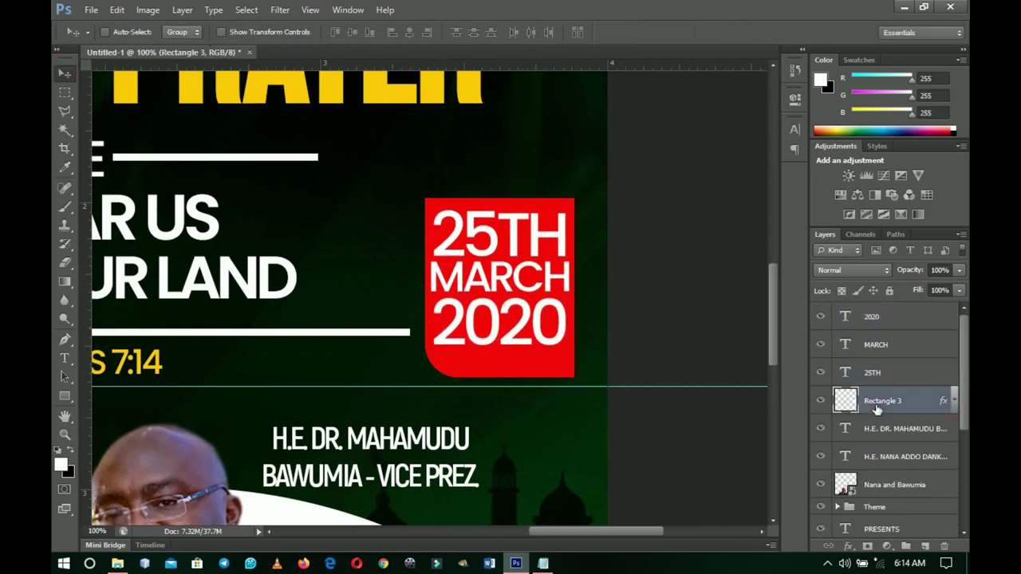
key(ctrl+g)
double_click(877, 311)
text(date)
key(Return)
key(z)
key(ctrl+0)
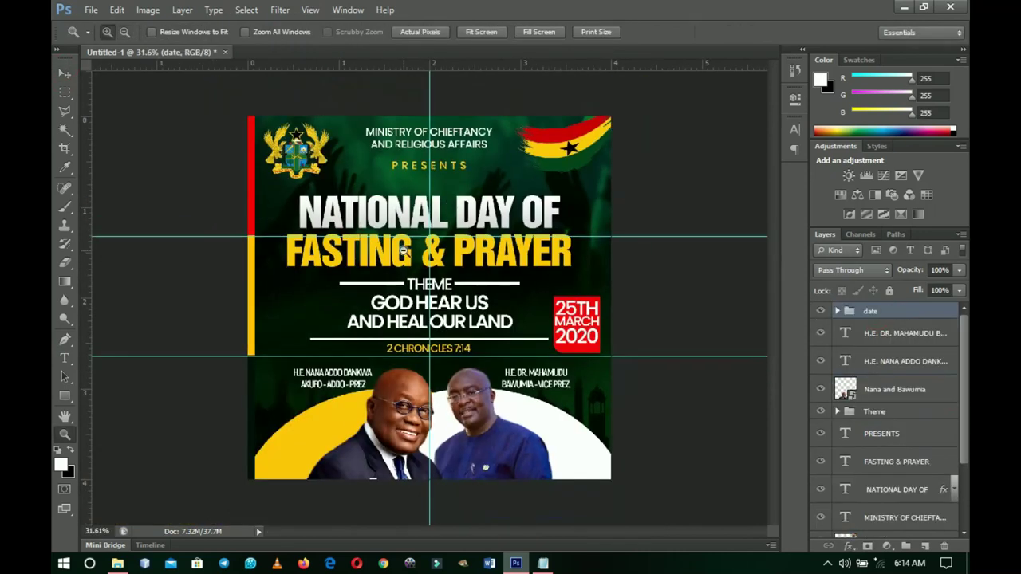
click(67, 73)
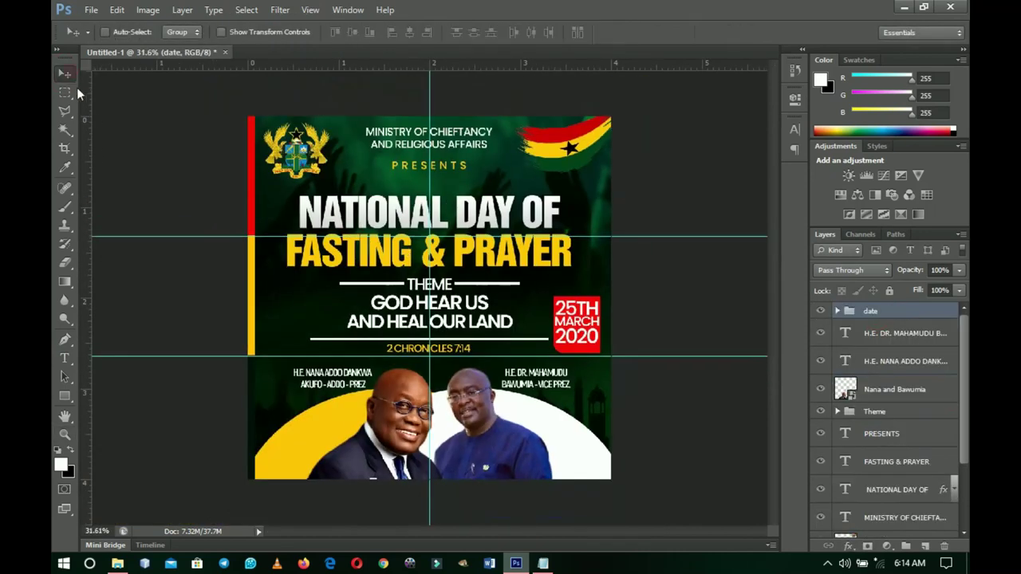